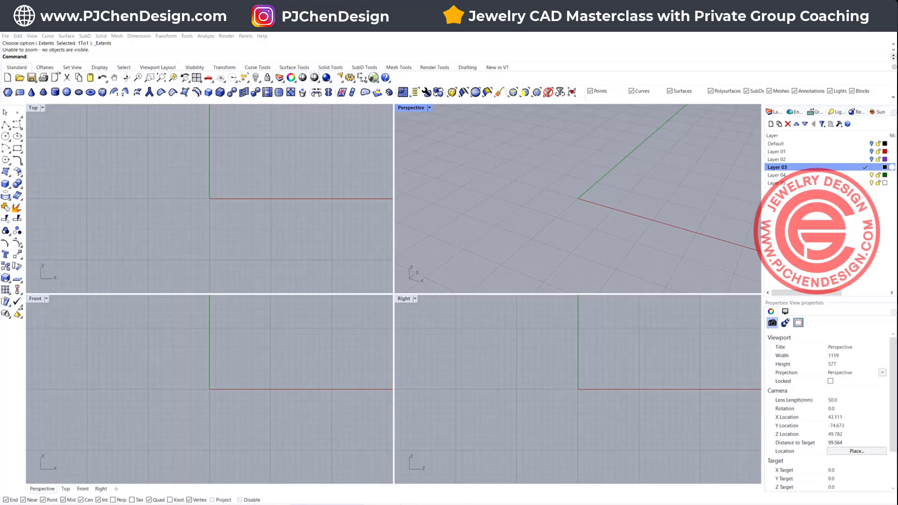
- Draw a circle with diameter 16 centred on the origin (0) in the Front view
left_click(5, 136)
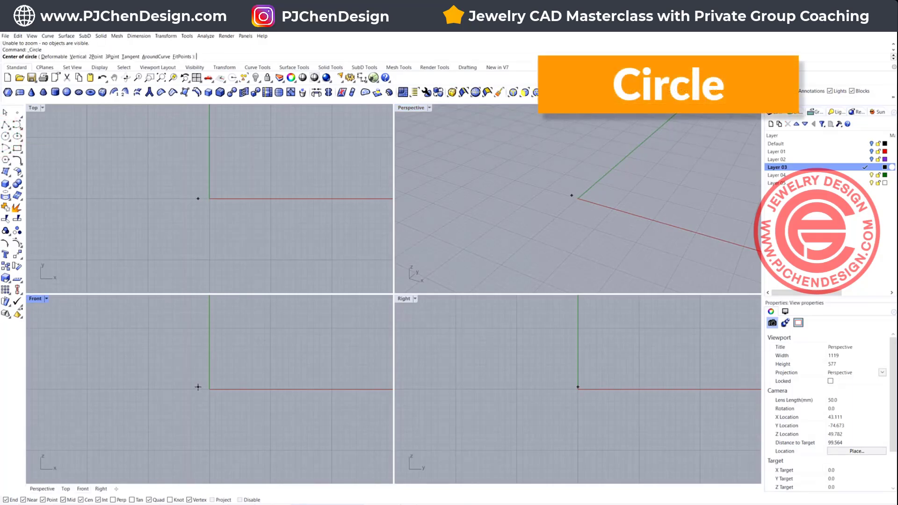
type("0")
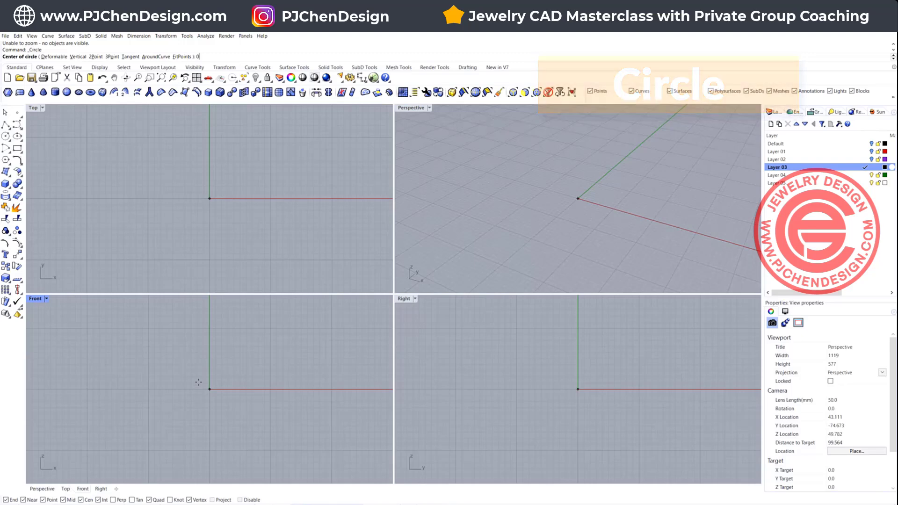
key("Return")
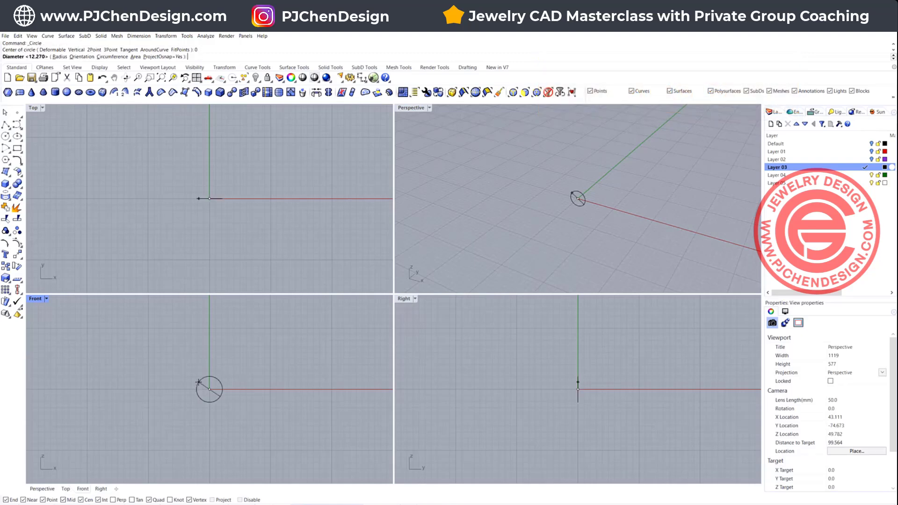
type("16")
key("Return")
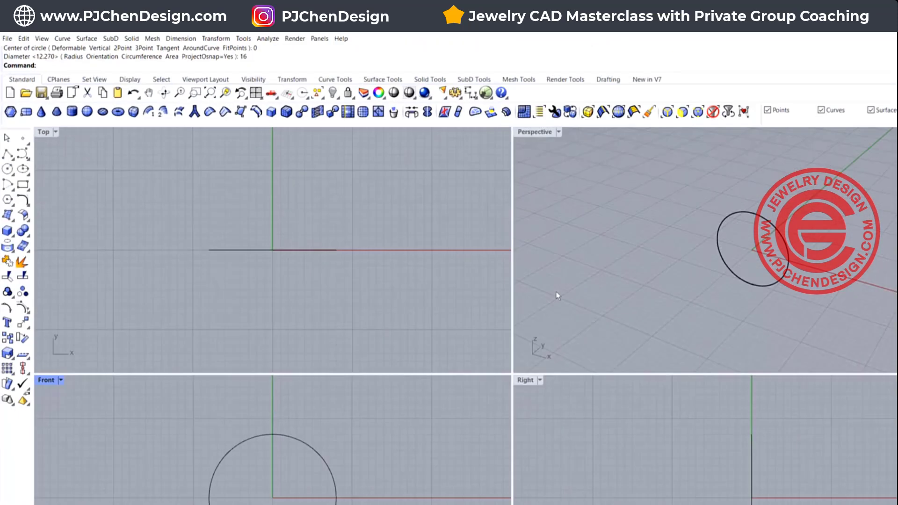
- Draw an open, teardrop-shaped control-point curve in the Top view, opening just beside the vertical axis and looping around the horizontal axis
scroll(560, 217, "down", 3)
right_click_drag(546, 218, 571, 206)
scroll(572, 206, "up", 10)
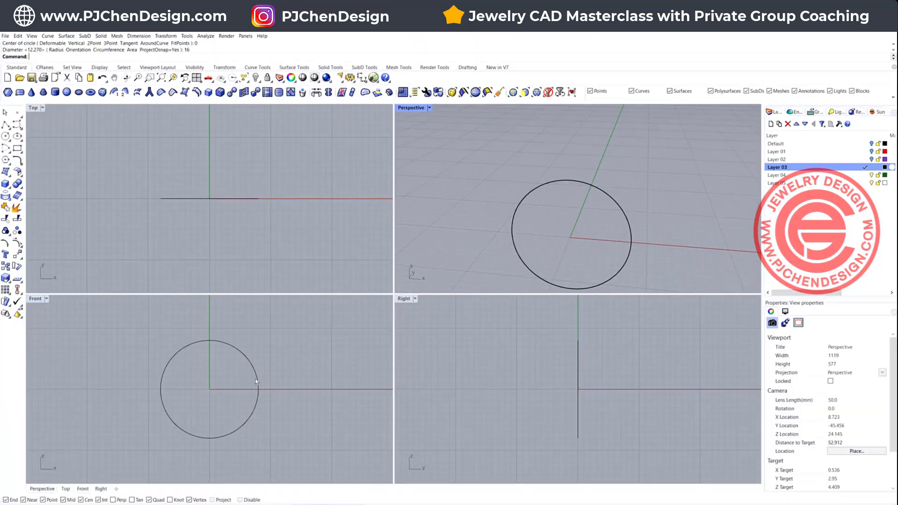
scroll(236, 345, "down", 1)
scroll(205, 182, "up", 6)
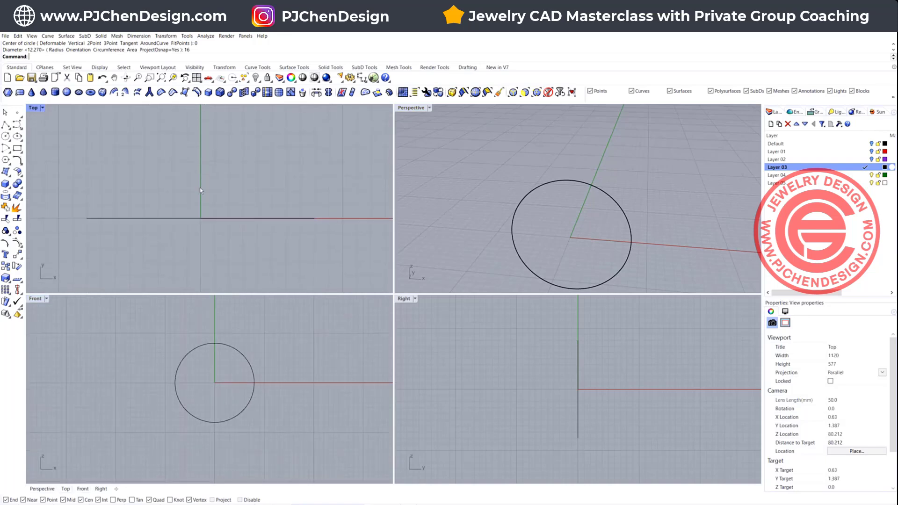
right_click_drag(205, 177, 203, 170)
left_click(17, 125)
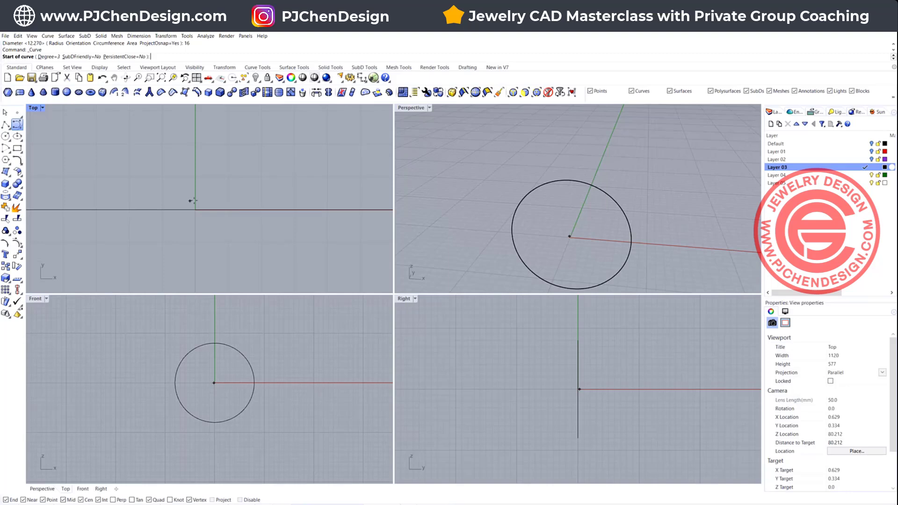
scroll(198, 193, "up", 4)
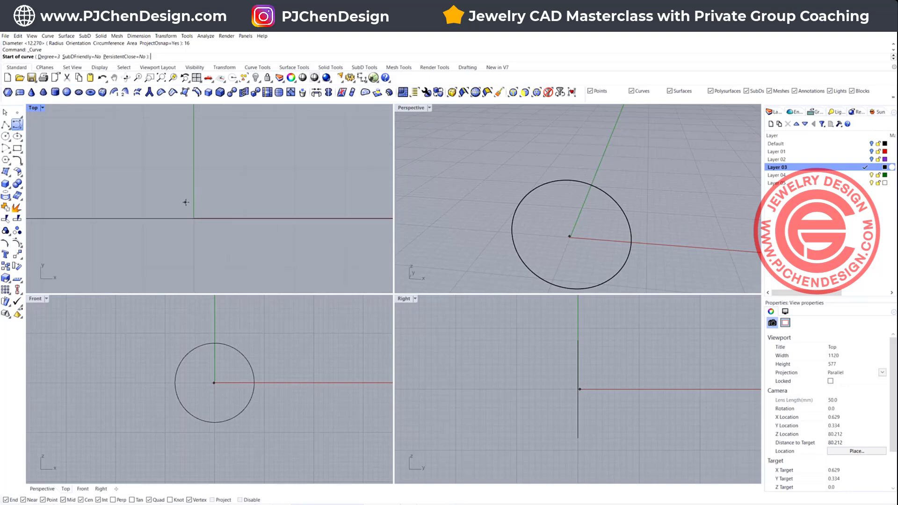
left_click(188, 202)
left_click(215, 179)
left_click(271, 167)
left_click(320, 169)
left_click(345, 182)
left_click(360, 205)
left_click(357, 238)
left_click(335, 263)
left_click(302, 273)
left_click(258, 273)
left_click(216, 259)
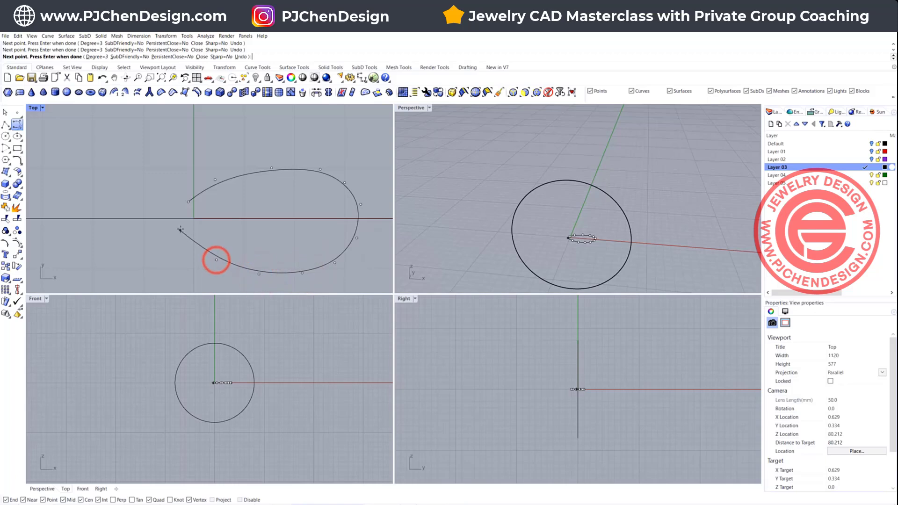
left_click(185, 227)
key("Return")
- Draw a second open petal curve above the first, starting near its upper end and curling back down onto it
scroll(178, 213, "up", 3)
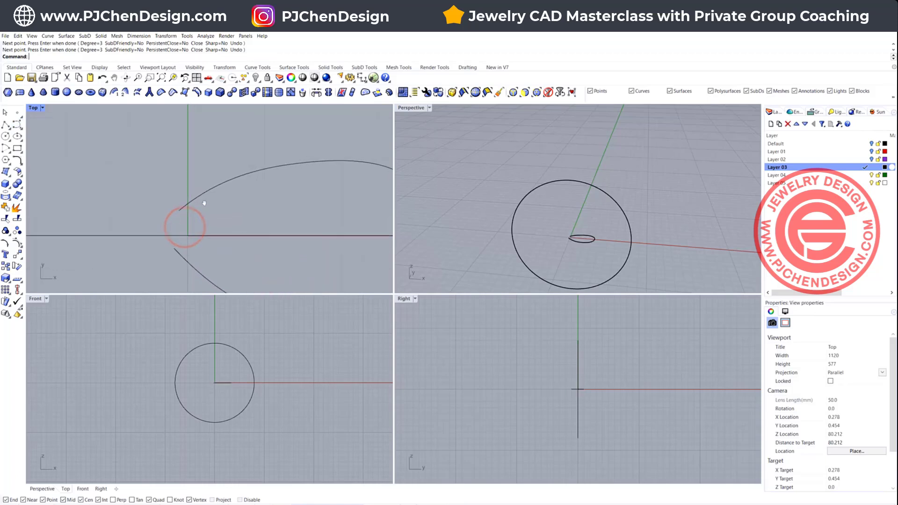
key("Return")
scroll(174, 211, "up", 2)
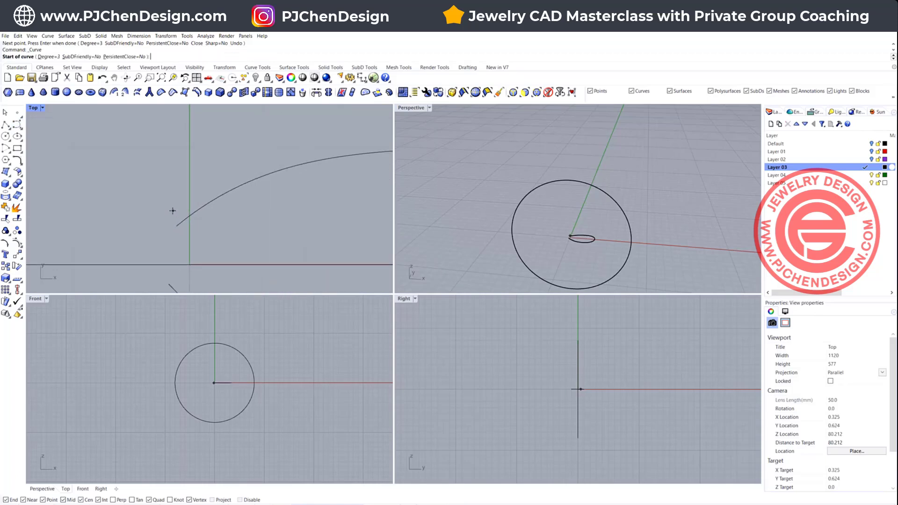
left_click(173, 204)
left_click(200, 172)
scroll(220, 200, "down", 5)
left_click(268, 157)
left_click(305, 159)
left_click(333, 181)
left_click(330, 205)
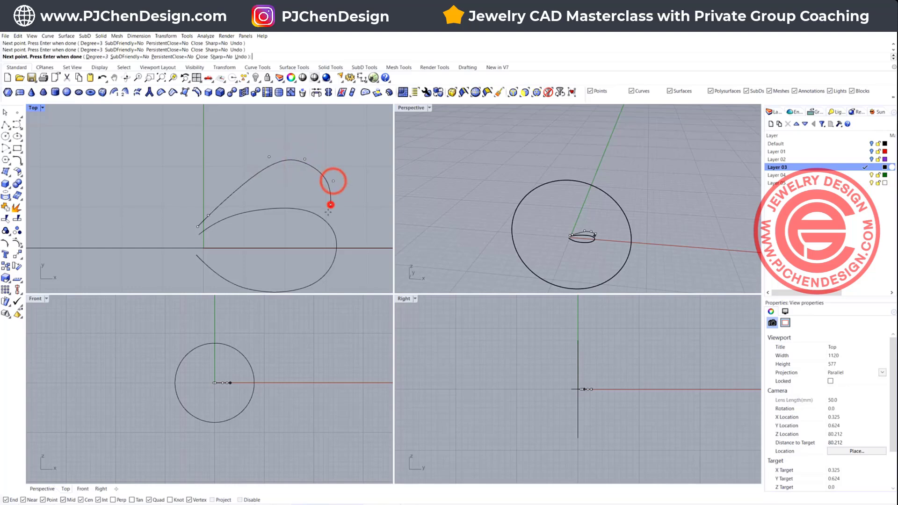
left_click(320, 216)
right_click(321, 214)
- Adjust the shape of the upper petal curve by moving a control point slightly outward along the horizontal direction
left_click(321, 174)
scroll(329, 157, "up", 4)
left_click(292, 159)
left_click_drag(308, 143, 323, 143)
key("Escape")
key("Escape")
- Draw a third curve from the lower end of the teardrop curve, bending outward and down in the Top view
scroll(273, 174, "down", 8)
right_click_drag(232, 276, 234, 208)
scroll(226, 168, "up", 4)
right_click(218, 172)
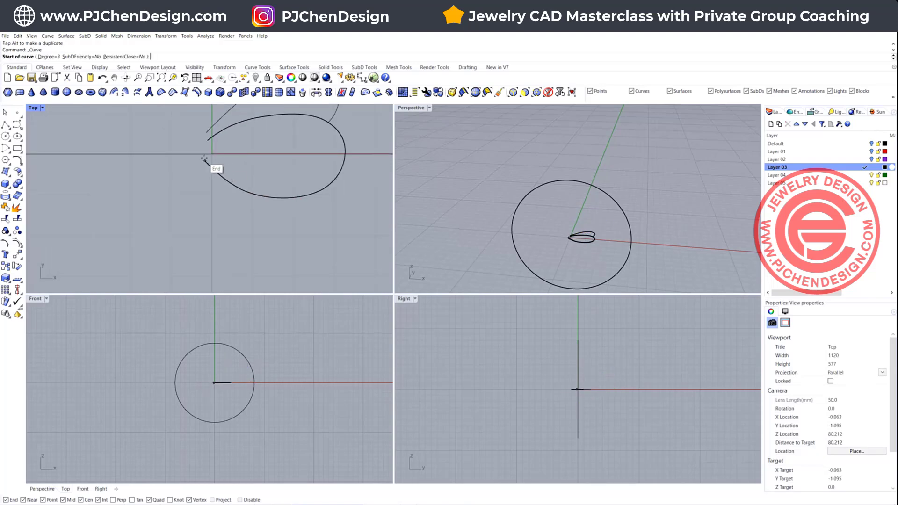
left_click(204, 159)
left_click(231, 184)
left_click(251, 209)
left_click(267, 246)
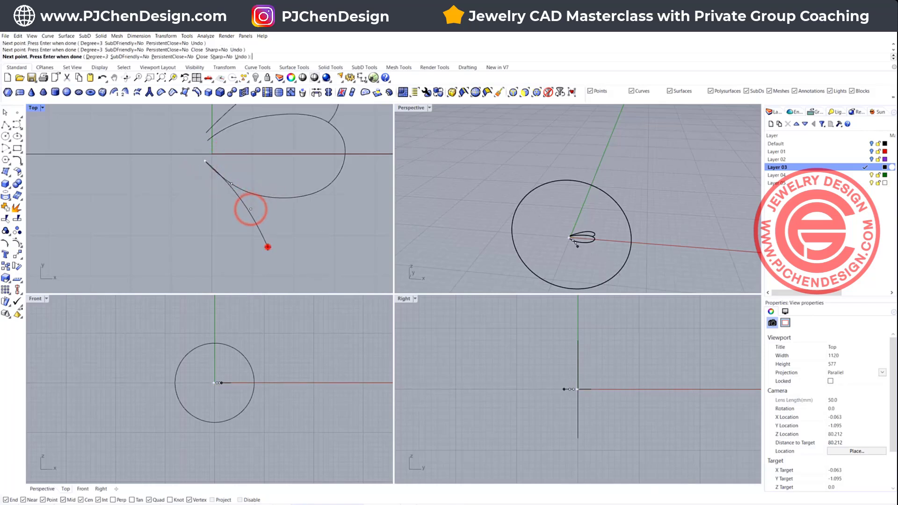
left_click(270, 269)
right_click(270, 269)
- Scale up the three petal curves in 3-D using the upper curve's start point as the base point
right_click_drag(552, 206, 600, 224)
scroll(597, 219, "up", 7)
scroll(299, 178, "down", 12)
right_click_drag(311, 204, 298, 220)
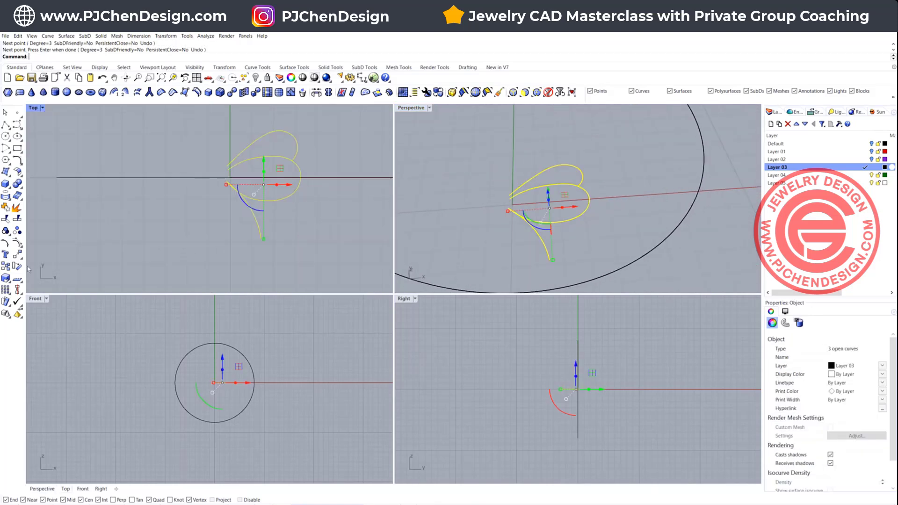
left_click(5, 278)
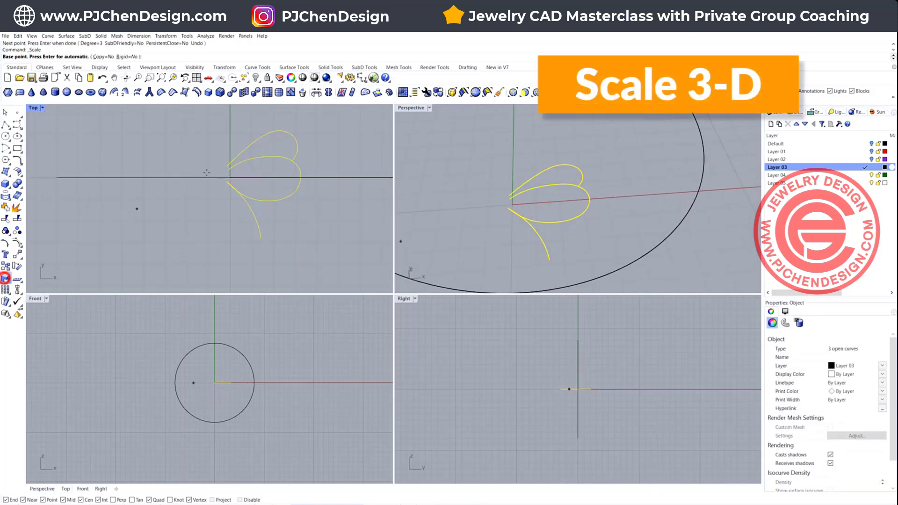
left_click(227, 166)
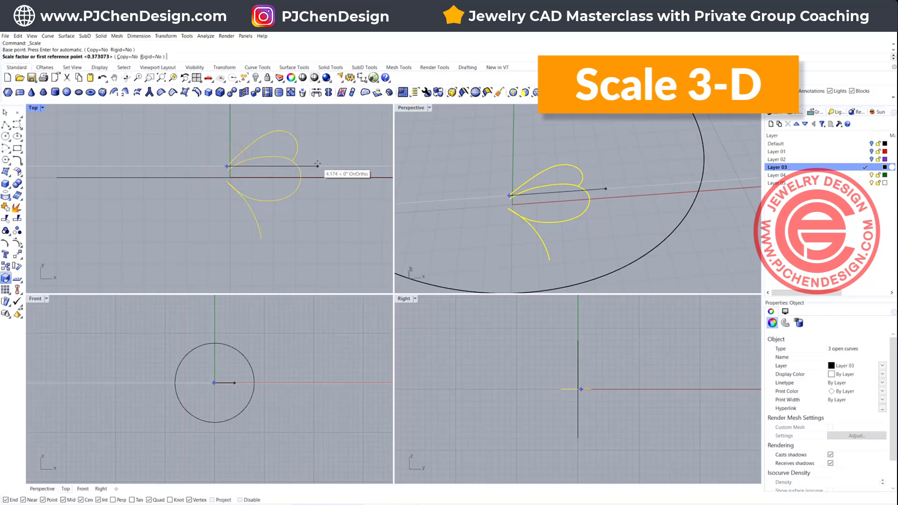
left_click(317, 166)
scroll(366, 168, "down", 6)
right_click_drag(360, 167, 260, 182)
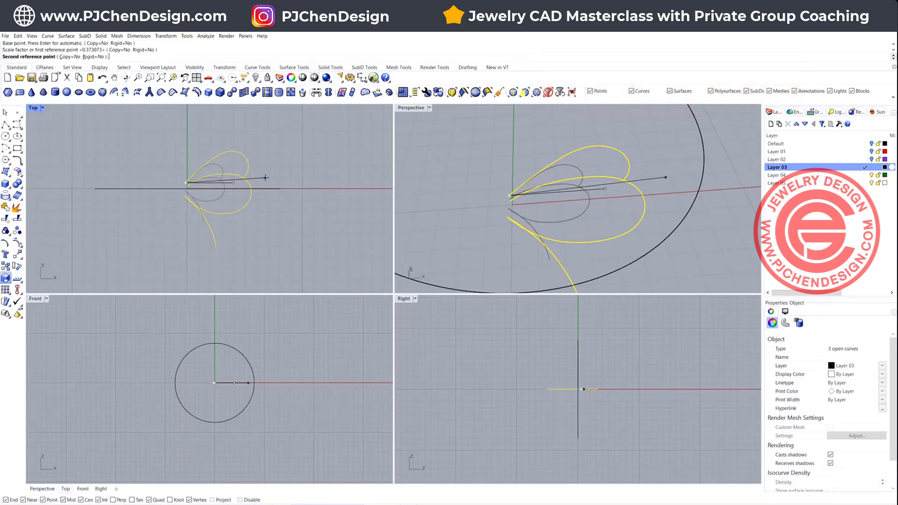
left_click(261, 178)
left_click(327, 168)
- Maximize the Perspective view and highlight the three flat petal curves and the upright circle in turn
mouse_move(582, 211)
right_mouse_down()
mouse_move(531, 197)
mouse_move(586, 232)
mouse_move(572, 220)
right_mouse_up()
scroll(538, 199, "down", 3)
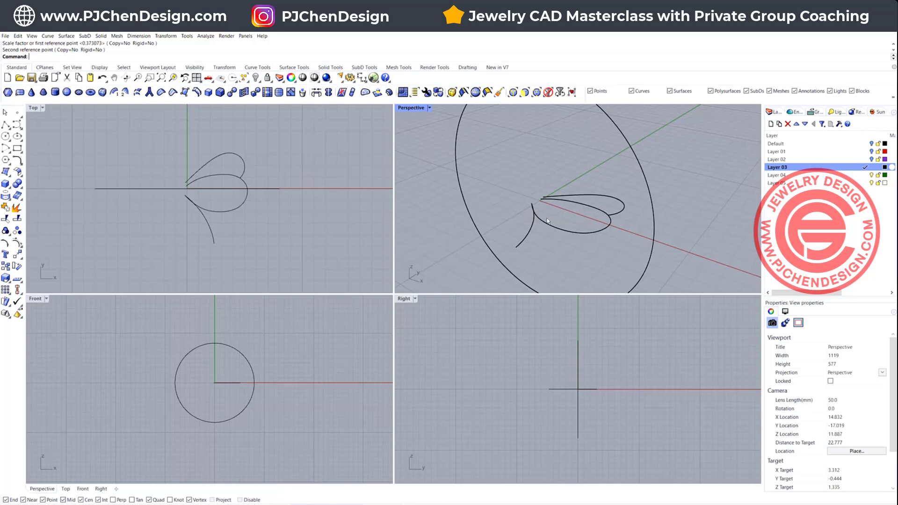
double_click(410, 107)
scroll(393, 256, "down", 10)
right_click_drag(393, 260, 409, 310)
left_click_drag(407, 309, 407, 309)
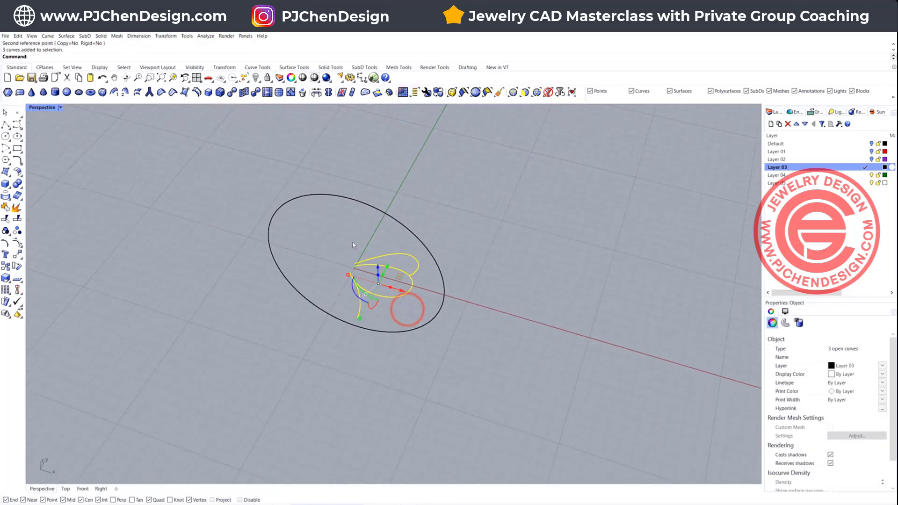
left_click(375, 209)
mouse_move(460, 209)
right_mouse_down()
mouse_move(499, 182)
mouse_move(471, 206)
right_mouse_up()
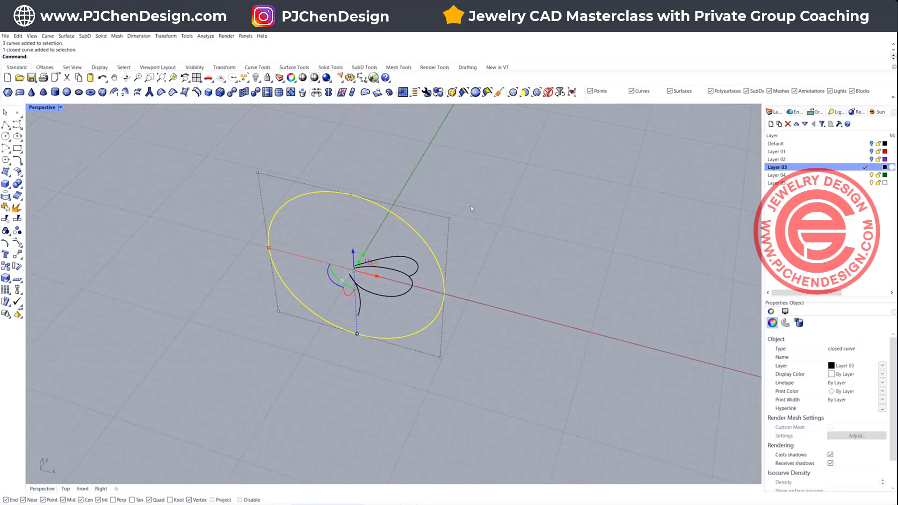
left_click(514, 194)
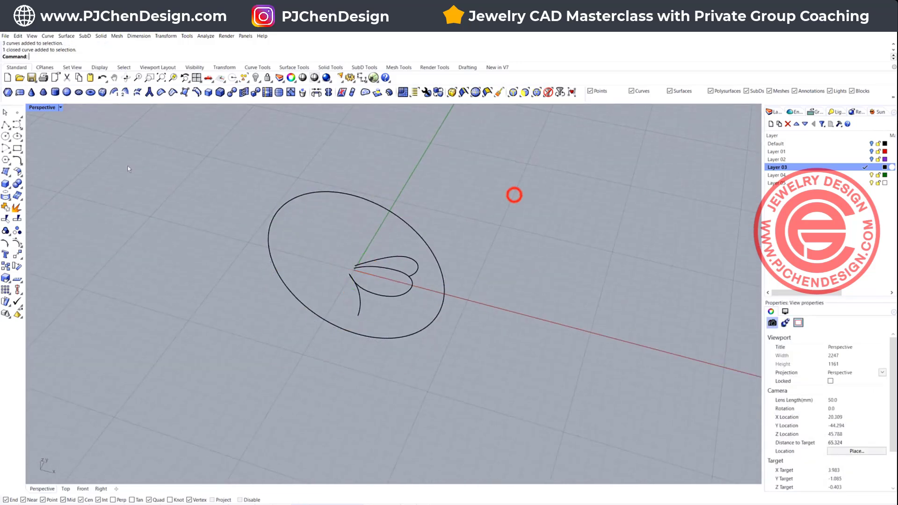
- Create a curve from 2 views using the upper petal curve and the circle
left_click(16, 159)
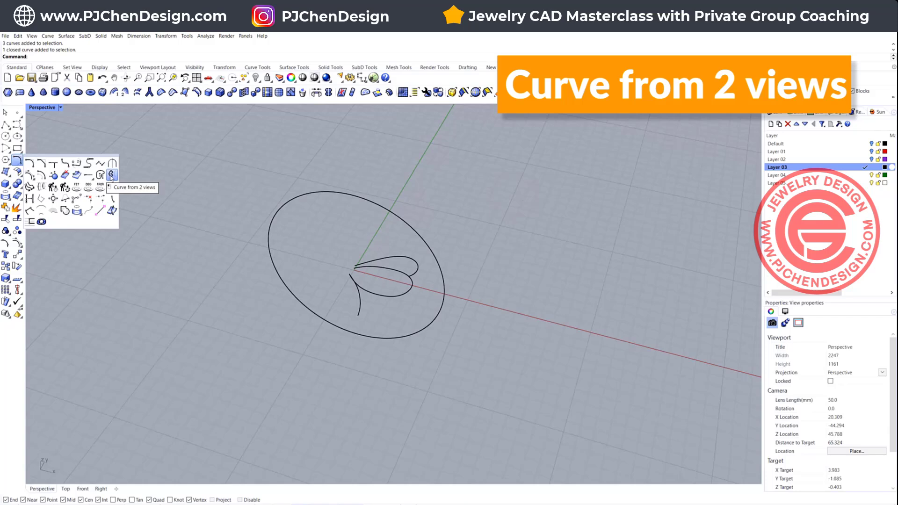
left_click(111, 176)
left_click(408, 257)
left_click(420, 235)
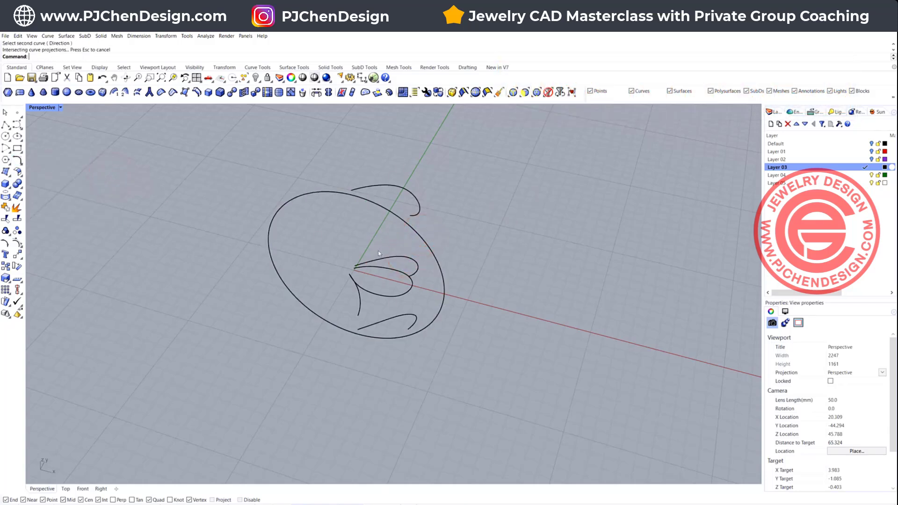
- Create another curve from 2 views using the circle and the teardrop curve
right_click_drag(379, 248, 400, 265)
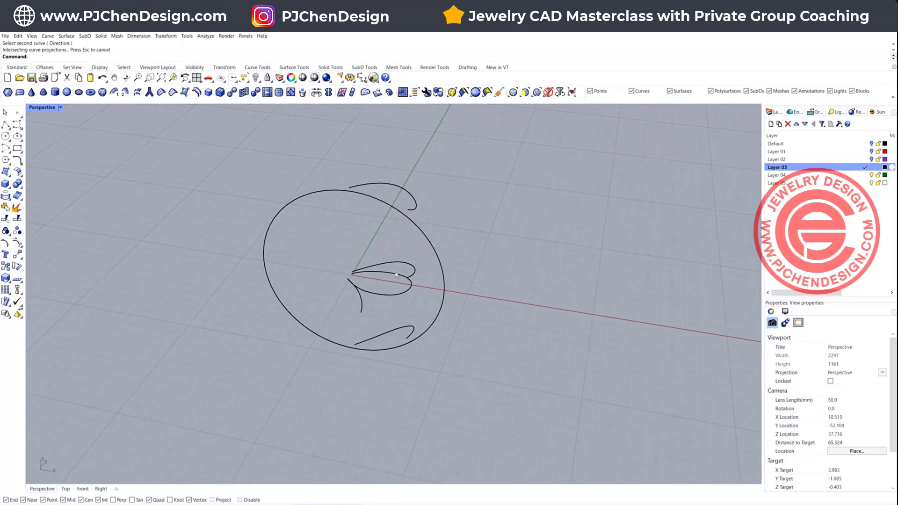
left_click(394, 273)
key("Return")
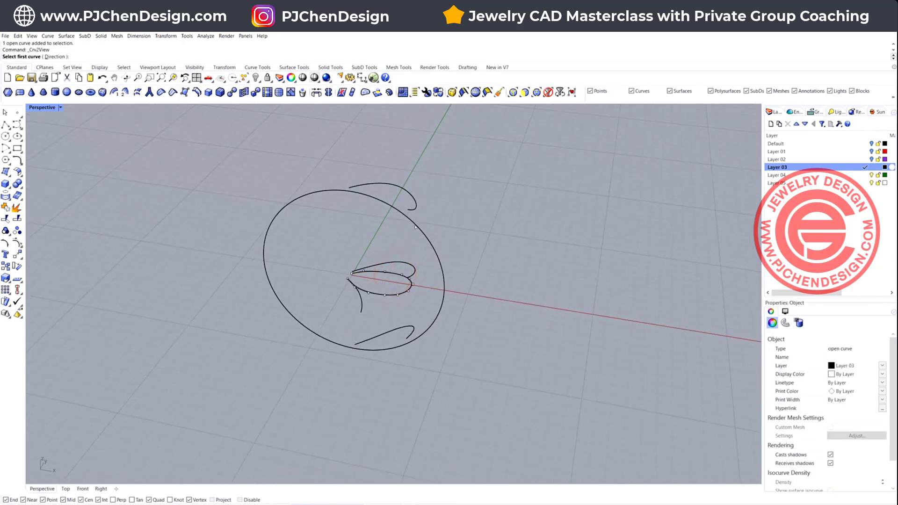
left_click(415, 226)
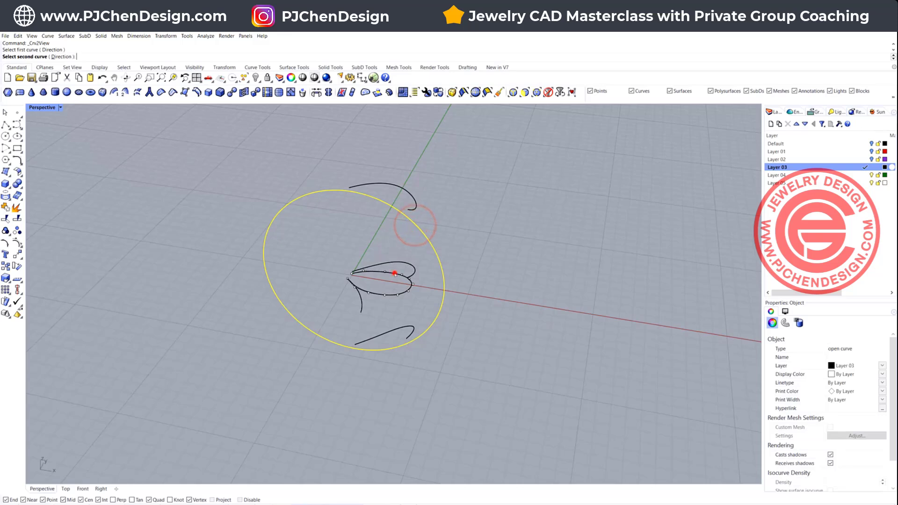
left_click(395, 274)
- Create a curve from 2 views using the short lower petal curve and the circle
key("Return")
left_click(361, 299)
left_click(434, 249)
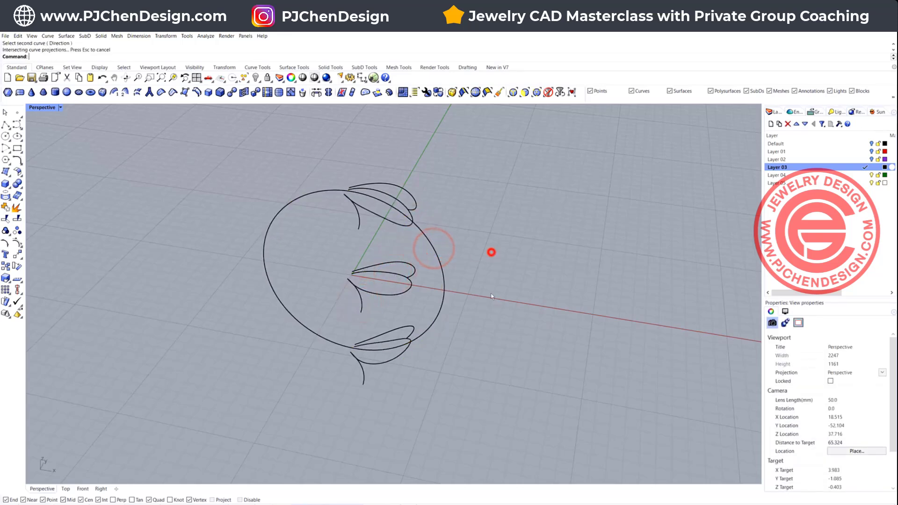
- Delete the three wrapped curves at the underside of the circle and hide the three original flat petal curves
right_click_drag(491, 252, 420, 276)
left_click(505, 309)
left_click_drag(291, 309, 554, 433)
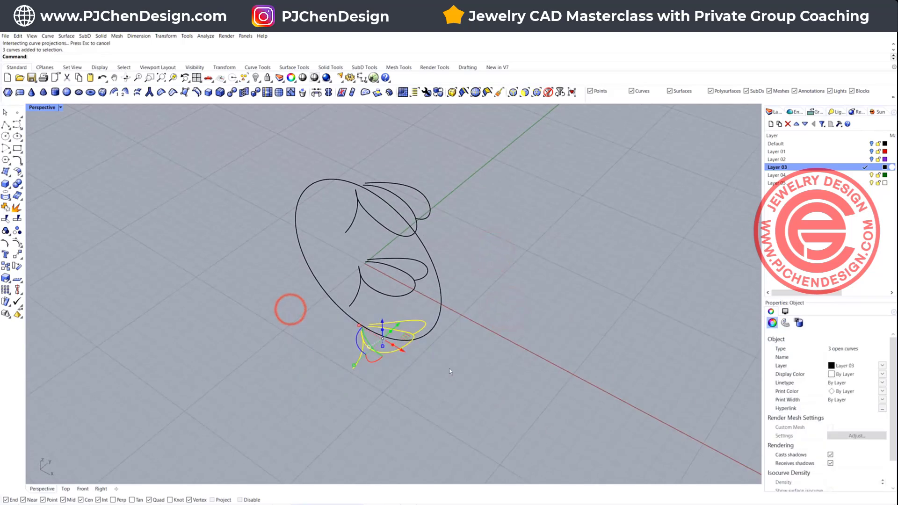
key("Delete")
left_click_drag(261, 240, 467, 309)
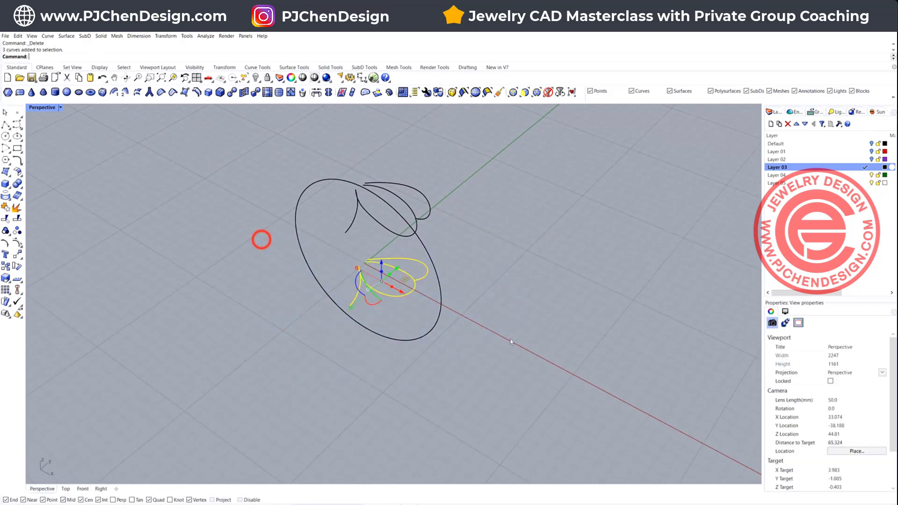
left_click(257, 78)
- Try reshaping the upper wrapped curve by moving one of its points, and undo that move
right_click_drag(468, 262, 436, 215)
left_click(421, 208)
scroll(331, 161, "up", 4)
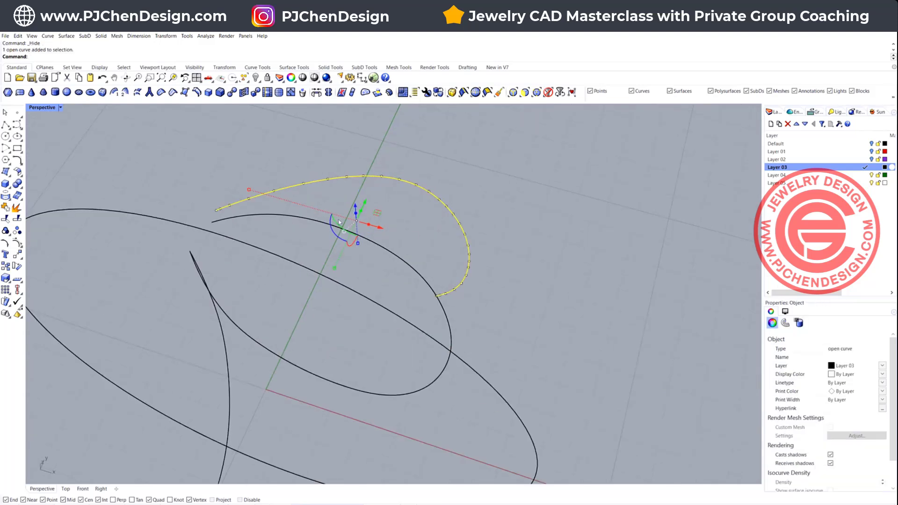
left_click(345, 177)
left_click_drag(345, 176, 358, 156)
scroll(371, 204, "down", 4)
right_click_drag(371, 203, 511, 229)
key("ctrl+z")
- Rebuild the upper wrapped petal curve with 8 points at degree 3, deleting the input and preserving end tangents
left_click(424, 211)
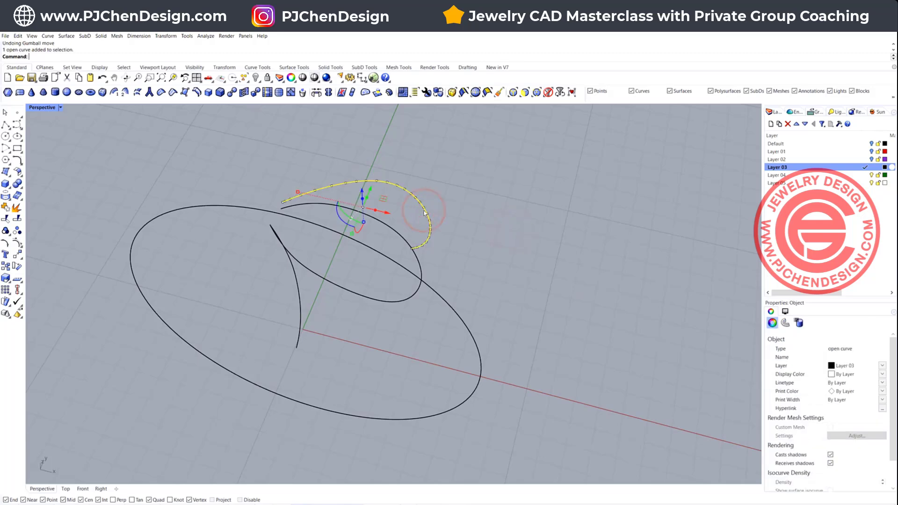
key("Return")
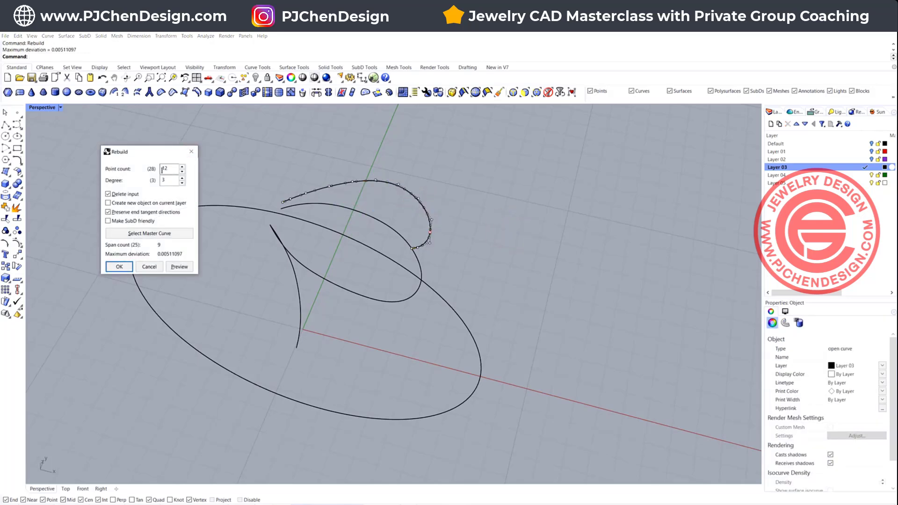
left_click(141, 169)
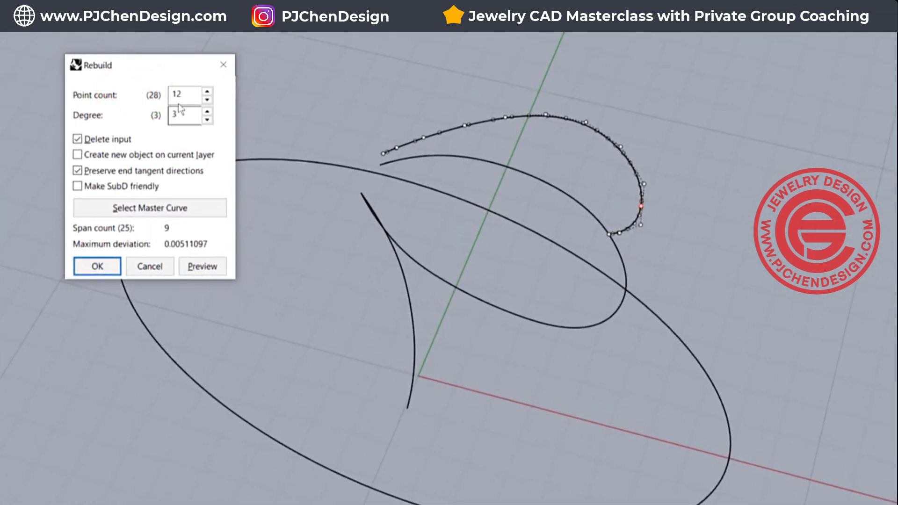
double_click(190, 94)
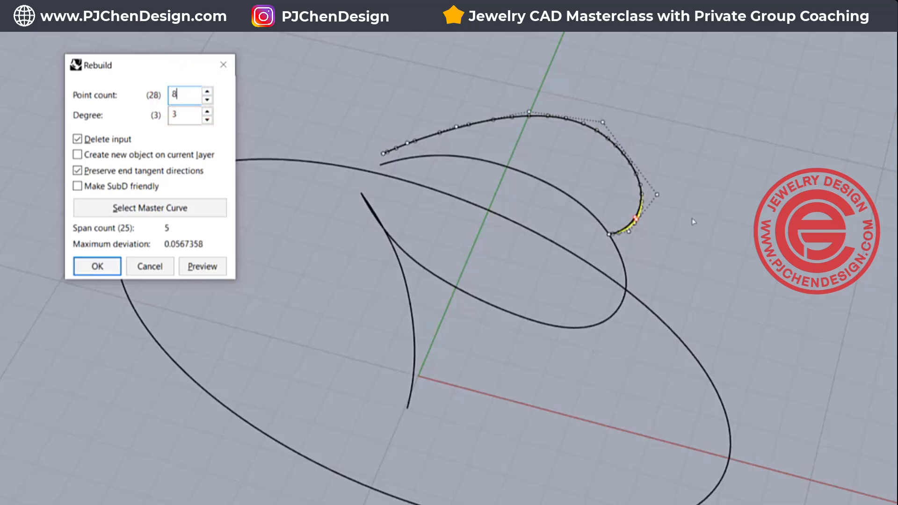
scroll(636, 215, "up", 8)
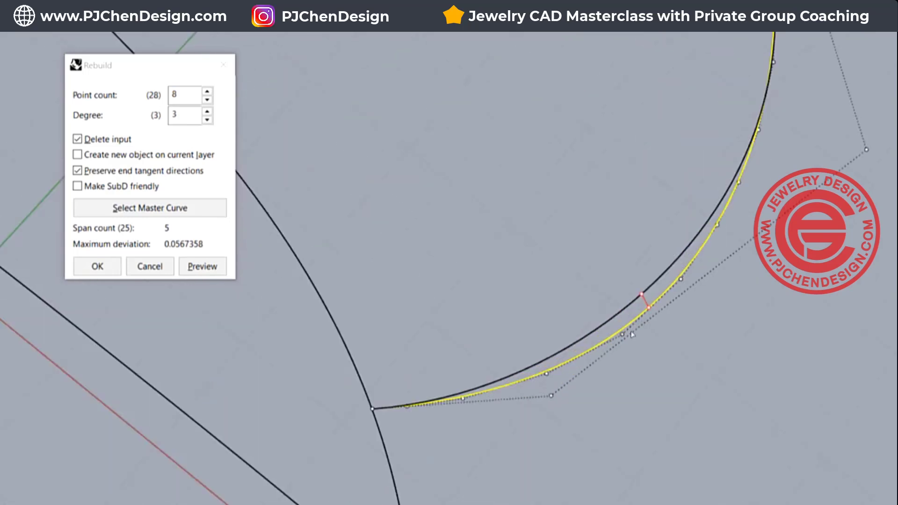
scroll(640, 310, "down", 8)
right_click_drag(665, 321, 752, 304)
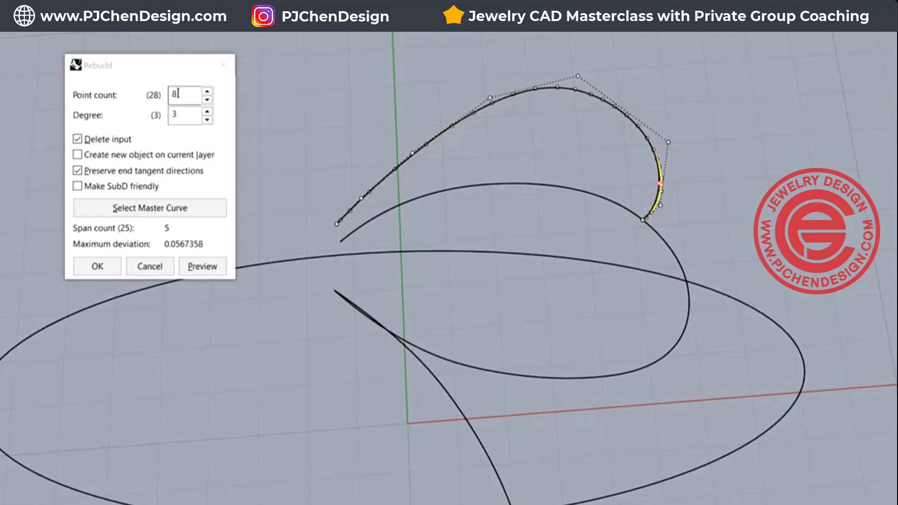
left_click(96, 266)
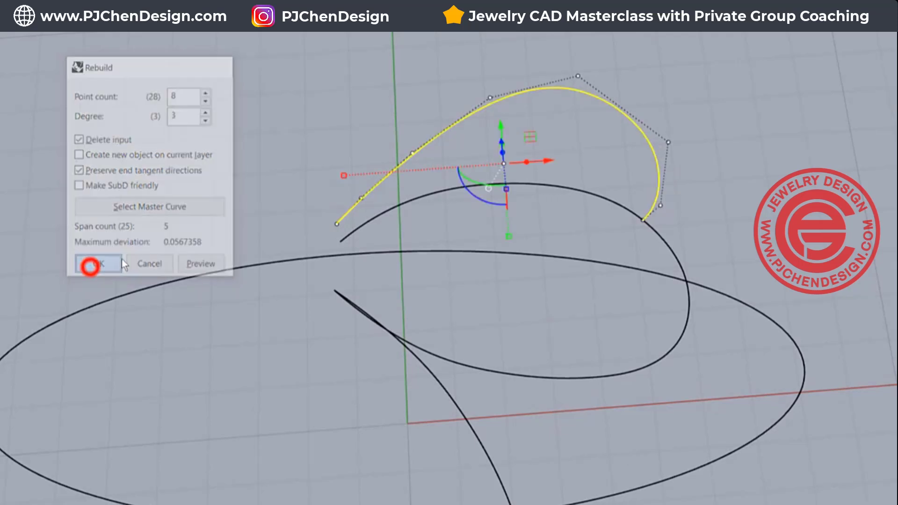
- Rebuild the wrapped teardrop curve with 12 points at degree 3, keeping its end tangent directions
right_click_drag(534, 135, 586, 164)
left_click(594, 192)
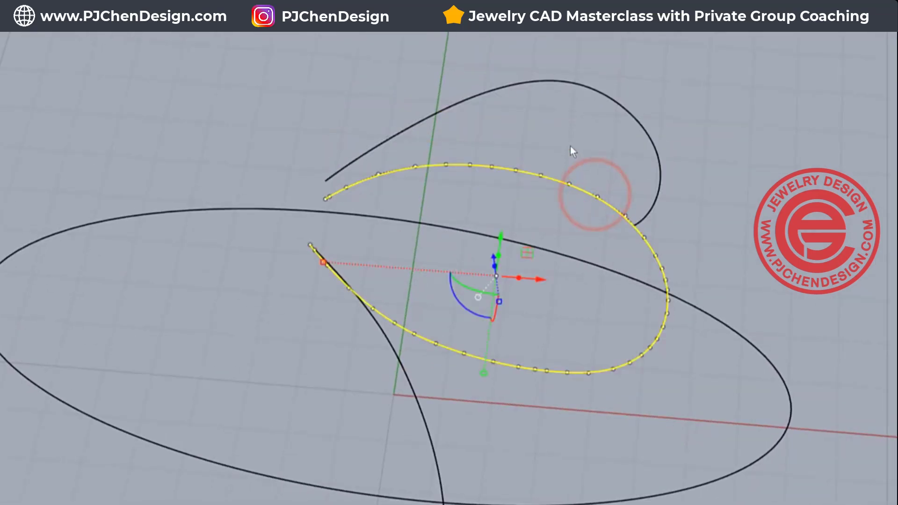
key("Return")
double_click(178, 91)
type("12")
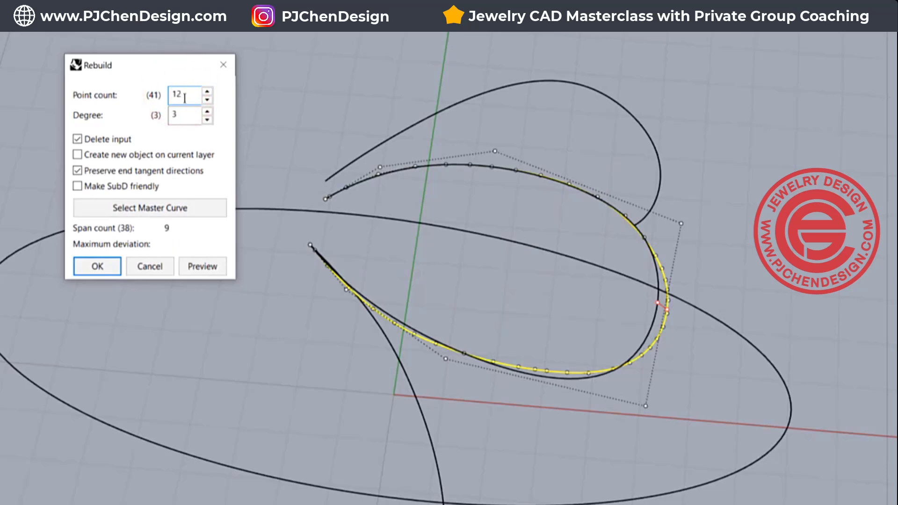
scroll(644, 263, "up", 3)
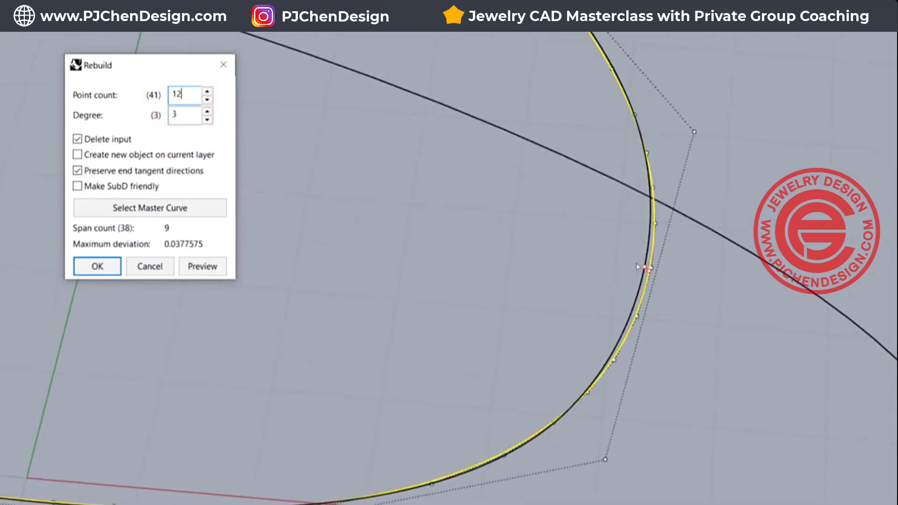
scroll(637, 266, "down", 3)
left_click(104, 266)
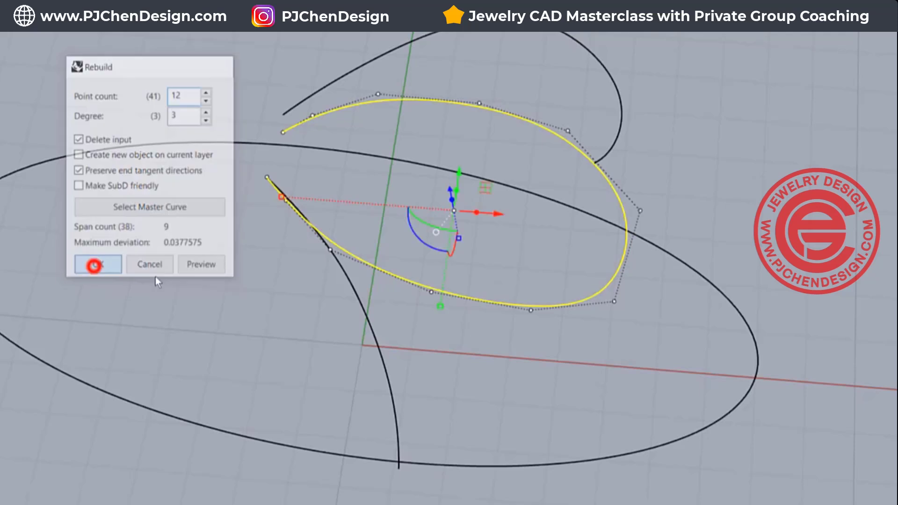
- Rebuild the short lower wrapped curve with 5 points at degree 3
left_click(377, 348)
key("Return")
double_click(191, 89)
type("5")
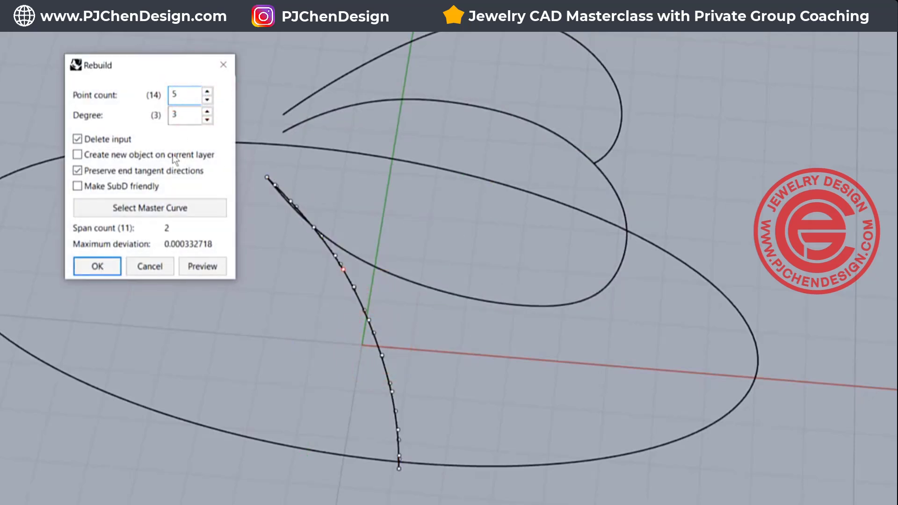
left_click(97, 266)
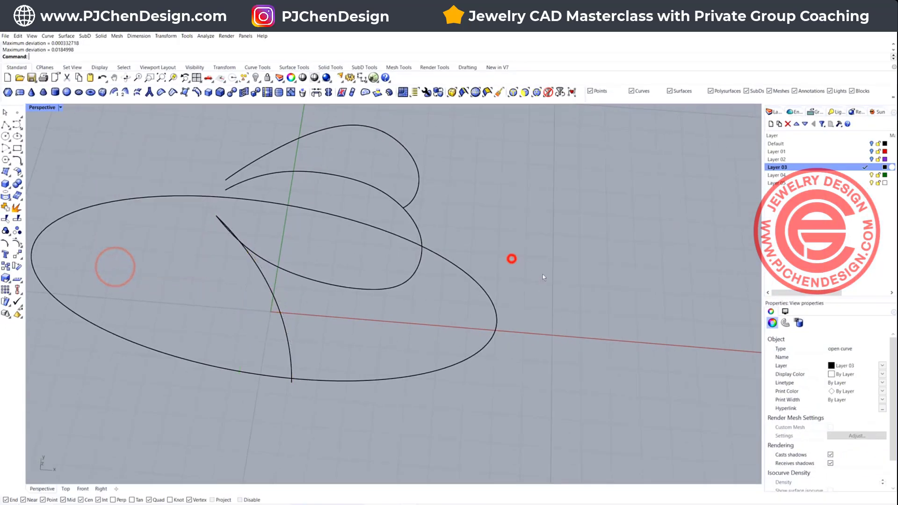
- Create round-capped pipes of radius 0.5 along all three rebuilt petal curves
right_click_drag(542, 276, 518, 256)
scroll(519, 256, "down", 7)
scroll(427, 214, "up", 4)
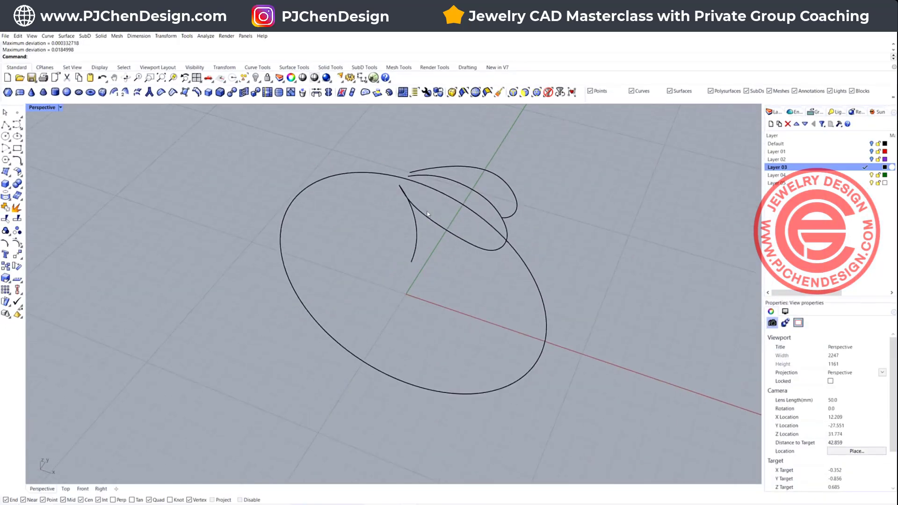
left_click(427, 218)
left_click(417, 225)
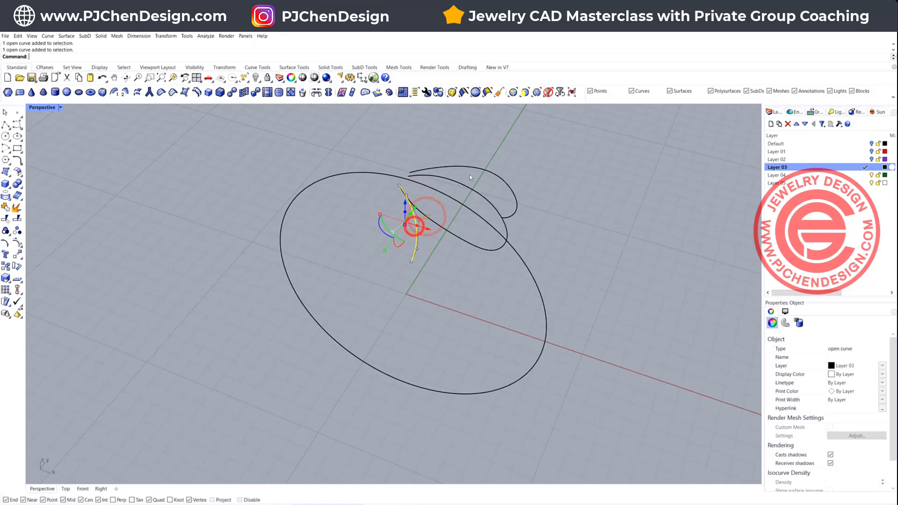
left_click(446, 232, "shift")
left_click(512, 186, "shift")
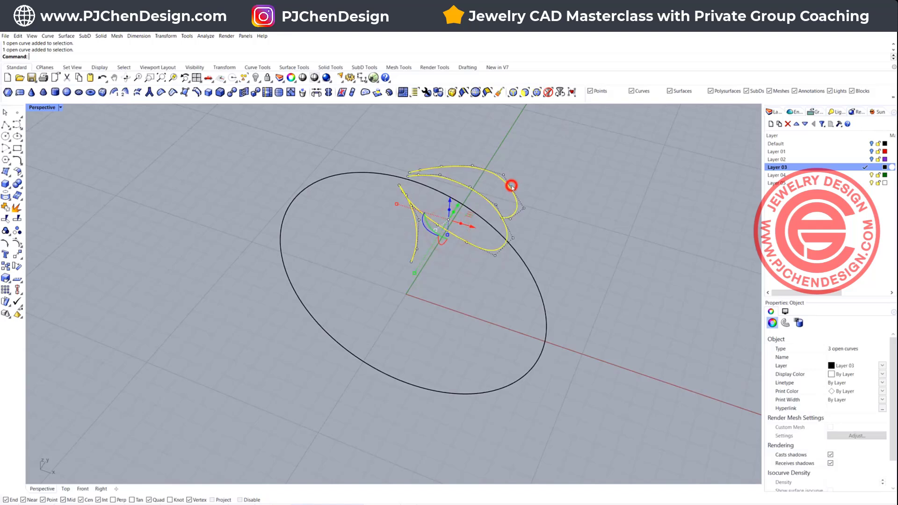
left_click(6, 183)
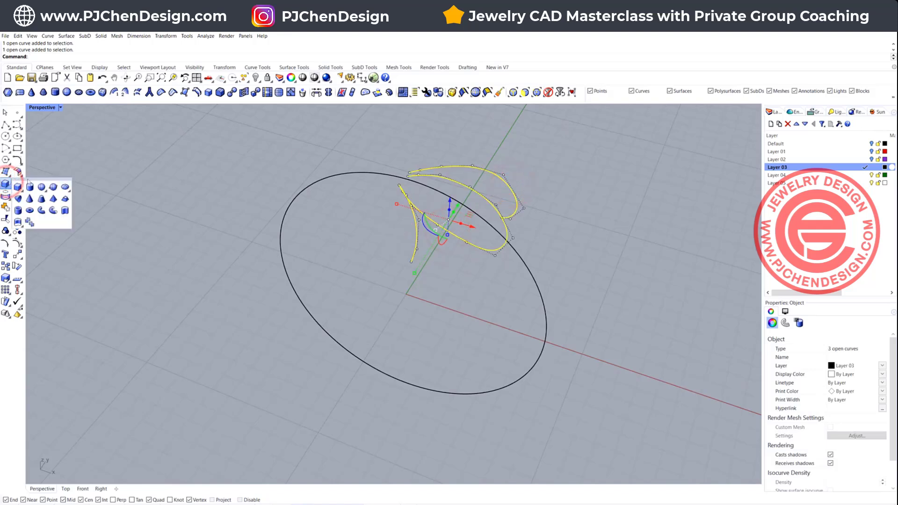
left_click(53, 210)
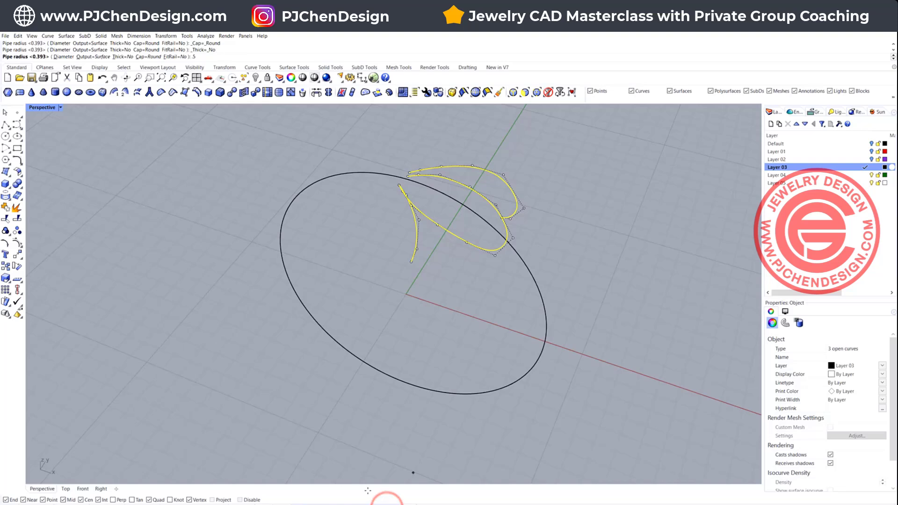
key("Return")
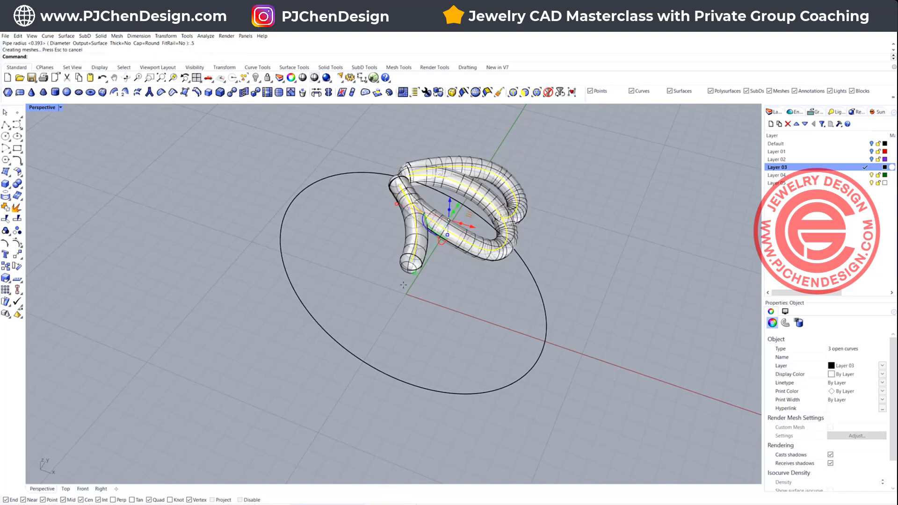
- Set the display color of the three petal curves to red and clear the selection
right_click_drag(466, 259, 489, 162)
scroll(487, 168, "up", 2)
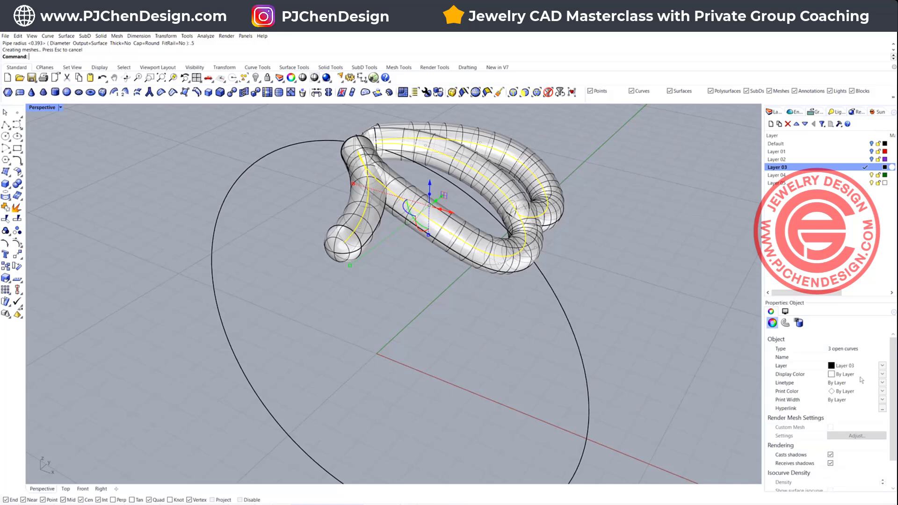
left_click(882, 374)
left_click(845, 411)
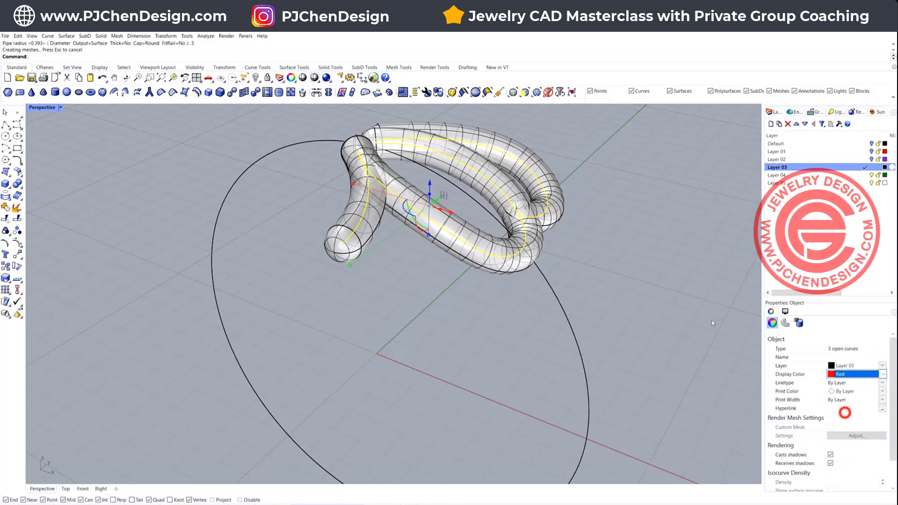
left_click(679, 289)
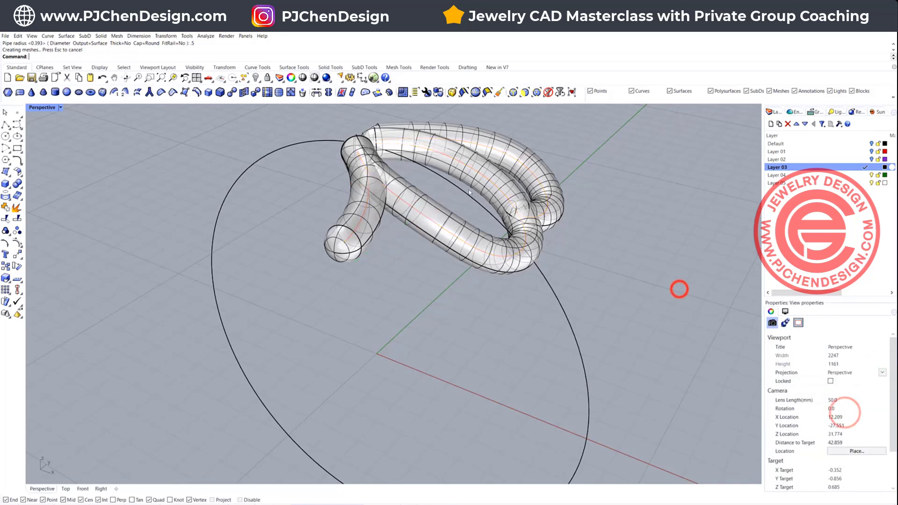
- Turn on the teardrop curve's control points and raise two points along its upper side
left_click(431, 222)
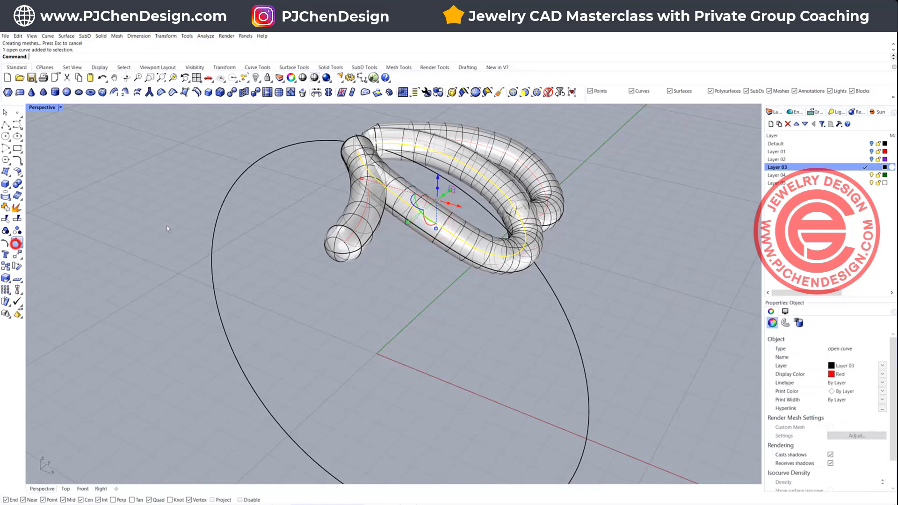
left_click(16, 243)
left_click(470, 166)
left_click_drag(472, 144, 475, 132)
left_click(510, 196)
left_click_drag(515, 186, 514, 166)
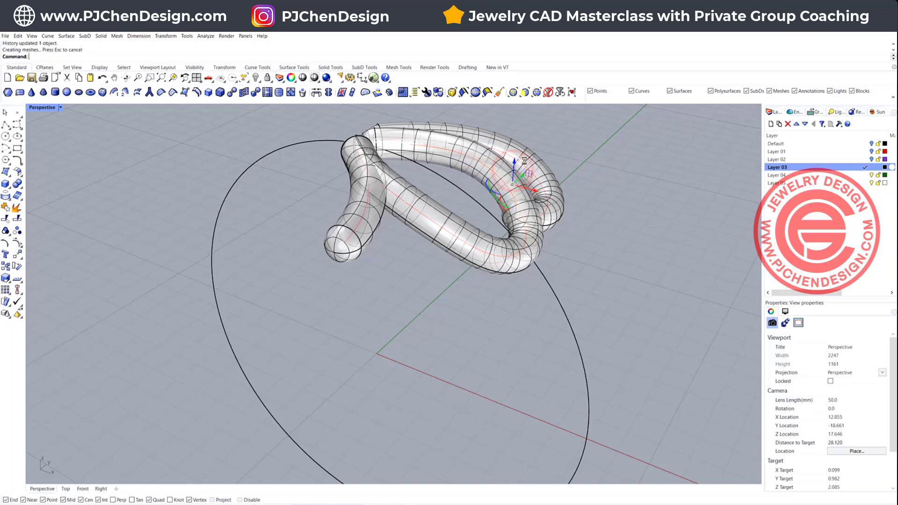
- Raise the teardrop curve's control point at its rounded end to adjust the pipe's bend
right_click_drag(543, 242, 565, 233)
scroll(234, 157, "down", 8)
mouse_move(323, 206)
right_mouse_down()
mouse_move(373, 176)
mouse_move(331, 206)
right_mouse_up()
scroll(329, 174, "up", 6)
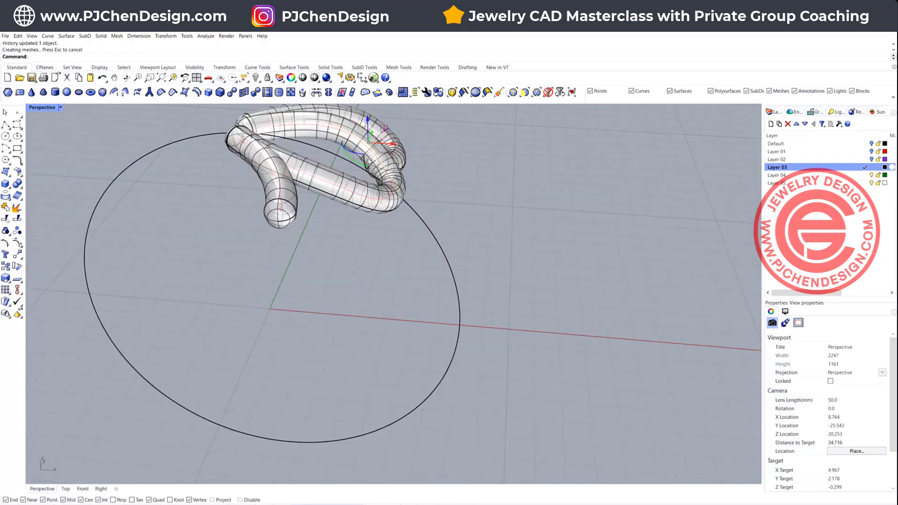
scroll(395, 161, "up", 3)
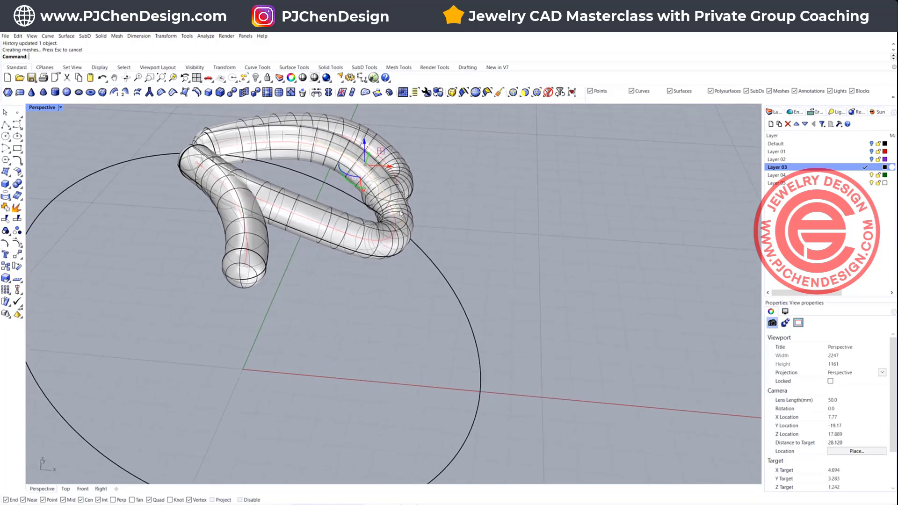
left_click(405, 223)
left_click_drag(401, 219, 417, 185)
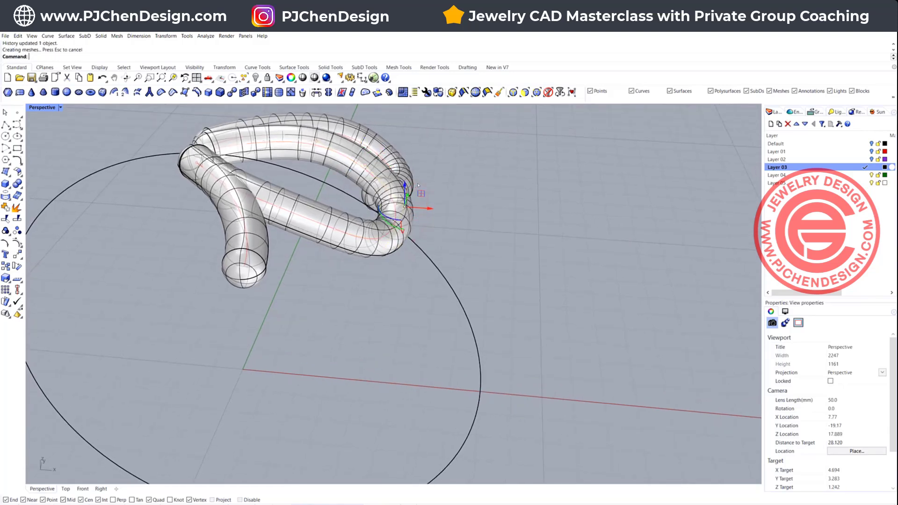
- Turn on the upper petal curve's control points and raise its end point where it meets the teardrop pipe
mouse_move(456, 208)
right_mouse_down()
mouse_move(407, 216)
mouse_move(457, 212)
right_mouse_up()
scroll(380, 172, "up", 2)
scroll(381, 179, "up", 4)
left_click(358, 186)
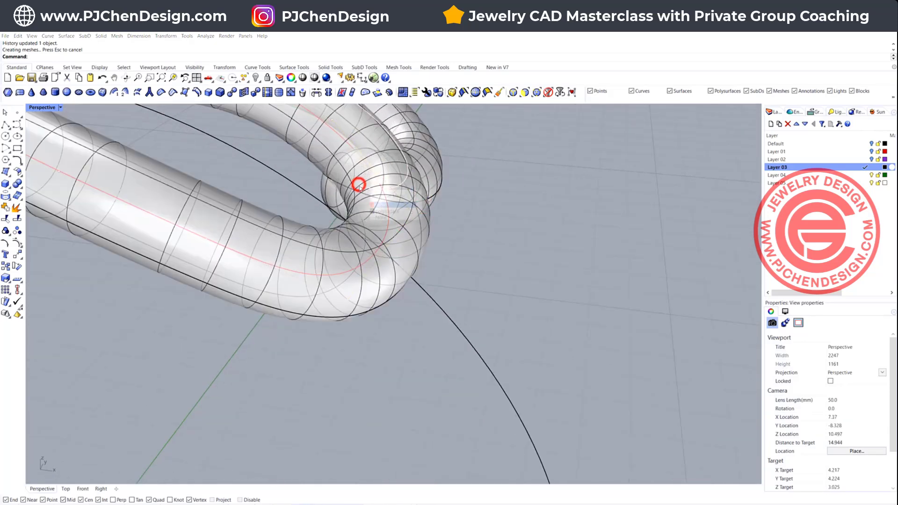
left_click(383, 204)
left_click(17, 244)
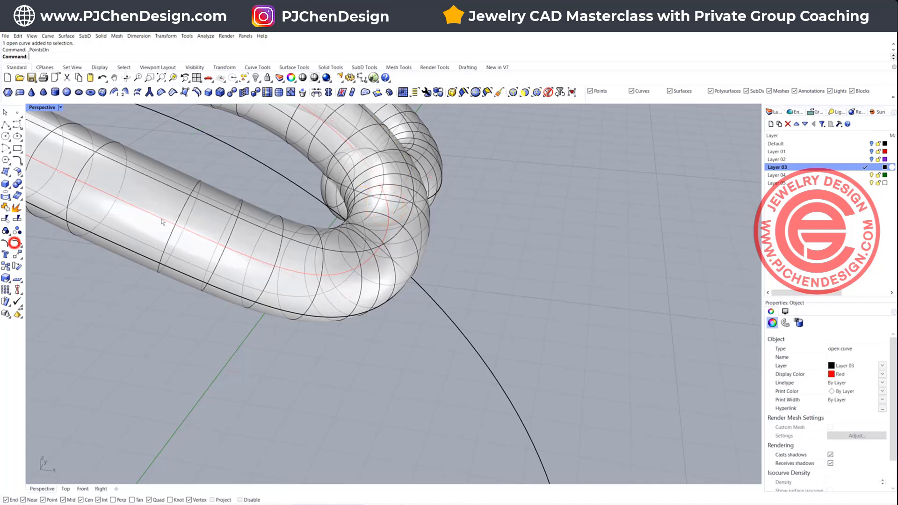
left_click_drag(360, 187, 360, 157)
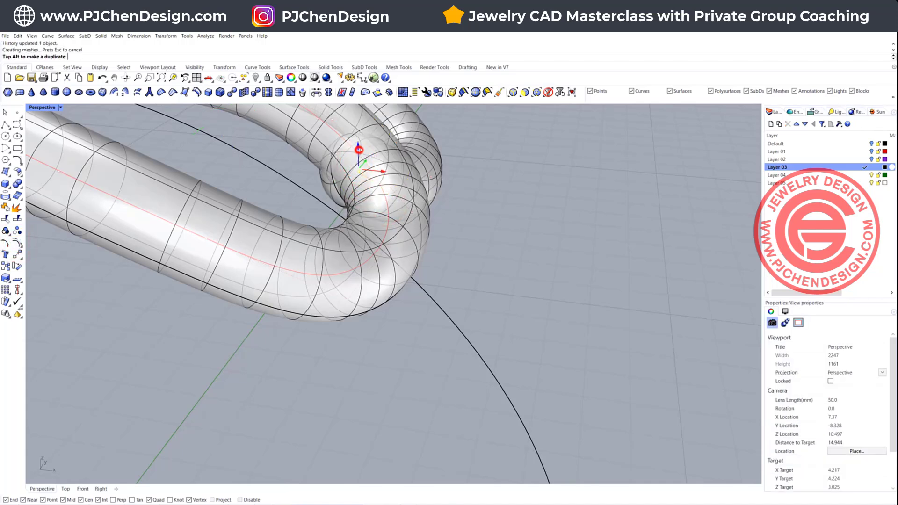
- Try shifting another control point near the junction of the two upper pipes, and undo that move
right_click_drag(356, 146, 396, 163)
left_click(407, 152)
right_click_drag(482, 208, 455, 247)
scroll(502, 181, "down", 4)
left_click_drag(424, 182, 424, 179)
right_click_drag(481, 212, 398, 244)
key("ctrl+z")
- Raise the upper petal curve's control points at its lower end and along its lower bend
scroll(395, 246, "up", 4)
left_click(392, 278)
left_click(349, 269)
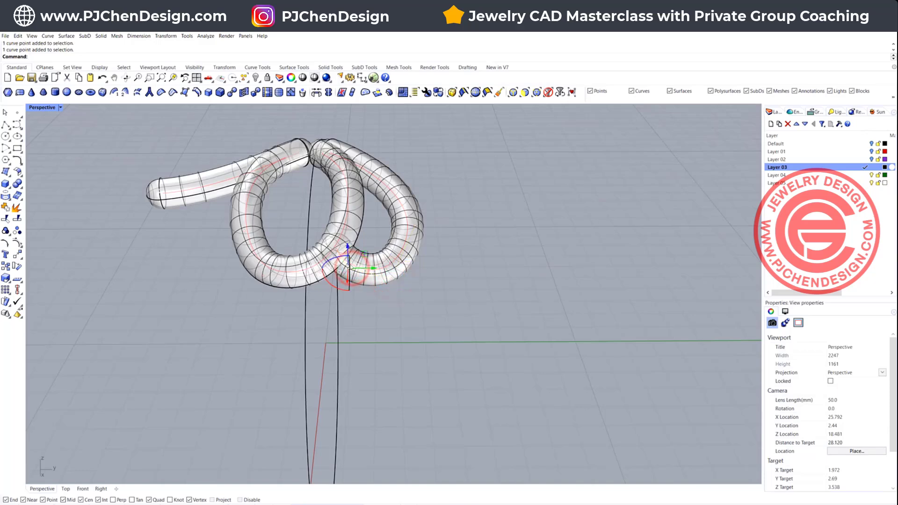
scroll(343, 271, "up", 4)
left_click_drag(352, 245, 350, 224)
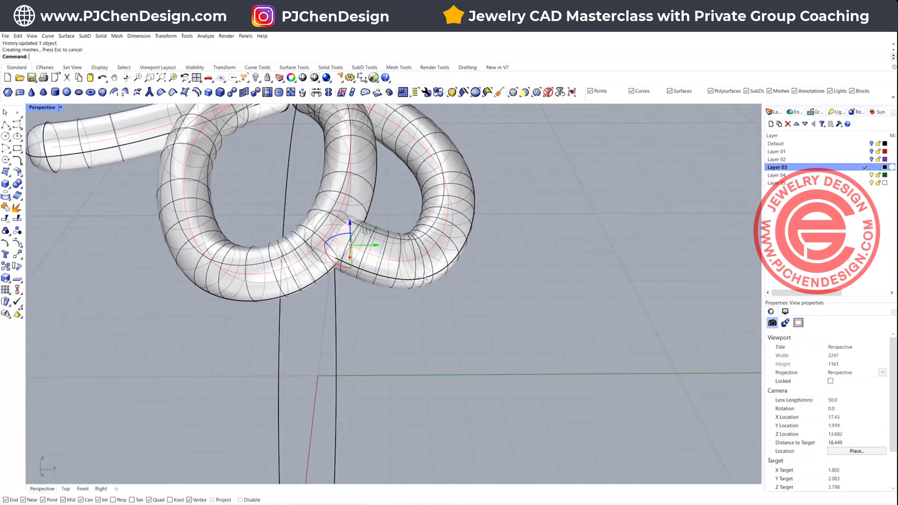
left_click(423, 285)
left_click_drag(422, 285, 421, 261)
scroll(527, 262, "down", 3)
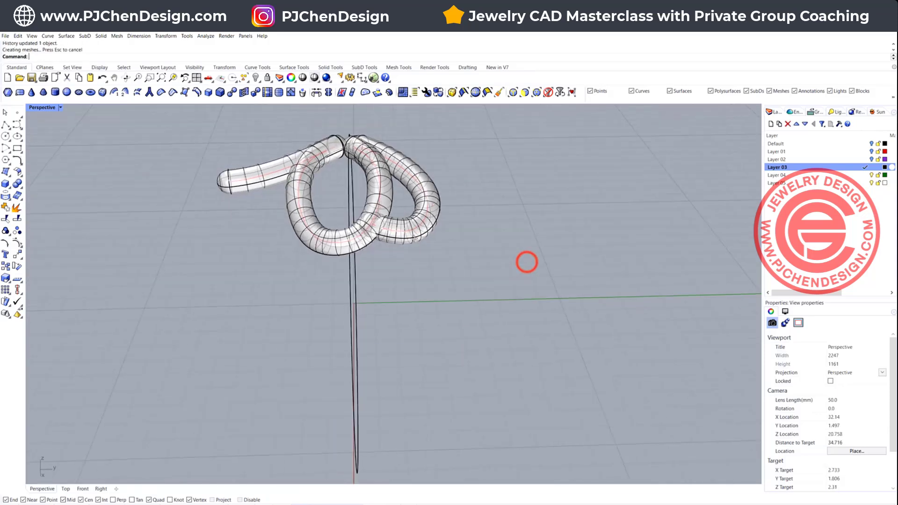
left_click(471, 211)
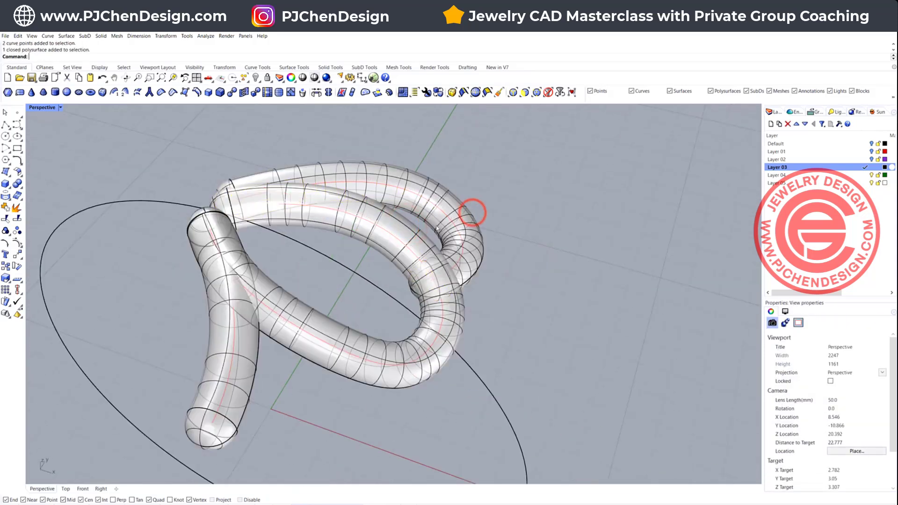
left_click(415, 230)
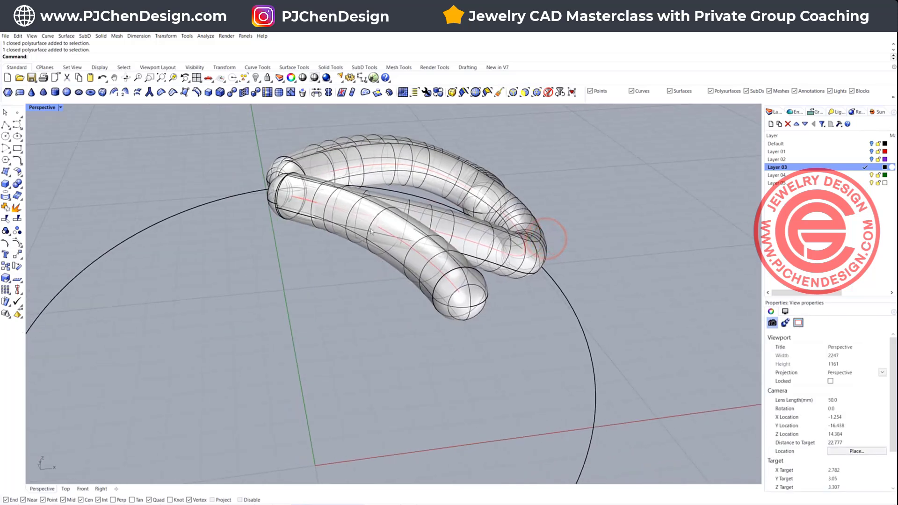
- Select the control points at the short lower petal curve's free end and lower them to adjust its pipe
left_click(436, 280)
left_click(435, 279)
scroll(428, 271, "up", 3)
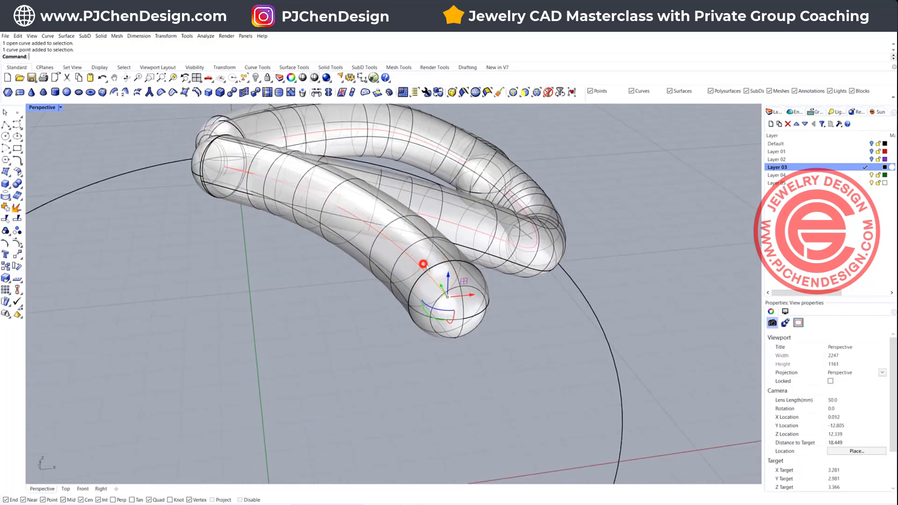
left_click(423, 264)
left_click(442, 286)
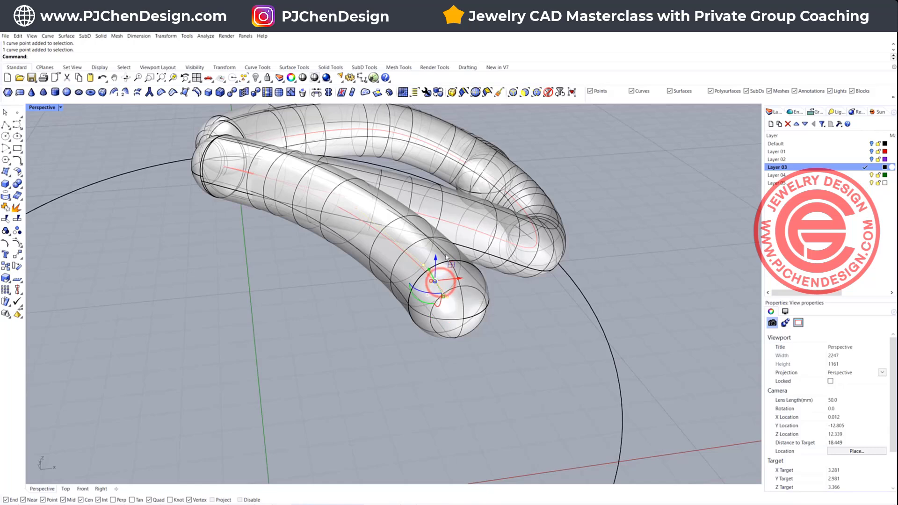
left_click_drag(436, 257, 432, 287)
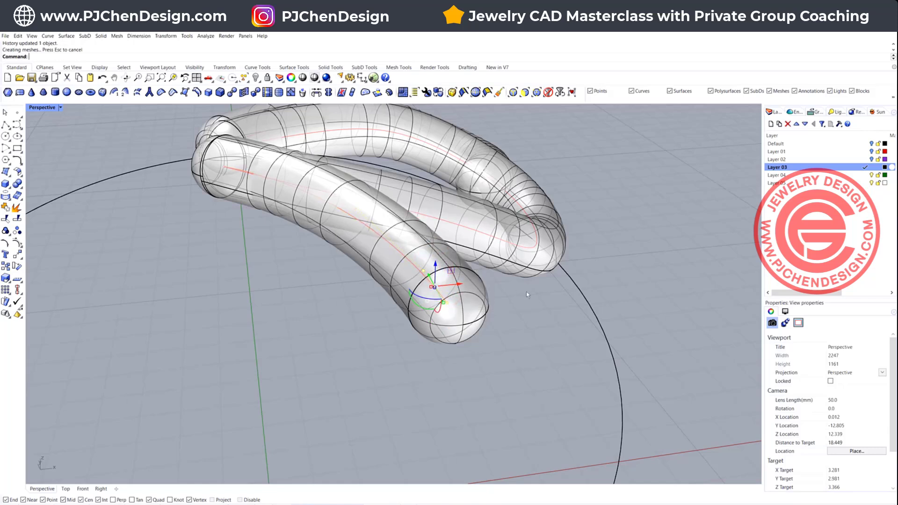
- Move the short lower petal curve and its pipe down together, accepting the break in the pipe's history
left_click(446, 301)
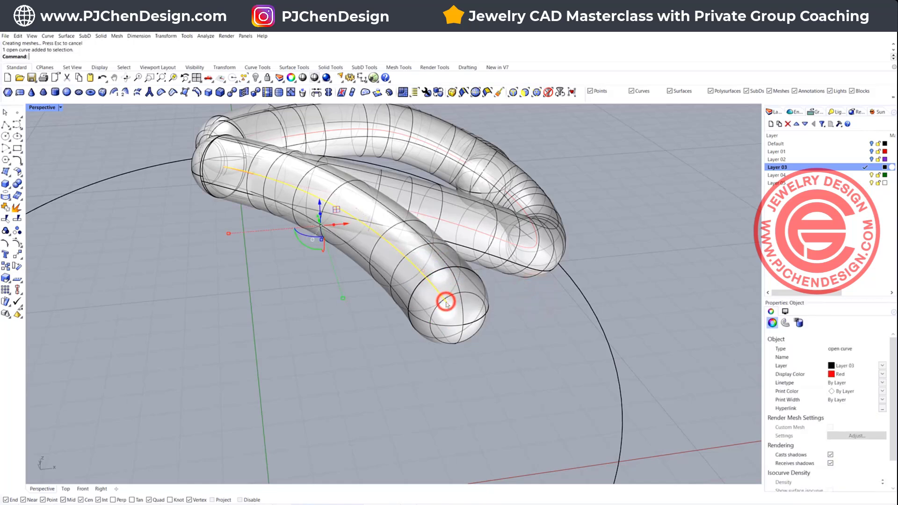
left_click(460, 295, "shift")
left_click_drag(319, 202, 325, 221)
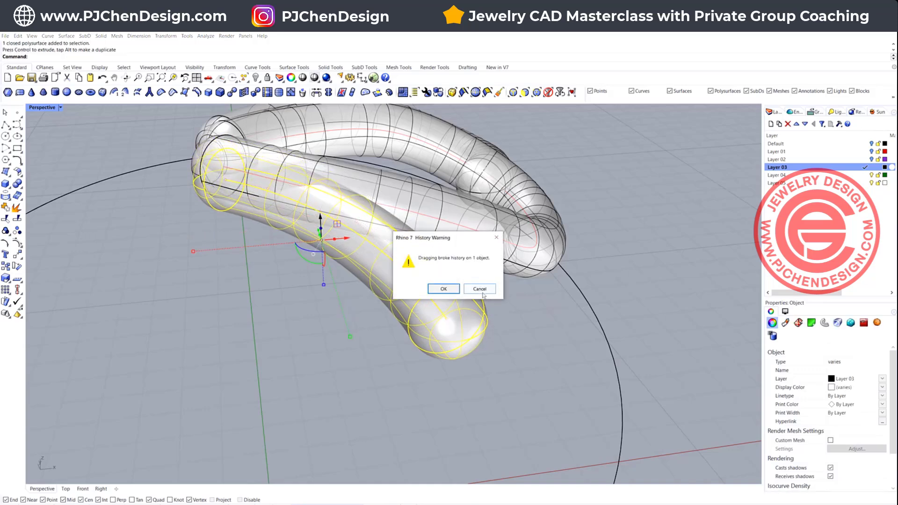
left_click(442, 288)
- Turn on the teardrop curve's control points and raise the points along its lower side near the short petal pipe
right_click_drag(441, 320, 421, 262)
left_click(419, 257)
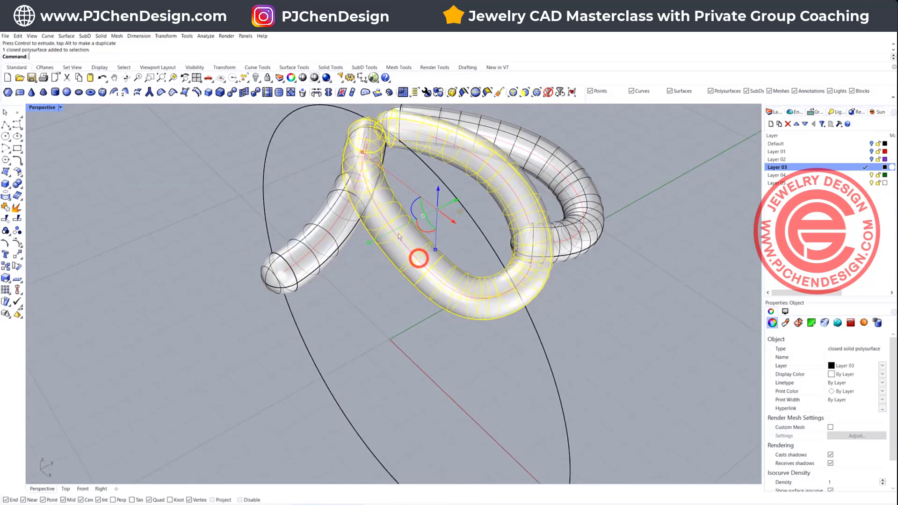
left_click(401, 241)
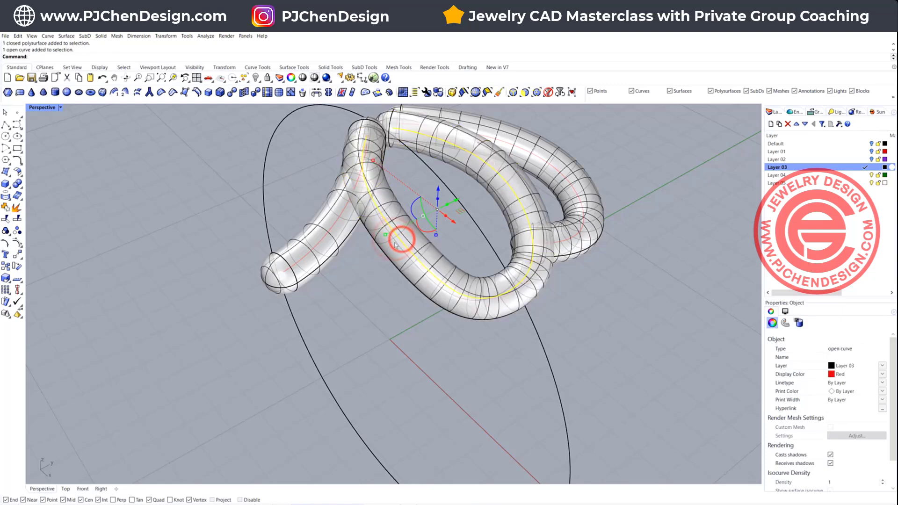
key("F10")
left_click(381, 219)
left_click_drag(380, 202, 381, 188)
left_click_drag(421, 270, 422, 250)
- Delete the pipe solids, keeping only the petal centre curves and the ring circle
right_click_drag(584, 279, 445, 213)
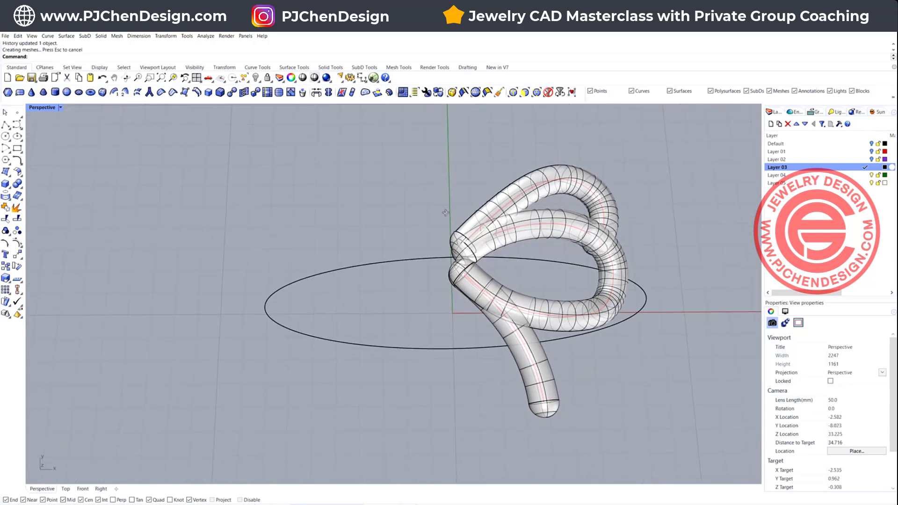
right_click_drag(503, 216, 374, 215, "shift")
scroll(368, 217, "up", 2)
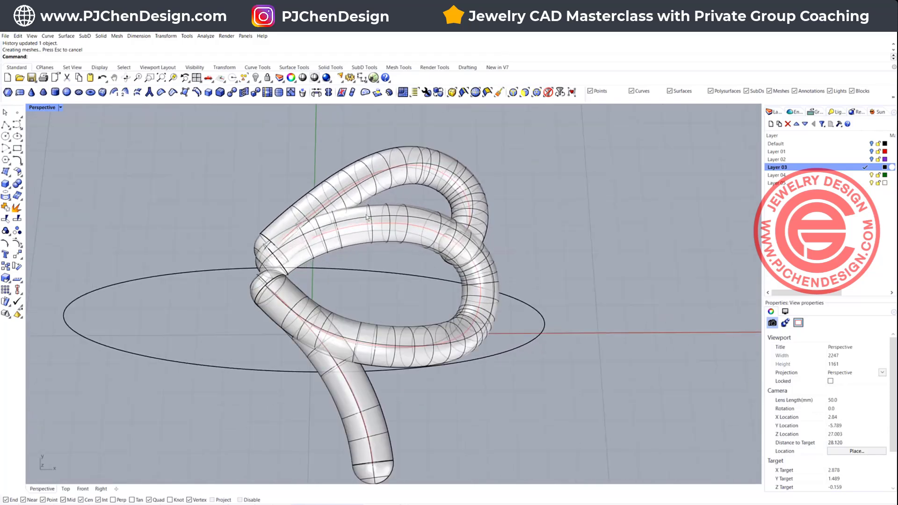
left_click(376, 196)
key("Delete")
left_click(334, 295)
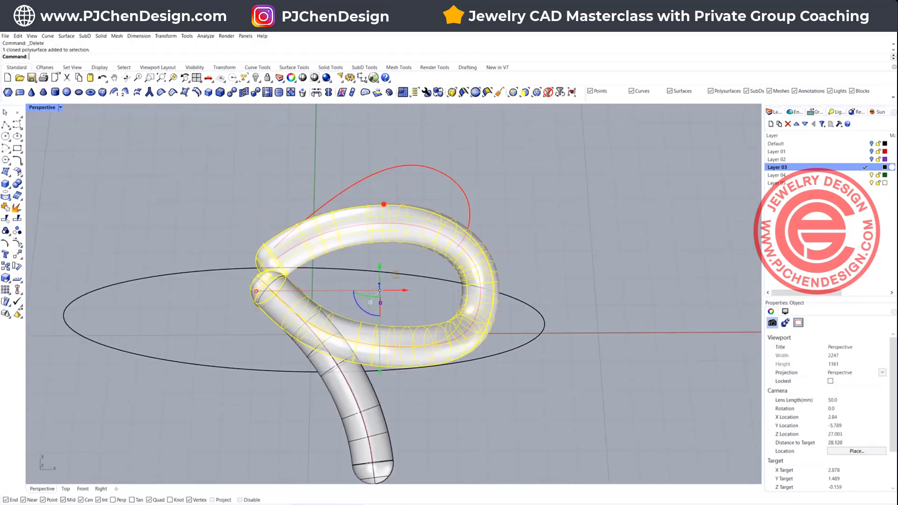
key("Delete")
right_click_drag(301, 251, 388, 180)
scroll(368, 205, "down", 6)
scroll(389, 139, "up", 6)
- Start a rounded rectangle above the petal curves in the Right view, sized as a square with a width of 1
left_click(389, 180)
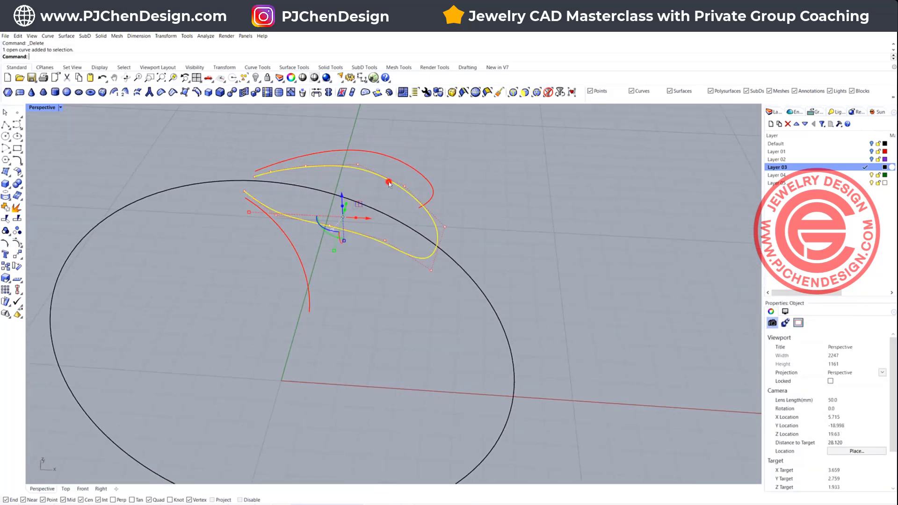
right_click_drag(310, 242, 380, 251)
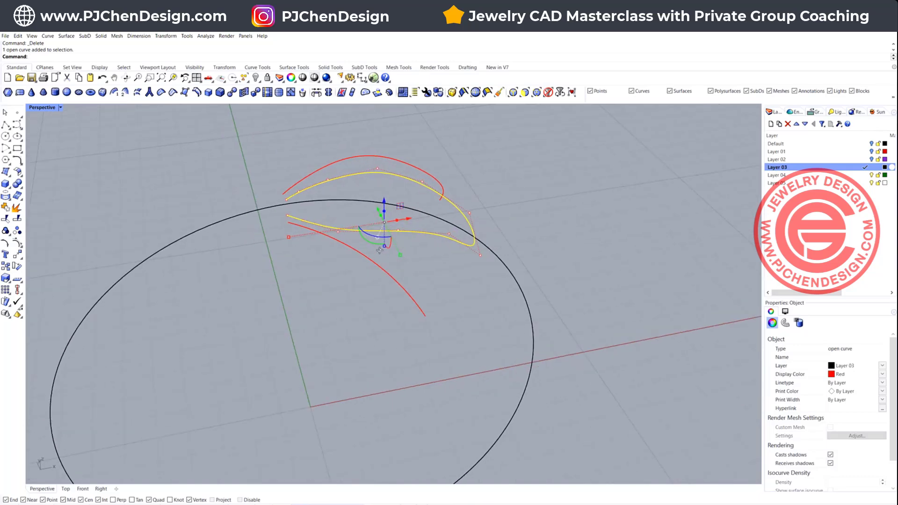
double_click(47, 109)
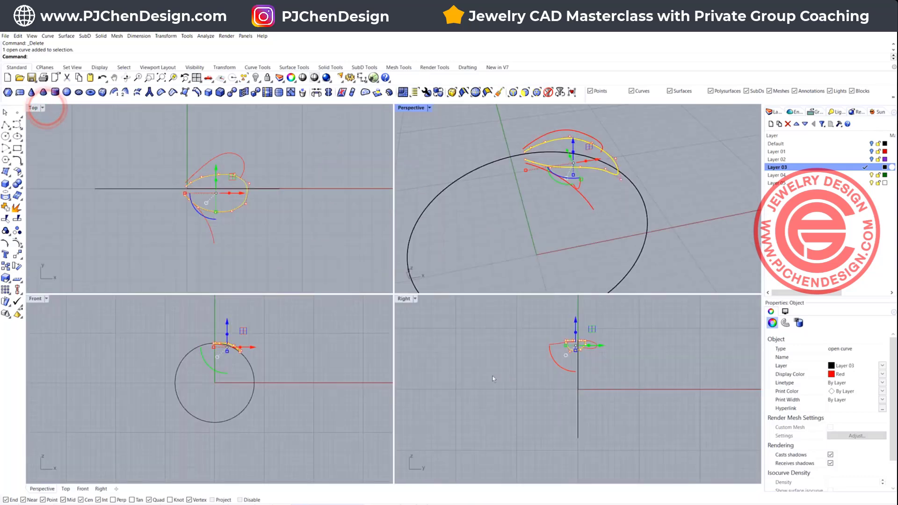
scroll(580, 330, "up", 6)
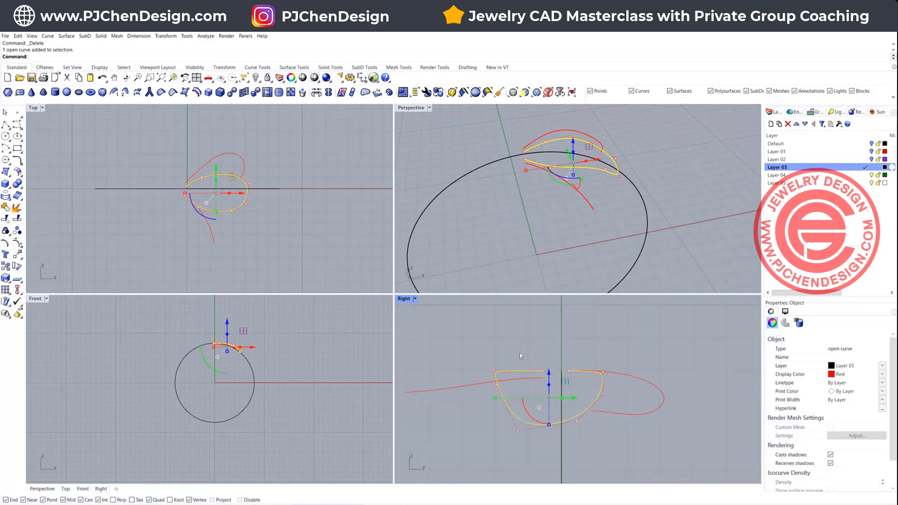
left_click(18, 149)
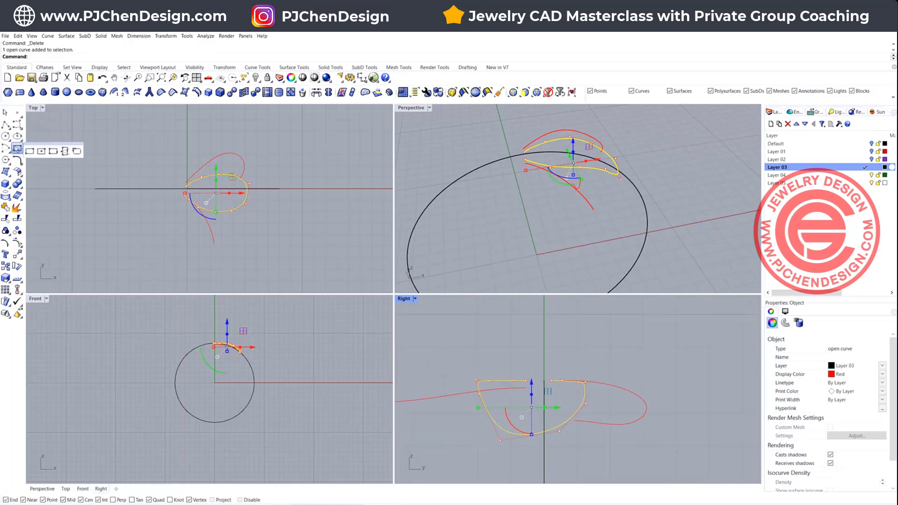
left_click(76, 151)
left_click(493, 321)
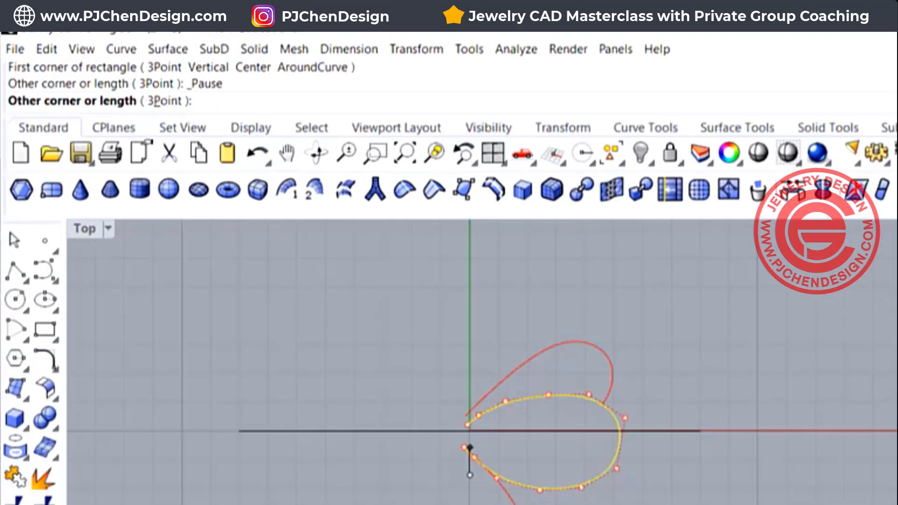
key("Return")
key("Return")
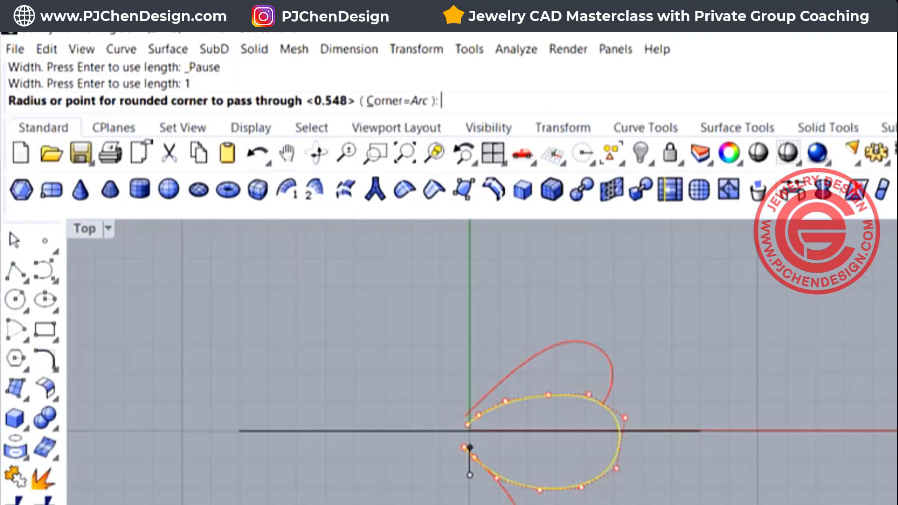
- Switch the square's corners from arc to conic and finish it with softly rounded corners
scroll(525, 333, "up", 3)
right_click_drag(525, 333, 535, 367)
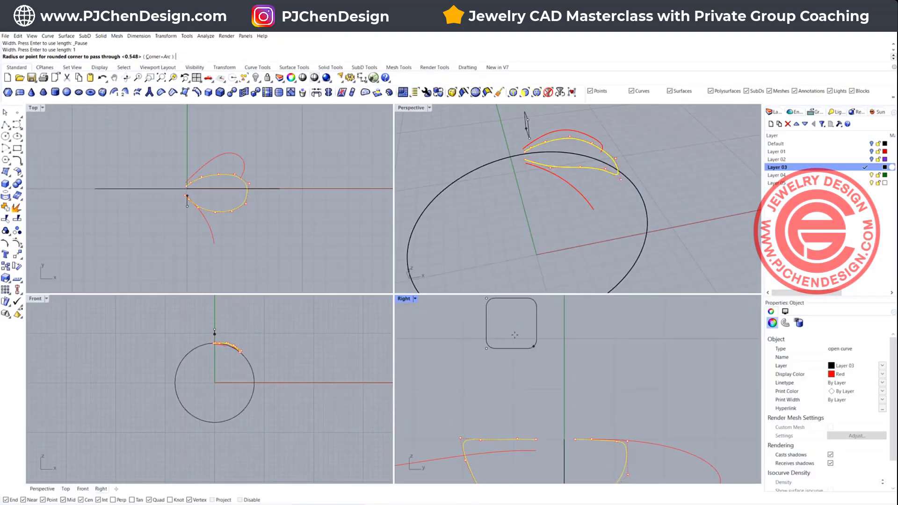
scroll(534, 344, "up", 2)
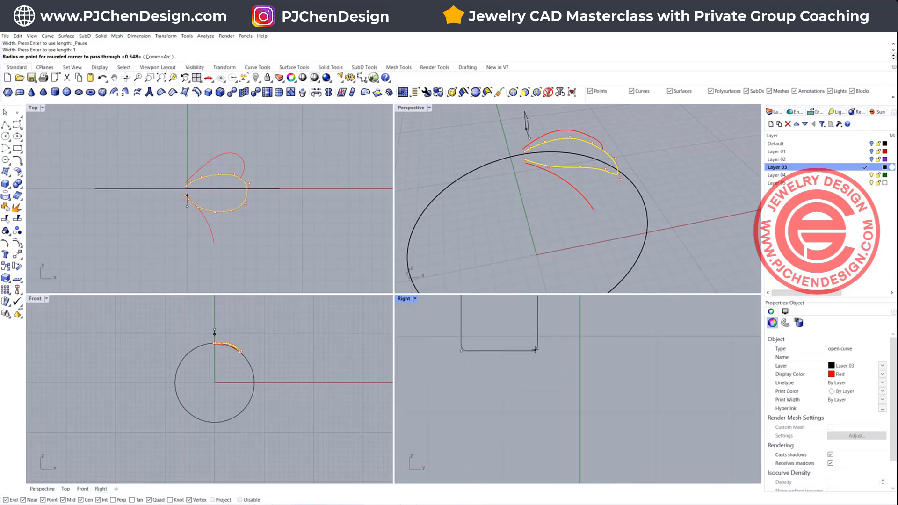
left_click(157, 57)
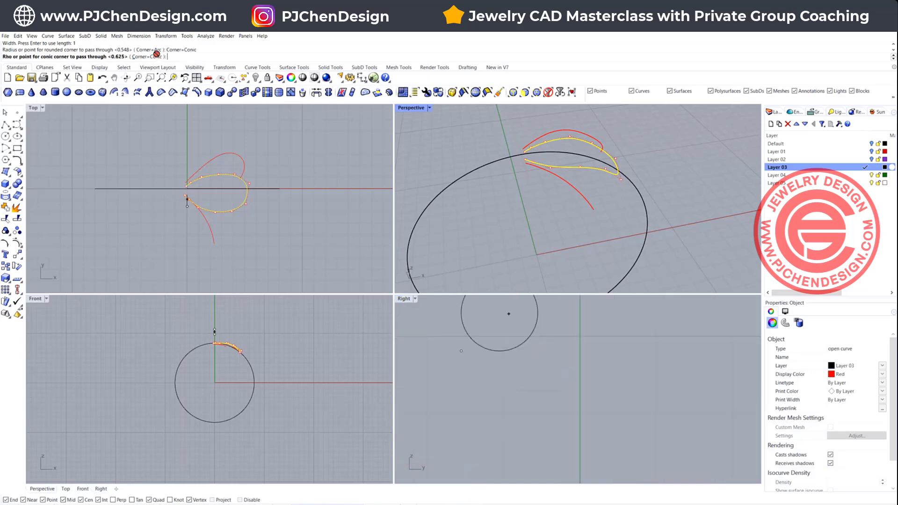
right_click_drag(575, 359, 573, 399)
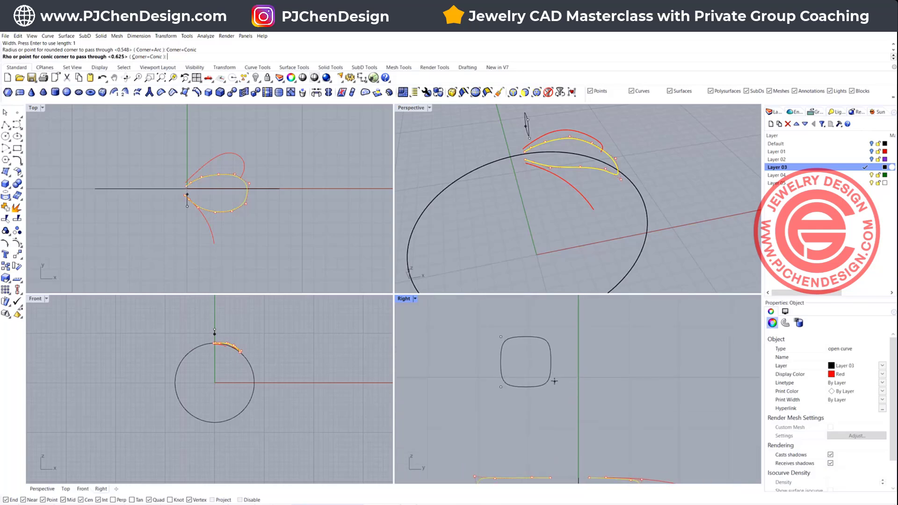
left_click(553, 378)
- Move the rounded square profile from its bottom midpoint onto the upper petal curve's starting end
scroll(580, 234, "down", 4)
right_click_drag(578, 262, 565, 222)
scroll(540, 158, "up", 3)
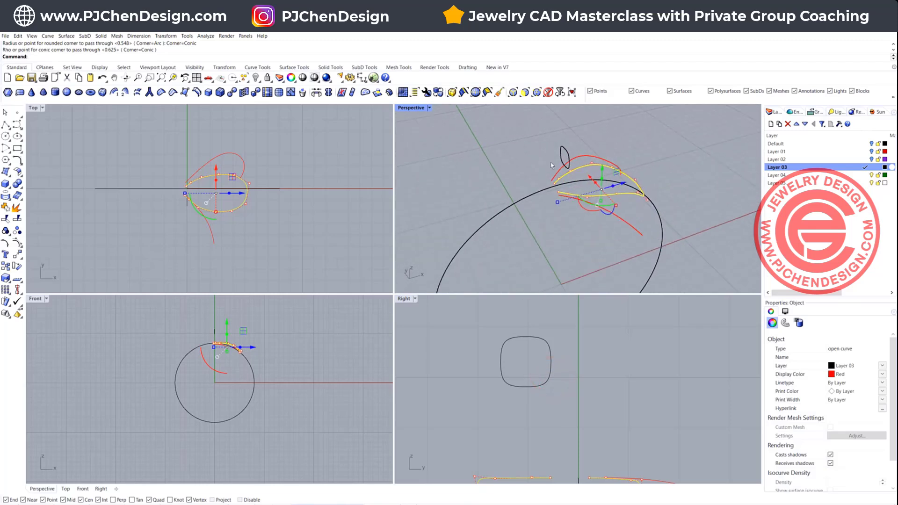
scroll(554, 172, "up", 2)
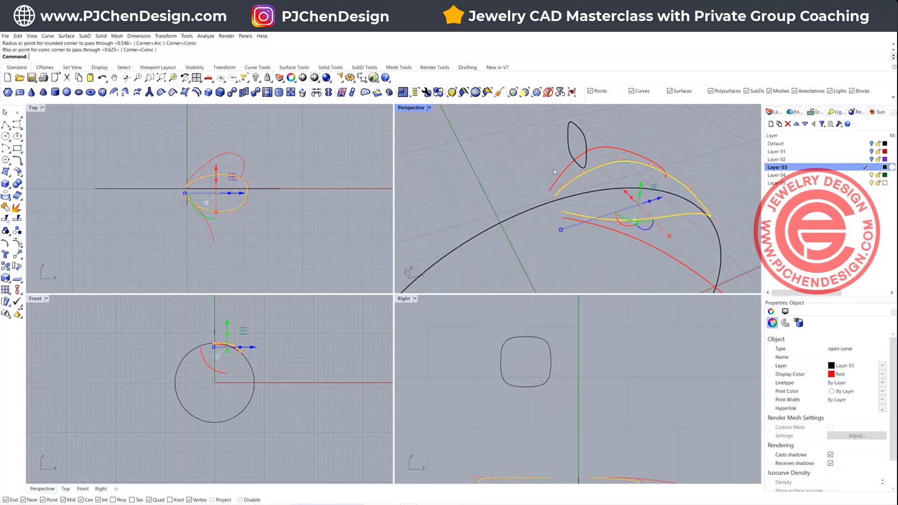
left_click(571, 154)
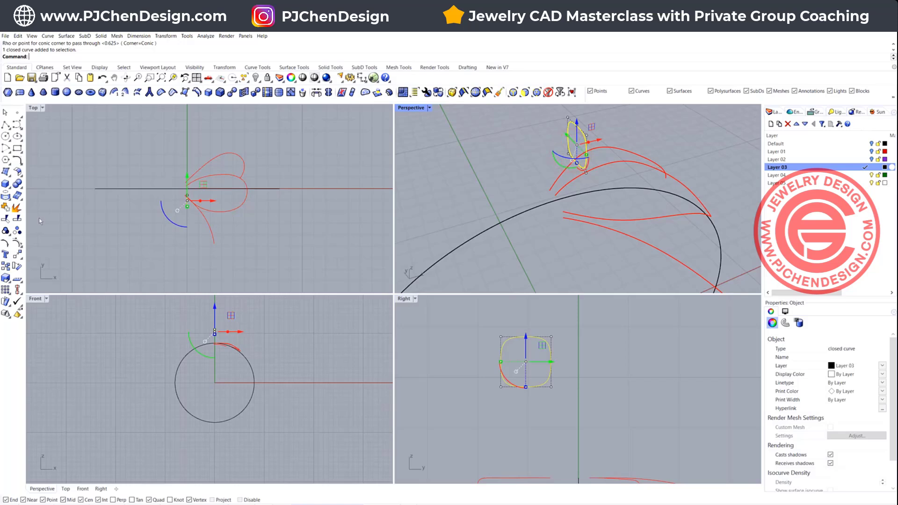
left_click(17, 254)
left_click(575, 163)
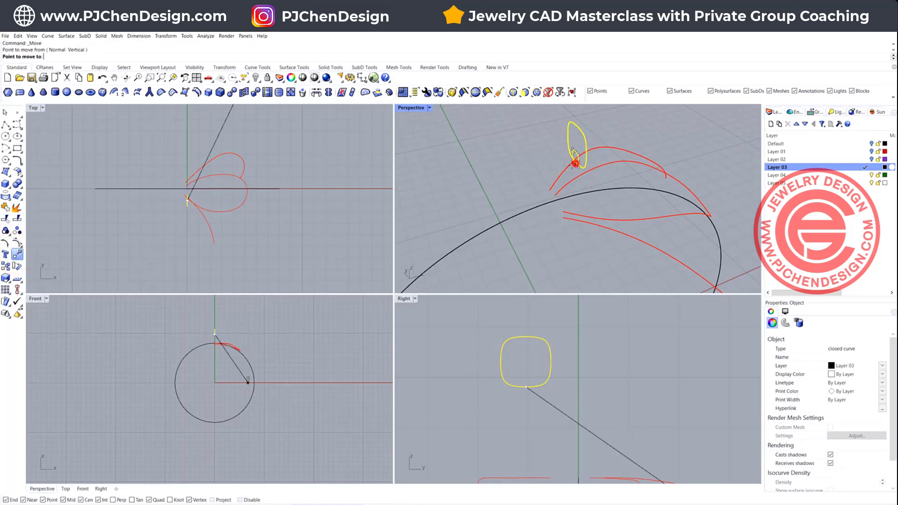
left_click(546, 187)
- Copy the rounded square profile onto the teardrop curve's upper end and the lower petal curve's starting end
scroll(555, 220, "up", 2)
right_click_drag(556, 220, 585, 222)
left_click(6, 266)
left_click(687, 184)
right_click_drag(686, 187, 535, 185)
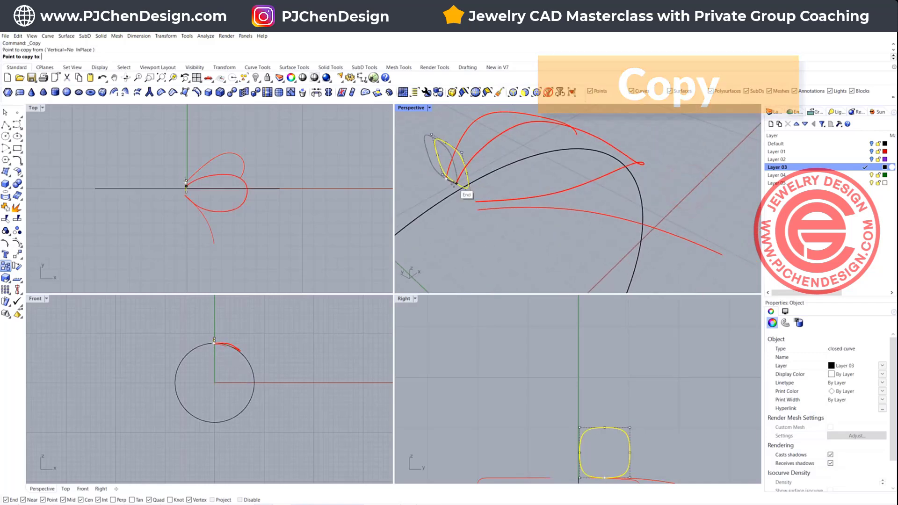
left_click(457, 184)
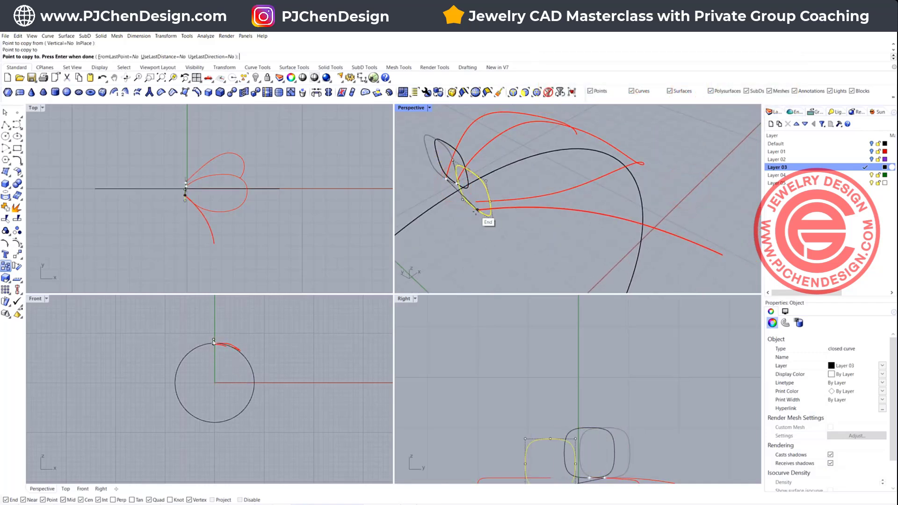
left_click(475, 212)
right_click(464, 236)
- In the Top view, rotate the upper petal curve's profile until it stands perpendicular to the curve
scroll(557, 204, "down", 5)
right_click_drag(557, 204, 683, 195)
left_click(683, 195)
scroll(521, 187, "up", 4)
right_click_drag(522, 187, 533, 202)
scroll(193, 183, "up", 11)
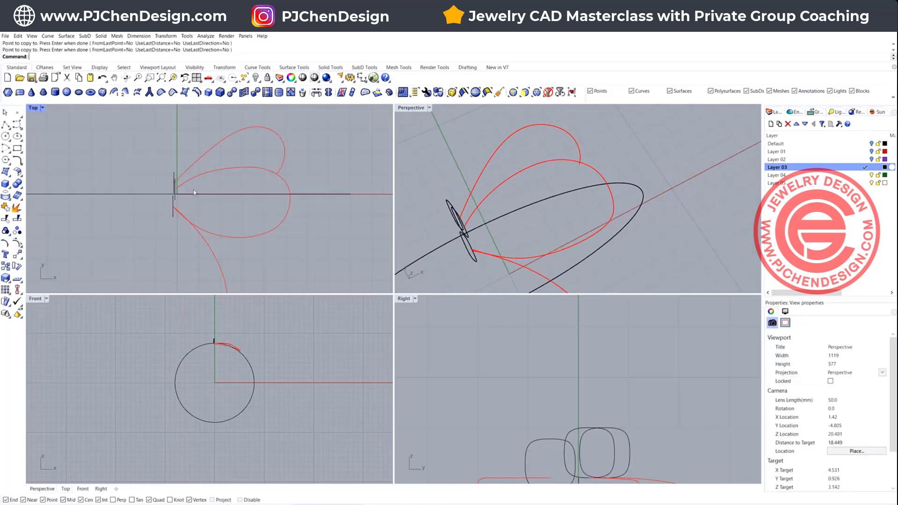
scroll(181, 182, "up", 3)
scroll(215, 184, "up", 2)
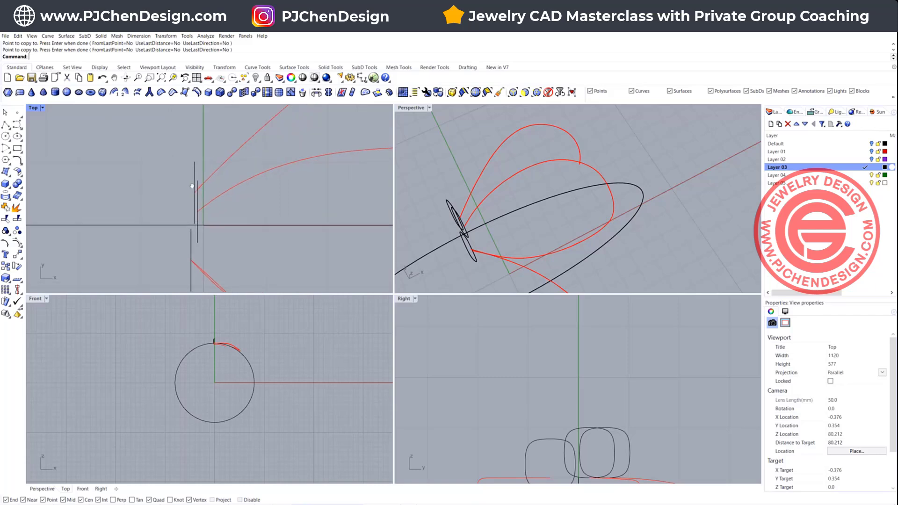
double_click(33, 108)
scroll(323, 216, "down", 2)
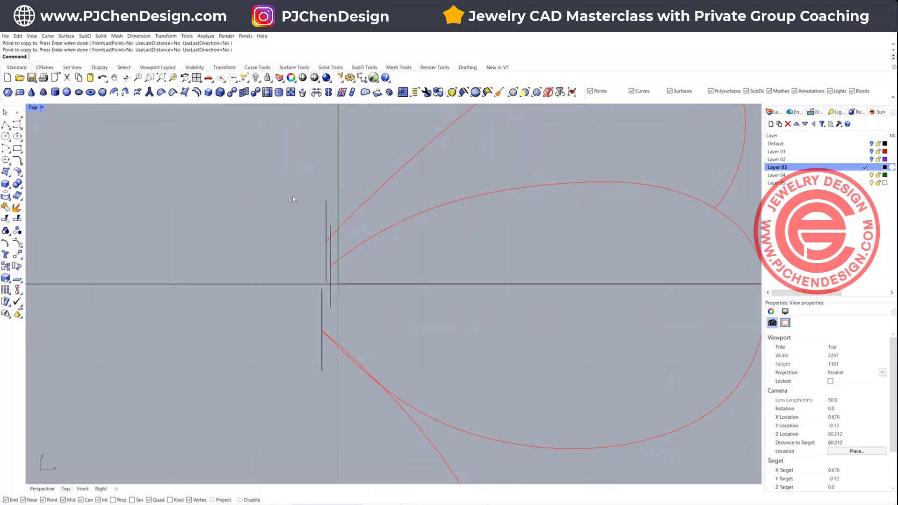
scroll(327, 224, "up", 1)
left_click(322, 218)
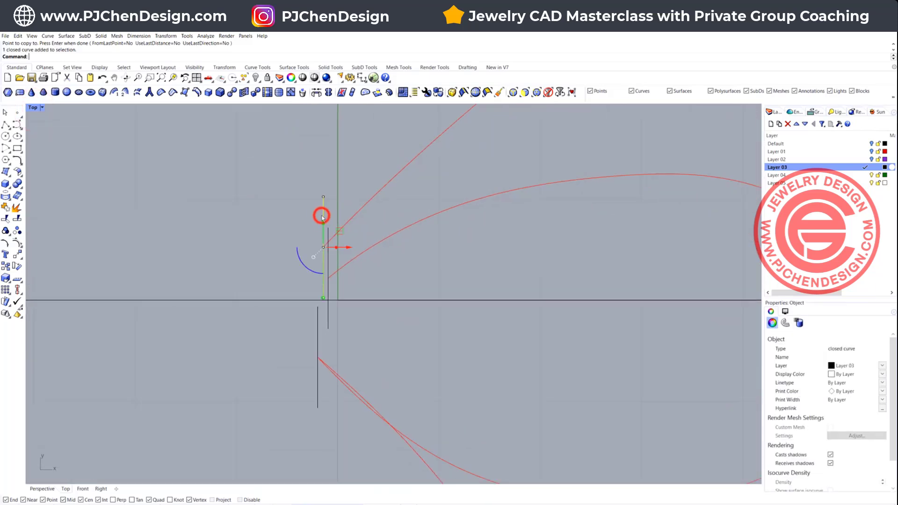
left_click_drag(303, 265, 313, 276)
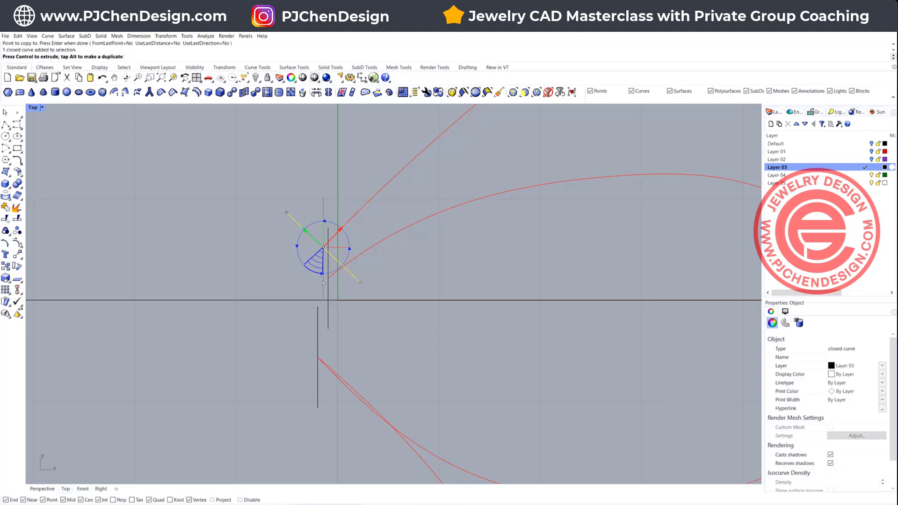
key("Return")
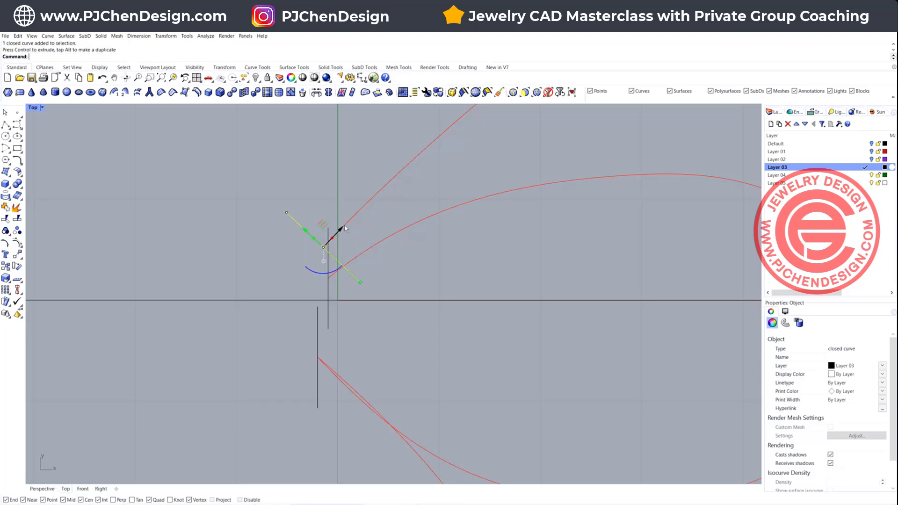
- Rotate the rounded square profile at the teardrop curve's upper end until it stands perpendicular to that curve
left_click(429, 146)
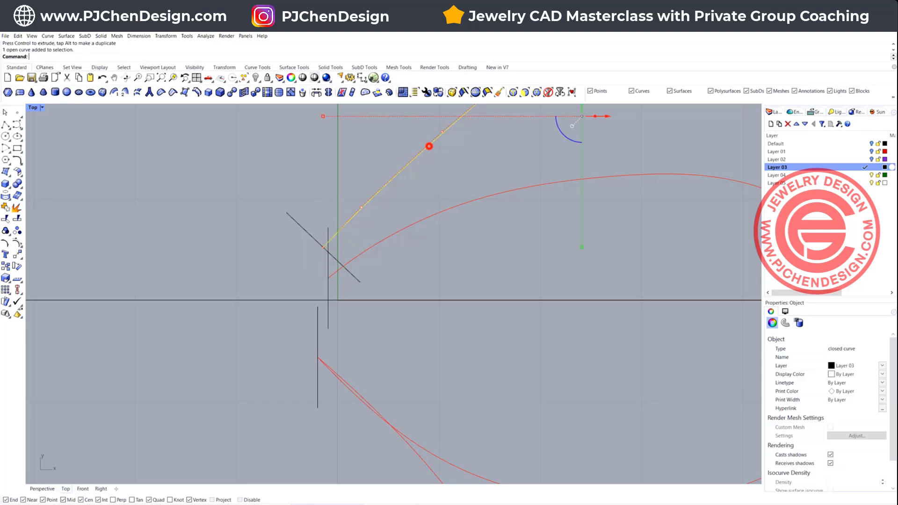
left_click(365, 250)
left_click(327, 313)
left_click_drag(319, 304, 333, 314)
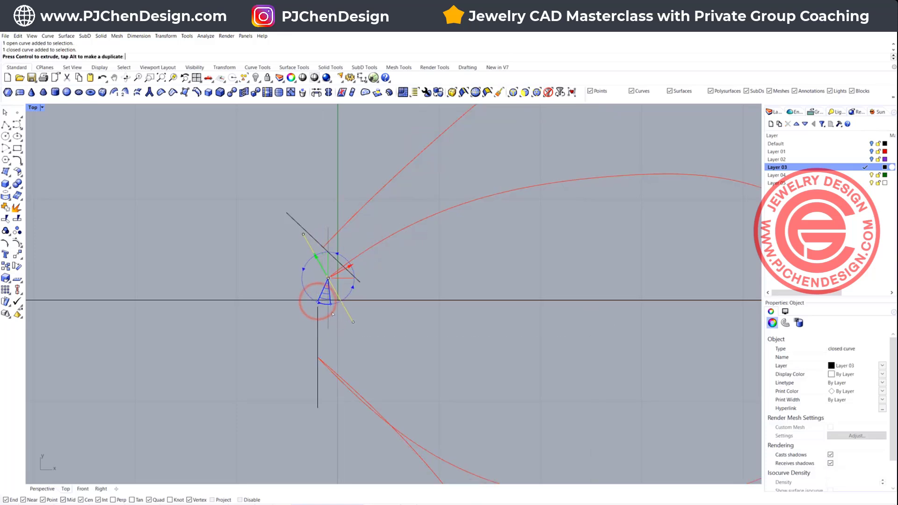
left_click(355, 364)
- Rotate the rounded square profile at the lower petal curve's starting end until it stands perpendicular to that curve
left_click(316, 337)
left_click_drag(314, 382, 298, 376)
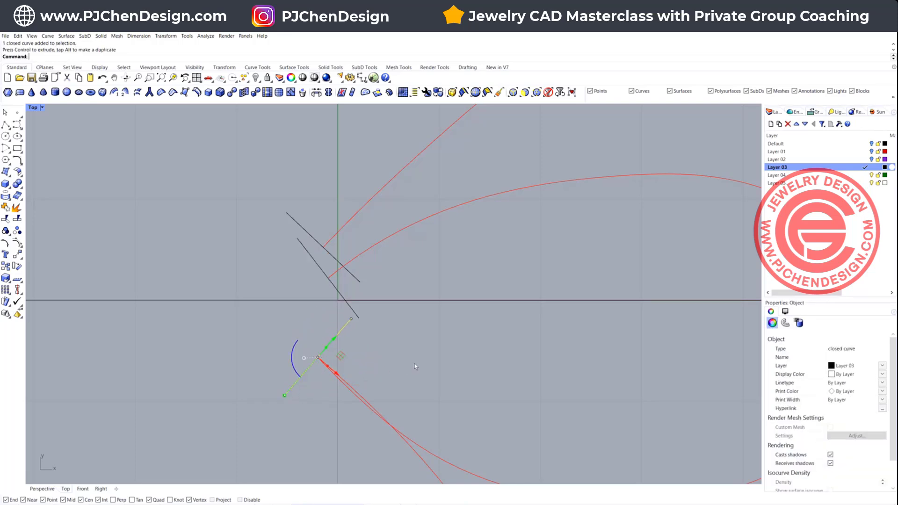
left_click(426, 359)
scroll(226, 165, "down", 3)
- In the Perspective view, sweep the rounded square profile along the upper petal curve with Sweep 1 Rail, using the Freeform frame style
double_click(33, 108)
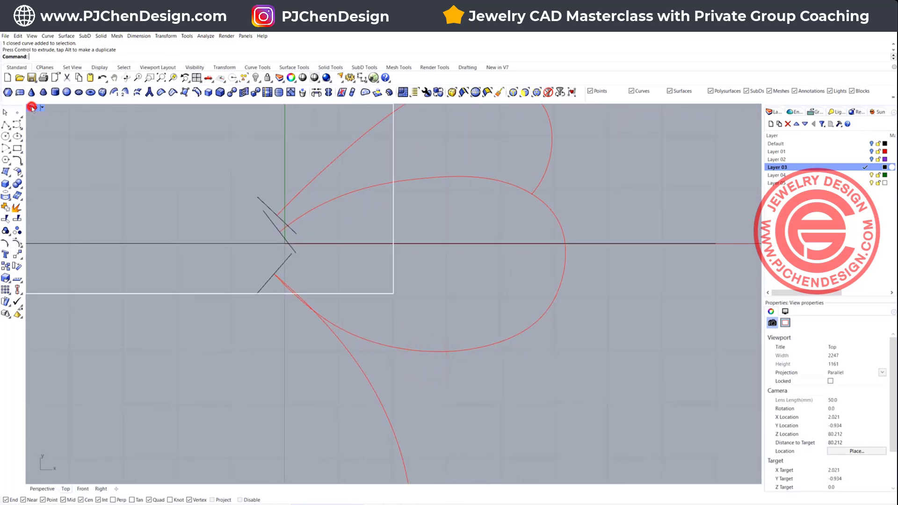
left_click(403, 108)
double_click(403, 108)
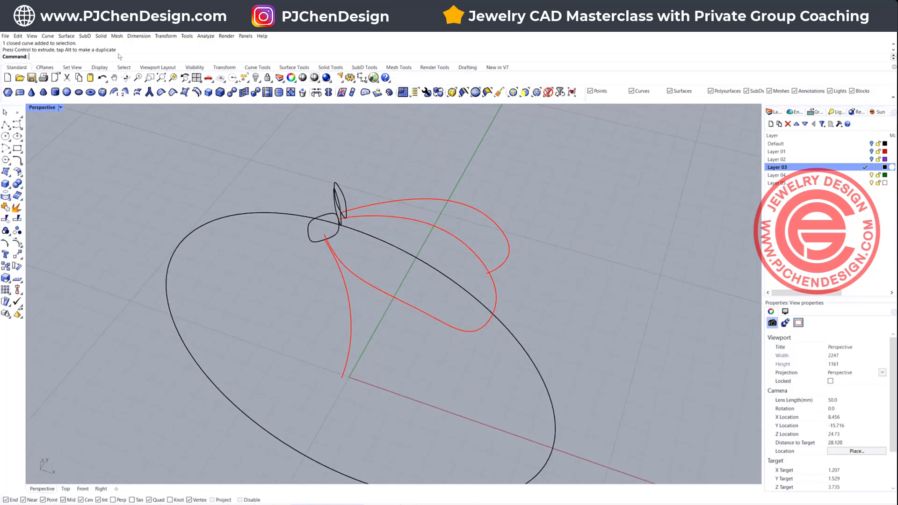
left_click(66, 37)
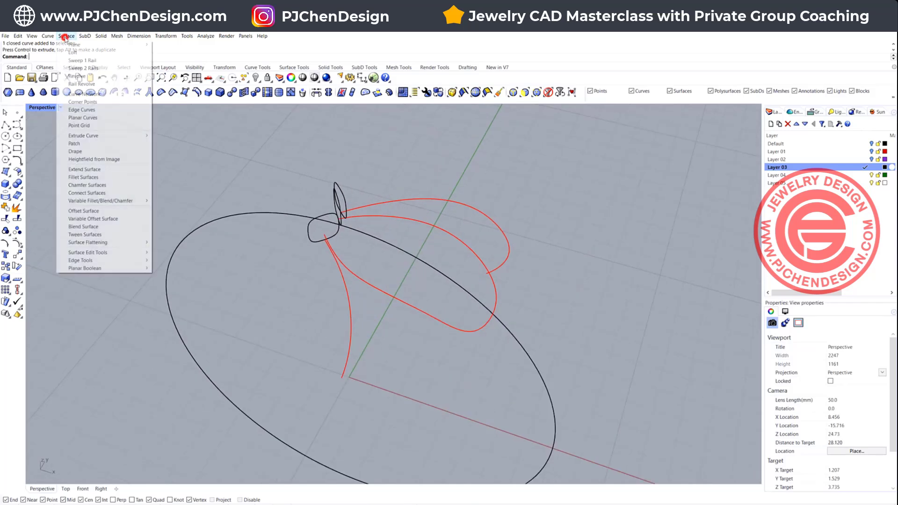
left_click(79, 60)
left_click(357, 208)
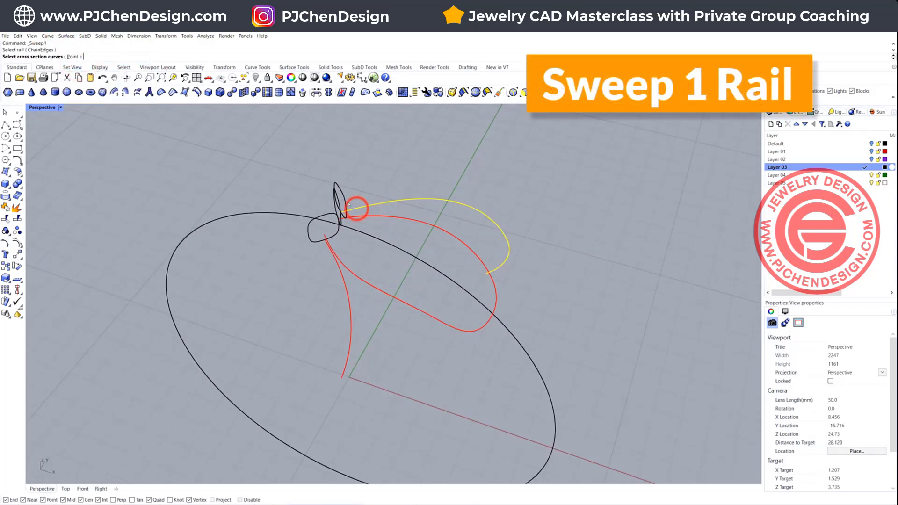
key("Return")
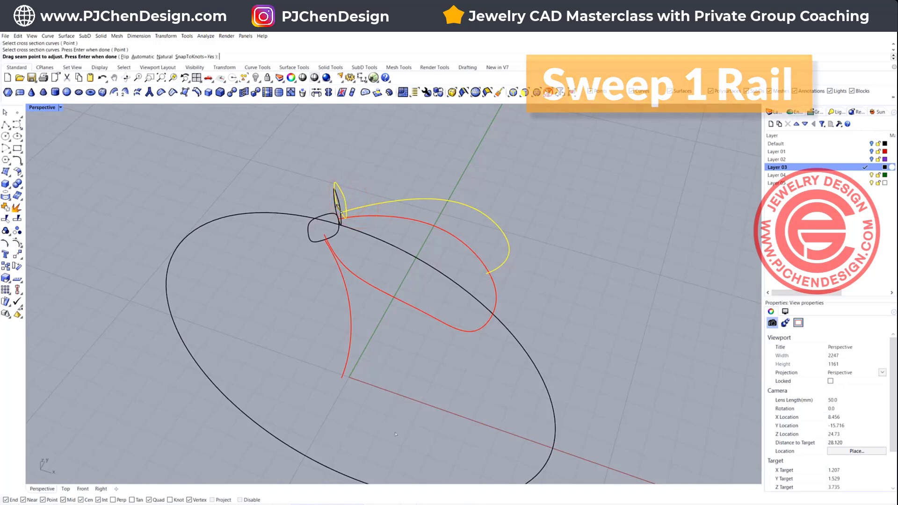
key("Return")
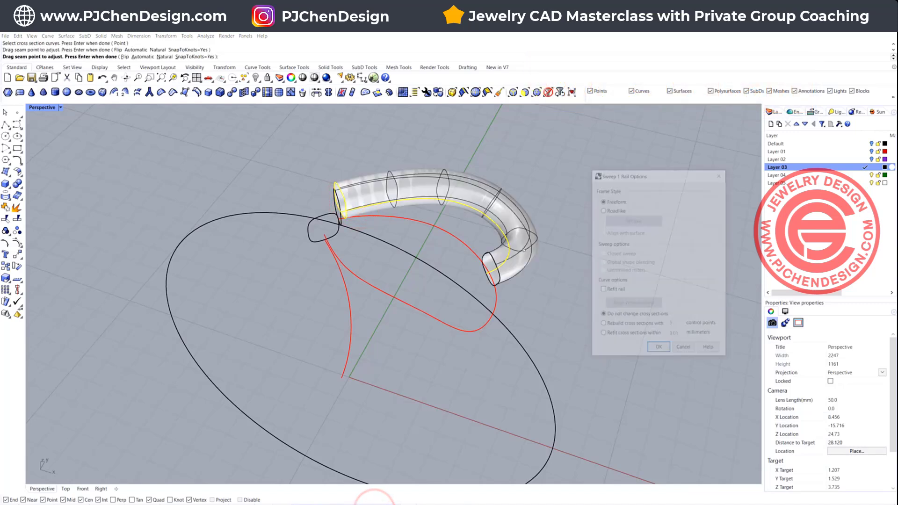
left_click(660, 351)
- Sweep the teardrop curve's rounded square profile along the teardrop curve with Sweep 1 Rail
right_click_drag(660, 370, 422, 234)
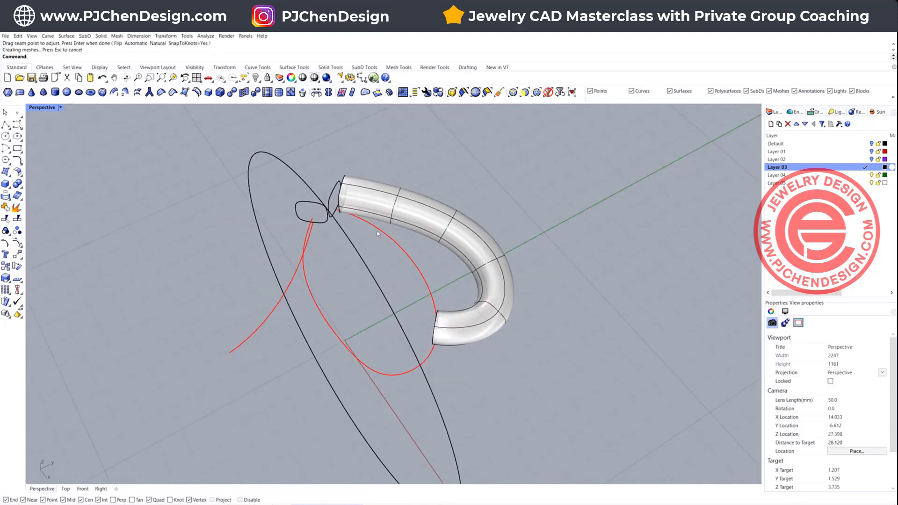
left_click(376, 232)
scroll(330, 206, "up", 2)
left_click(336, 200)
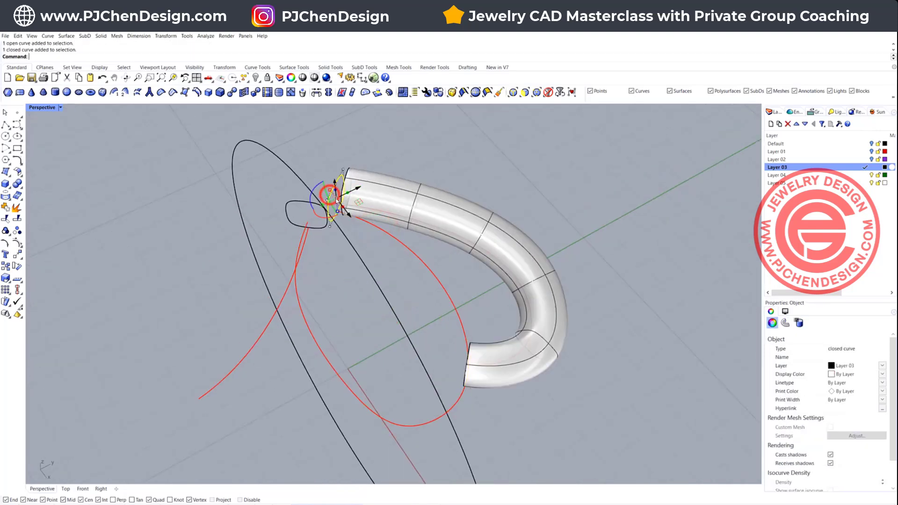
left_click(361, 235)
left_click(68, 37)
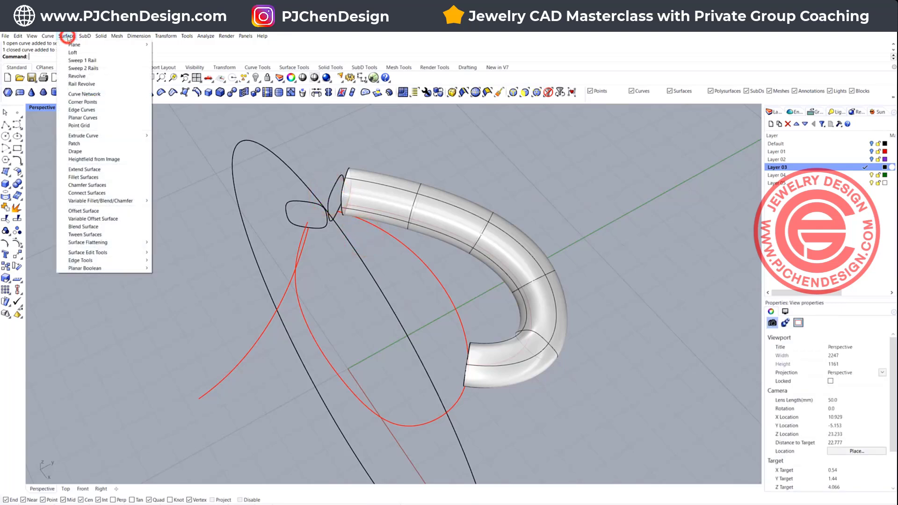
left_click(79, 60)
left_click(387, 237)
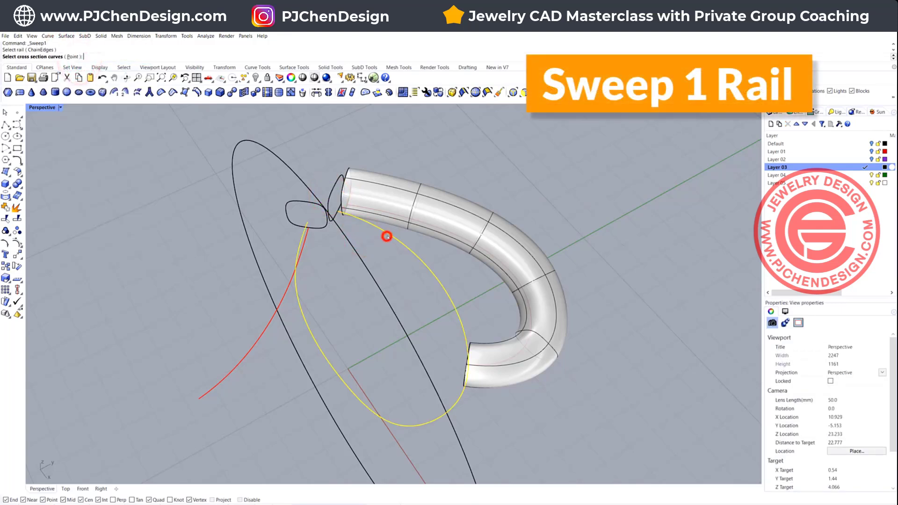
left_click(331, 194)
key("Return")
key("Return")
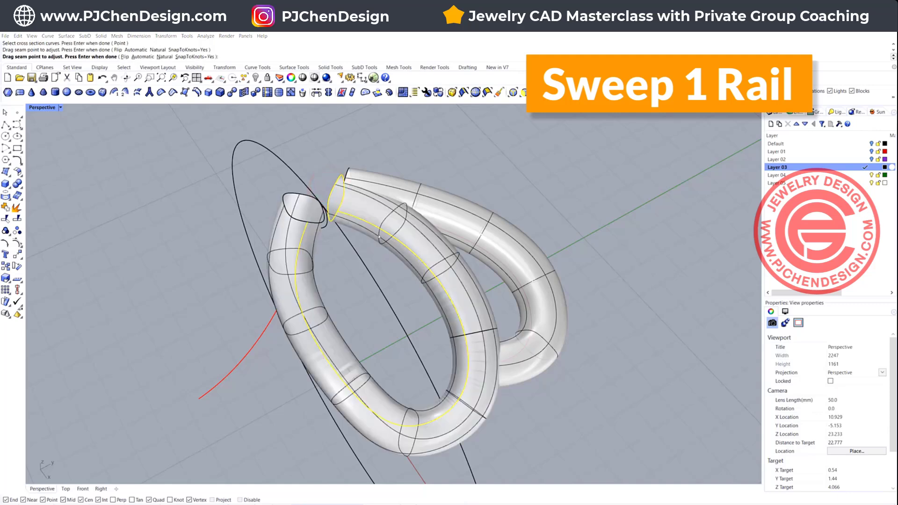
key("Return")
- Repeat Sweep 1 Rail for the lower petal curve, using the rounded square profile at its starting end
right_click_drag(437, 335, 502, 291)
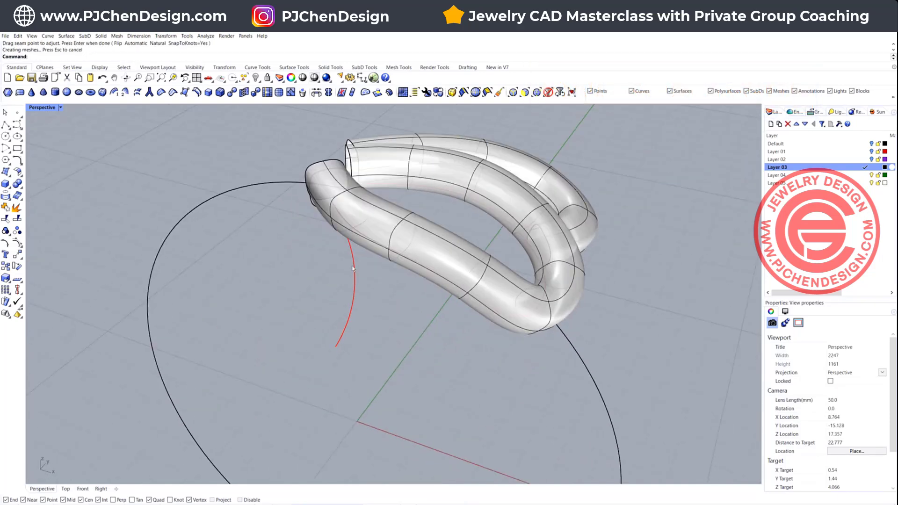
left_click(353, 268)
key("Return")
left_click(328, 169)
key("Return")
key("Return")
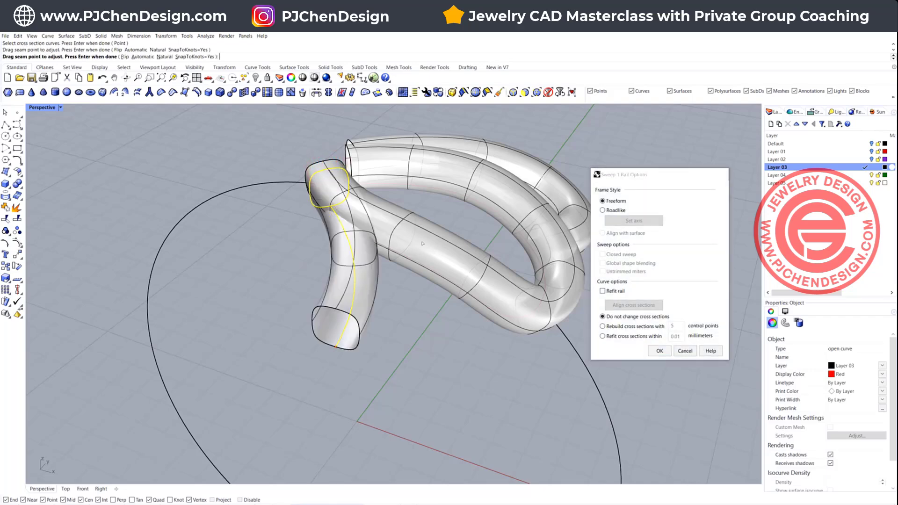
key("Return")
- Turn on the control points of the teardrop curve
scroll(385, 150, "down", 5)
right_click_drag(407, 224, 349, 226)
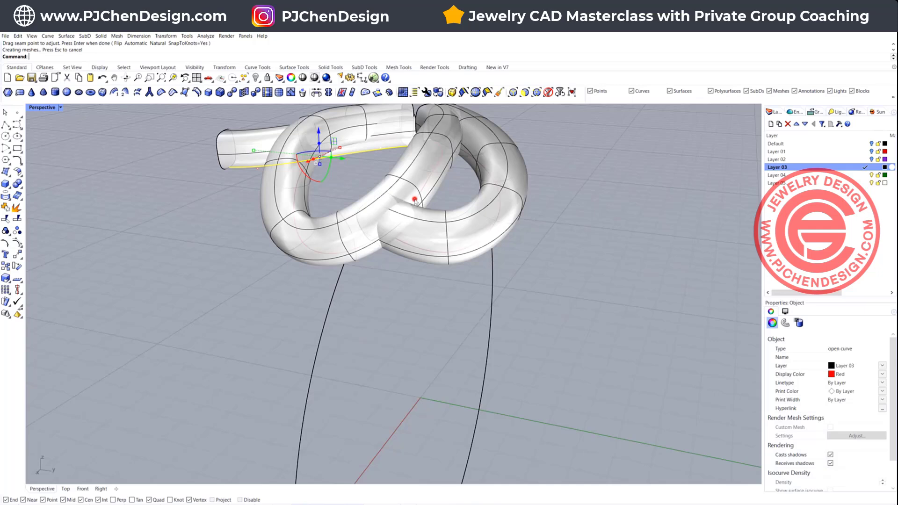
left_click(415, 201)
left_click(433, 220)
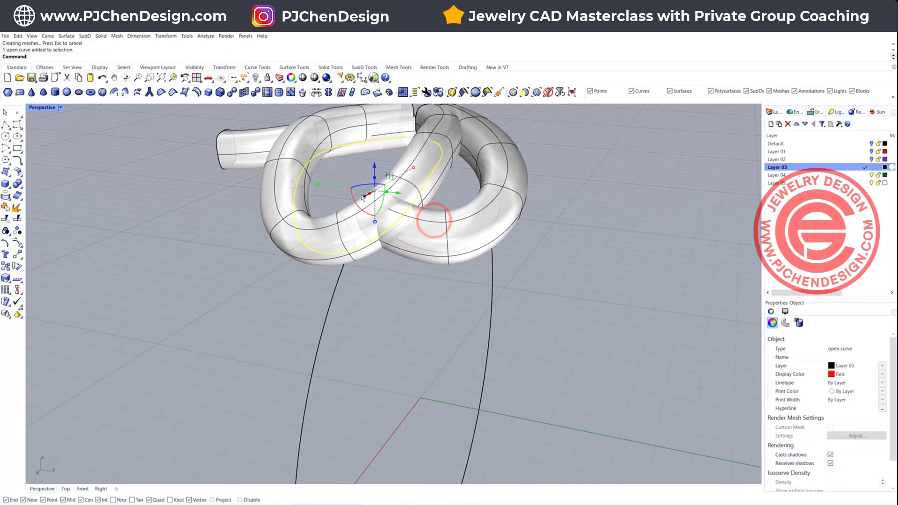
left_click(19, 244)
- Try raising the teardrop curve's control point near the crossing with the upper petal tube, and undo the move
left_click_drag(400, 213, 419, 224)
left_click_drag(412, 186, 414, 180)
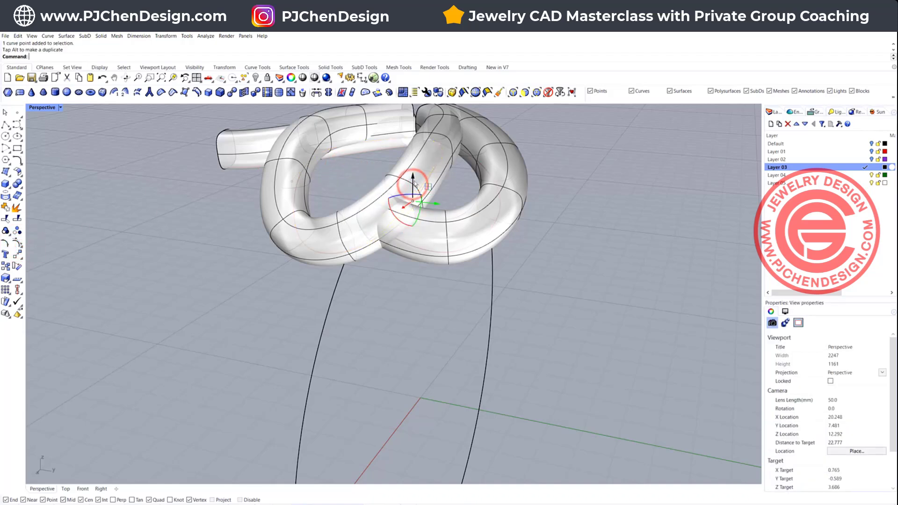
left_click(401, 284)
scroll(401, 285, "down", 4)
right_click_drag(400, 284, 446, 289)
key("ctrl+z")
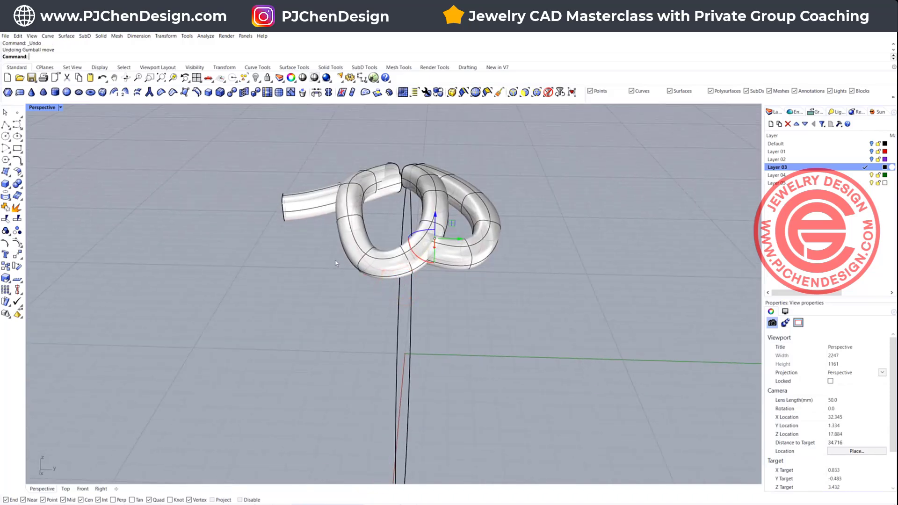
- Delete the teardrop tube and recreate it with Sweep 1 Rail from the teardrop curve and its rounded square profile
left_click(363, 223)
key("Delete")
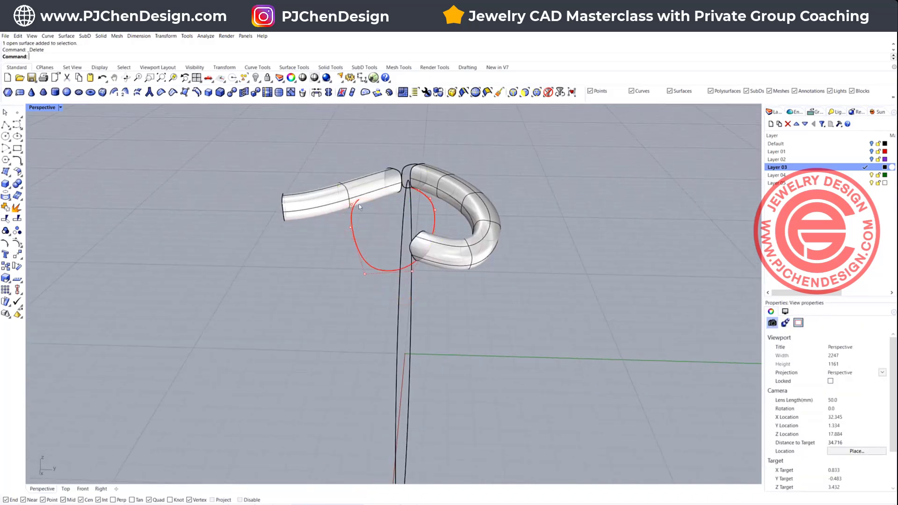
left_click(67, 36)
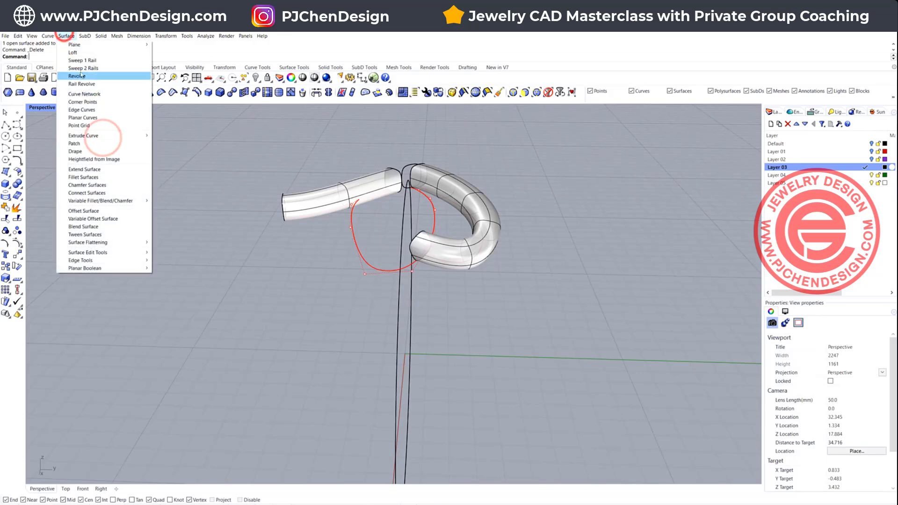
left_click(89, 58)
left_click(430, 203)
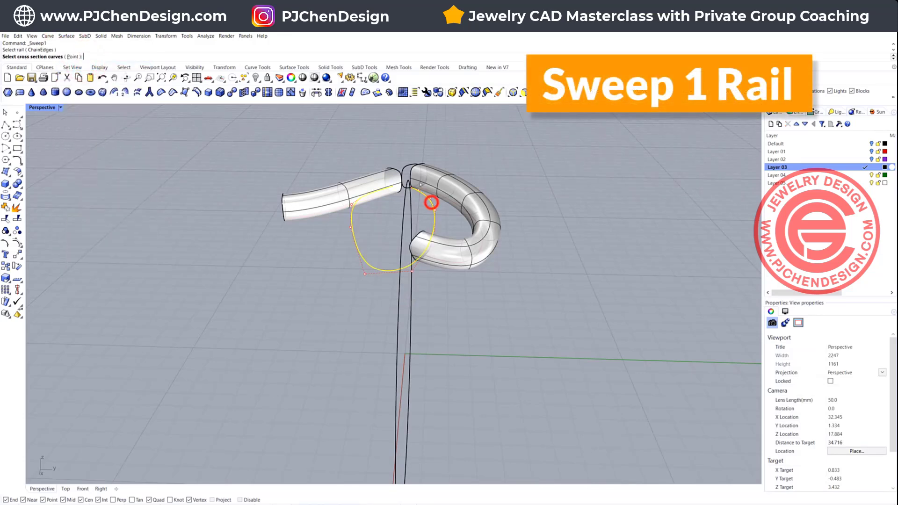
left_click(408, 161)
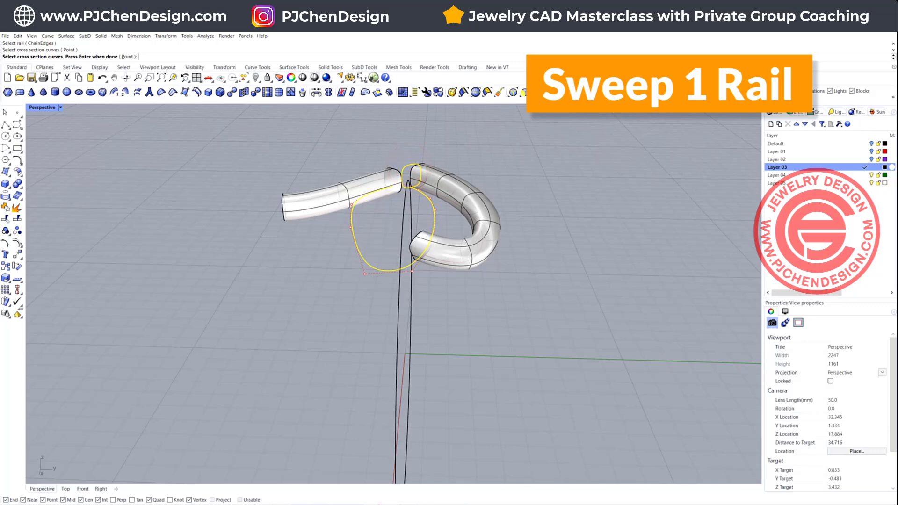
key("Return")
key("Return")
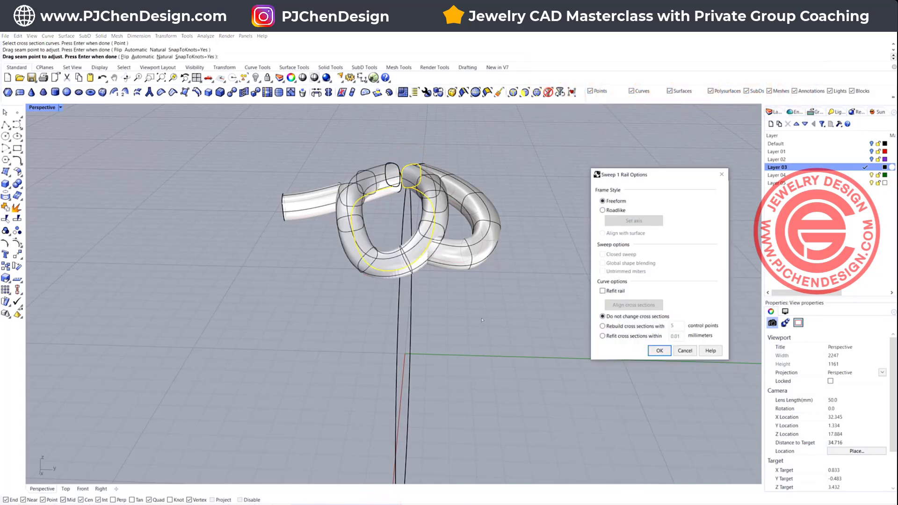
left_click(659, 350)
- Move the teardrop curve's control point slightly upward where its tube crosses the upper petal tube
scroll(440, 235, "up", 4)
right_click_drag(481, 240, 436, 250)
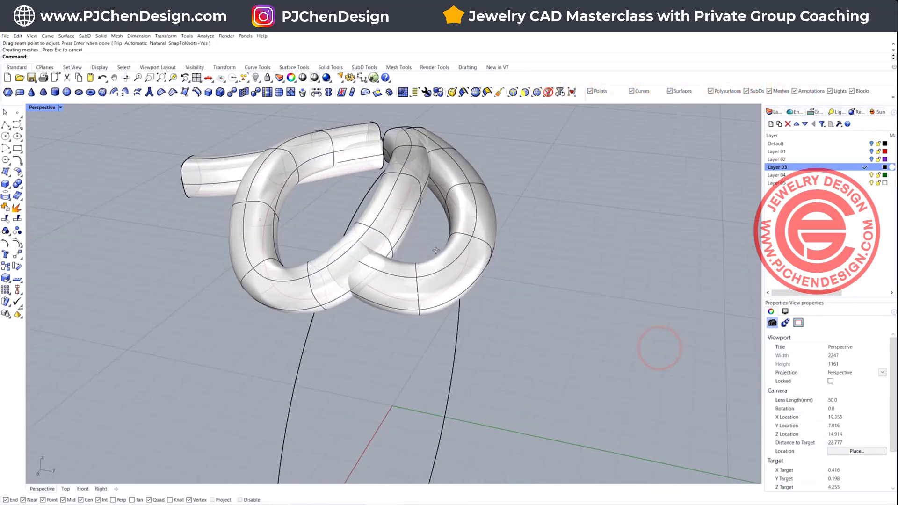
left_click_drag(306, 214, 405, 267)
left_click_drag(381, 232, 382, 229)
right_click_drag(319, 253, 562, 276)
right_click_drag(654, 277, 537, 243)
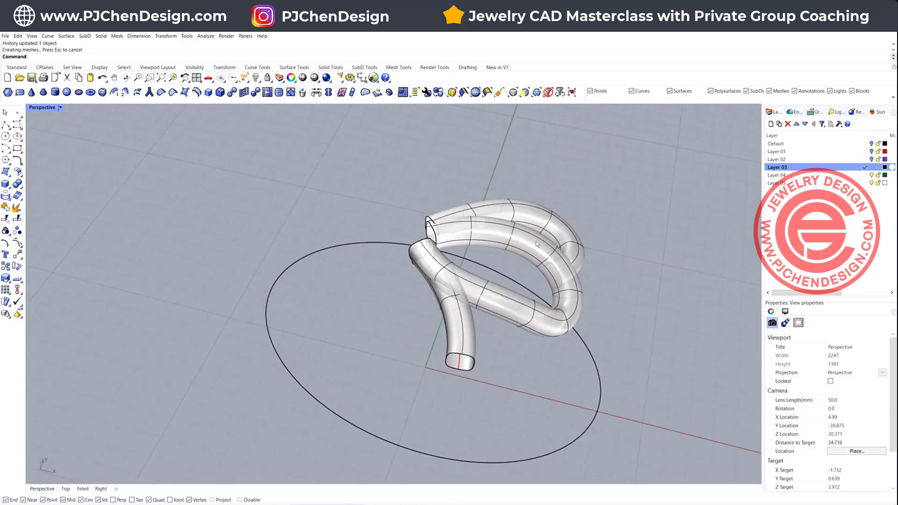
- Cap the open ends of all three swept petal tubes and accept the history break
left_click(511, 209)
left_click(537, 248, "shift")
left_click(466, 337, "shift")
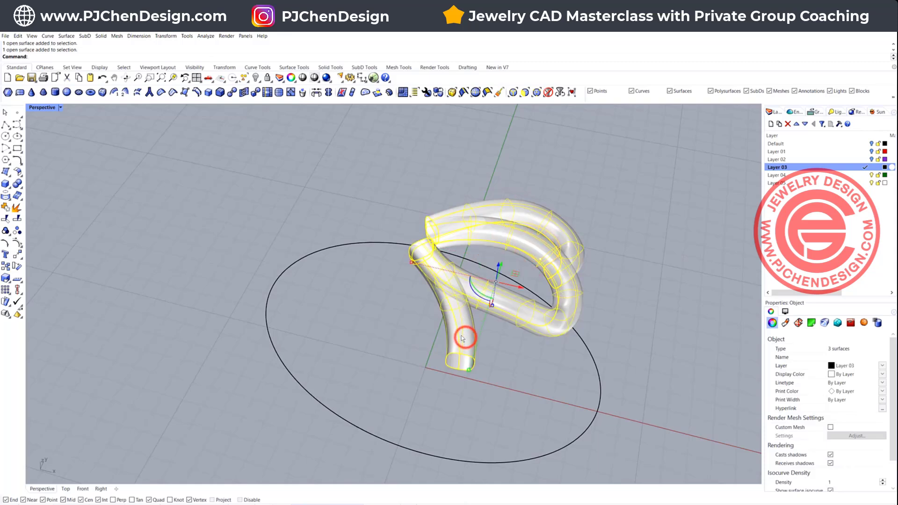
key("Return")
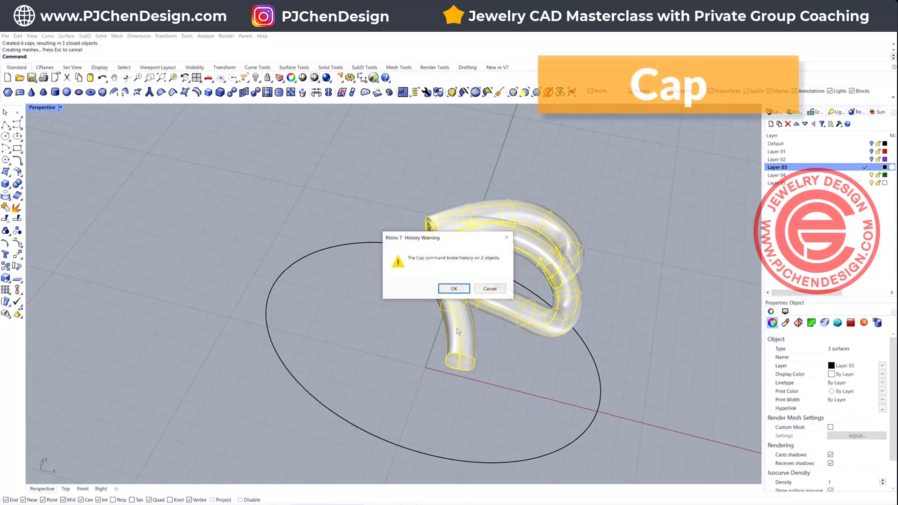
left_click(455, 290)
left_click(563, 391)
- Try filleting the end edge of the capped lower tube with a 0.2 radius, and undo the fillet
right_click_drag(447, 351, 427, 266)
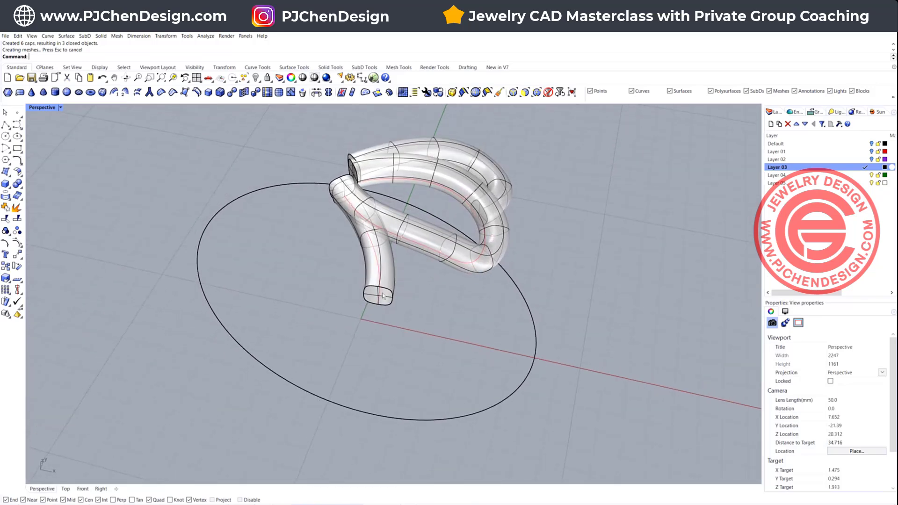
scroll(383, 297, "up", 5)
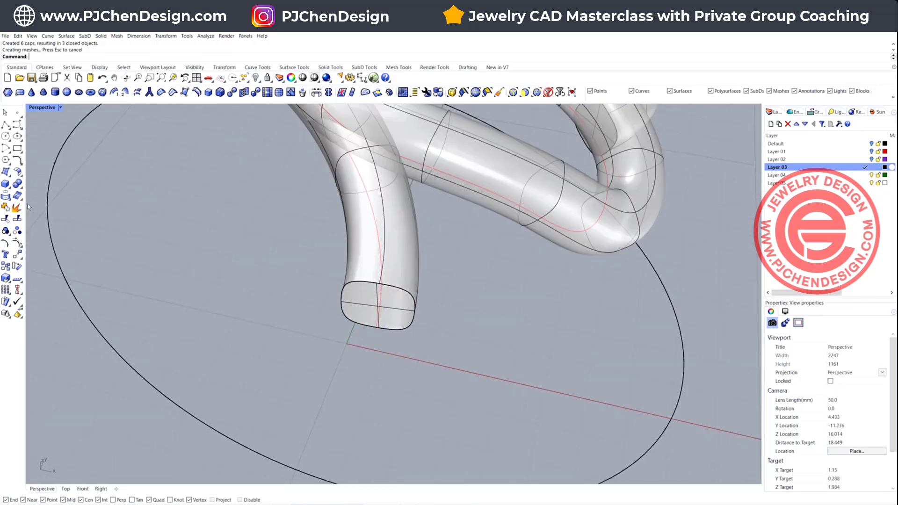
left_click(19, 186)
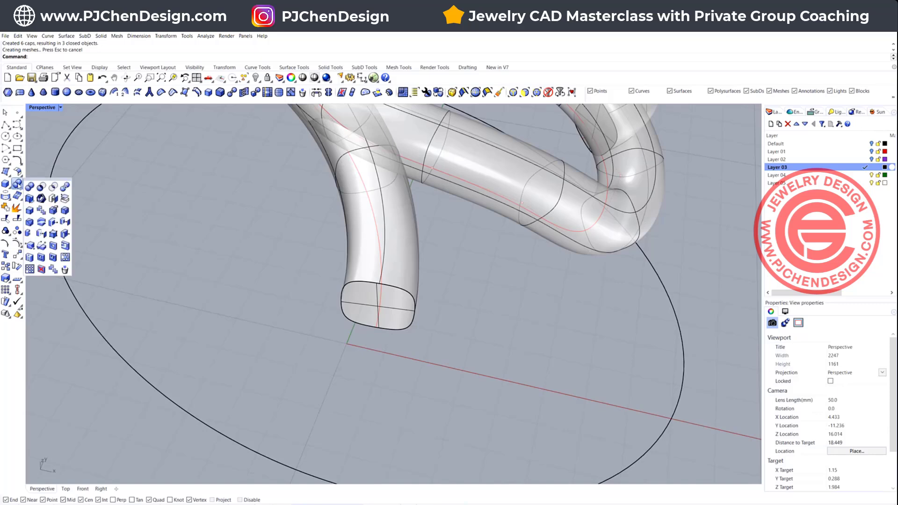
left_click(66, 209)
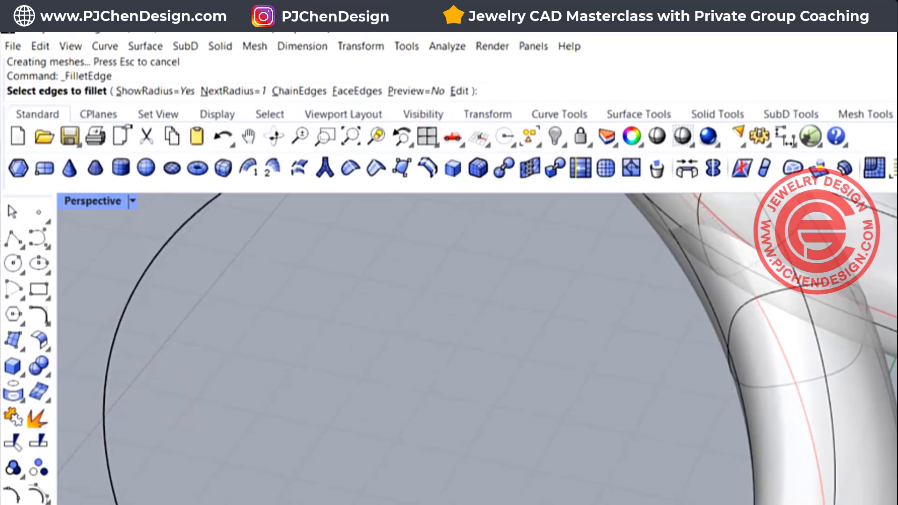
type("0.2")
key("Return")
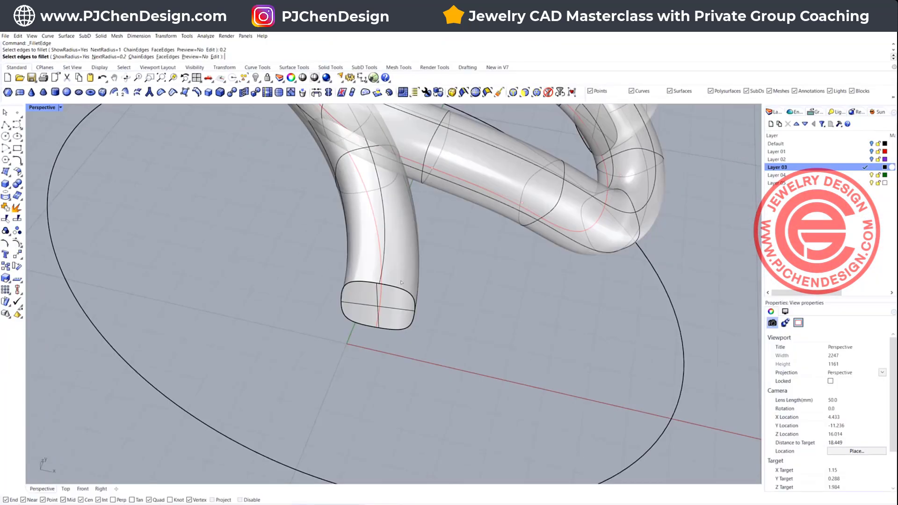
left_click(400, 290)
right_click(399, 290)
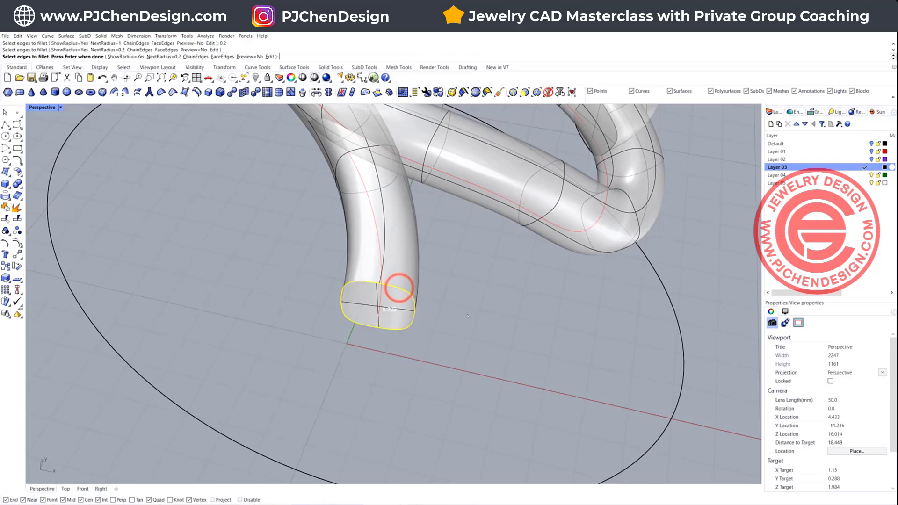
right_click_drag(468, 317, 379, 274)
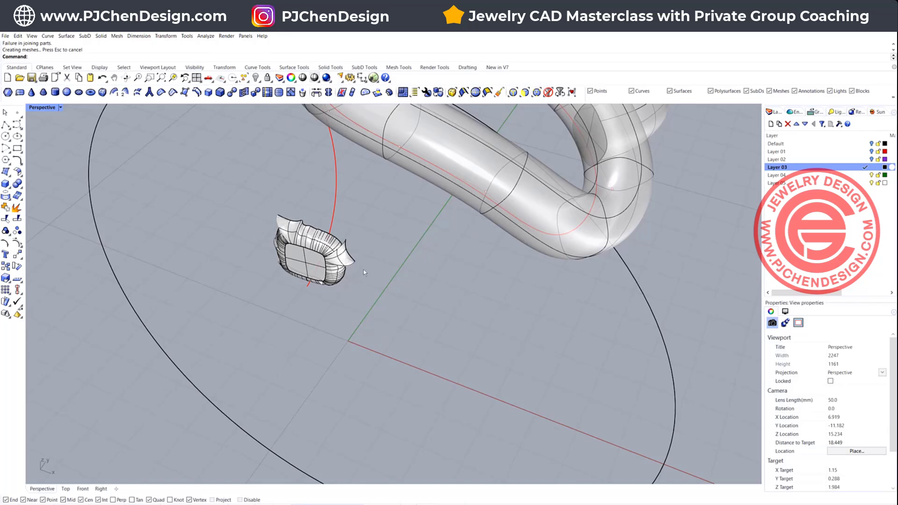
key("ctrl+z")
- Try filleting the lower tube's end edge again with a radius of 0.1
right_click(377, 259)
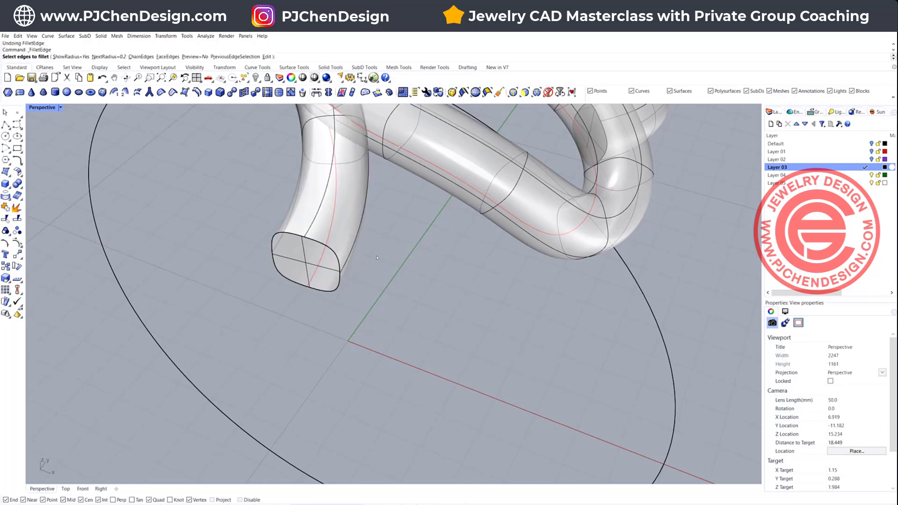
left_click(98, 57)
type("0.1")
key("Return")
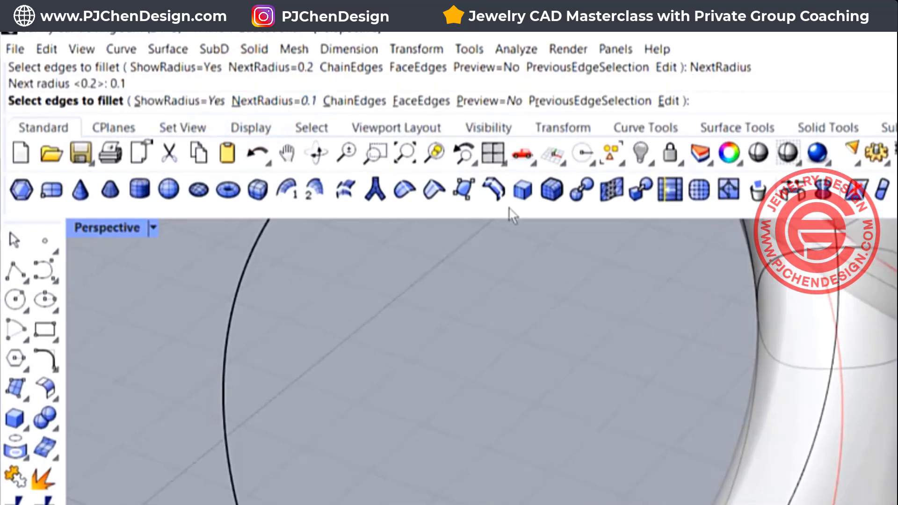
left_click(612, 453)
key("Return")
key("Return")
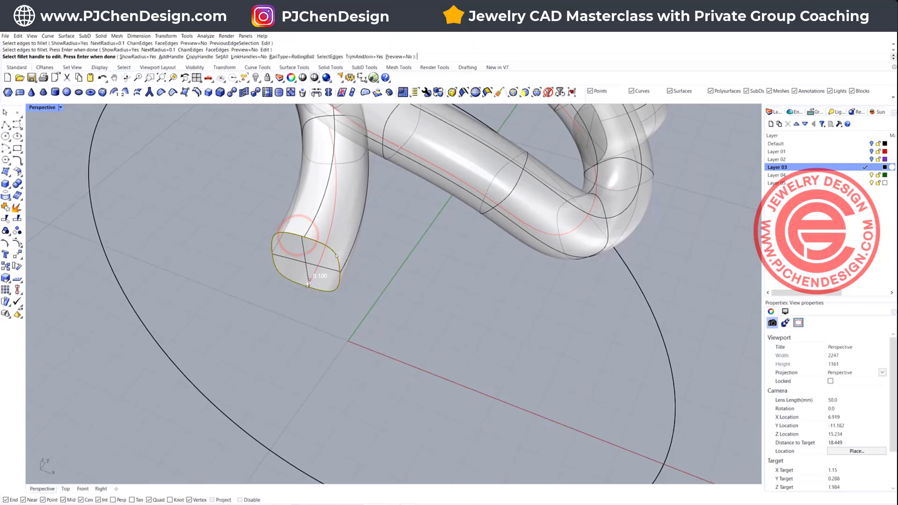
right_click_drag(339, 257, 420, 271)
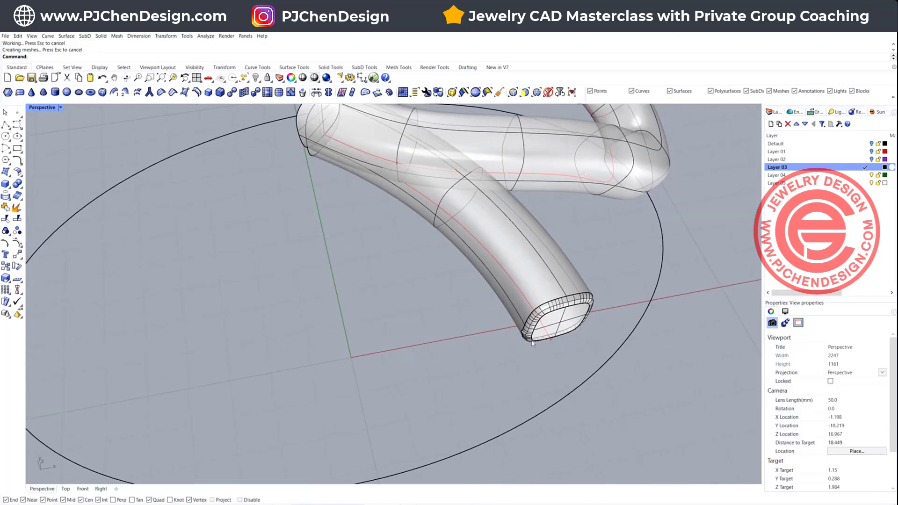
- Inspect the 0.1 fillet's corner on the tube end up close, and undo the fillet
scroll(532, 344, "up", 6)
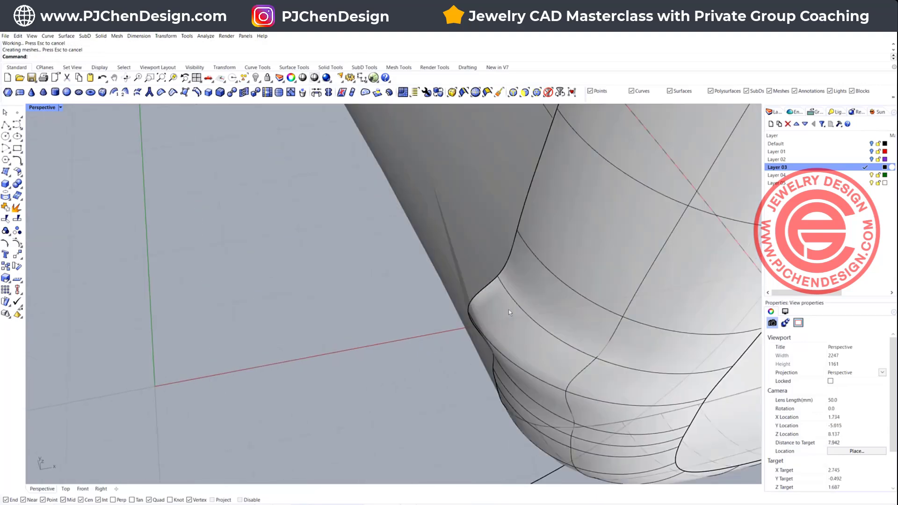
left_click(508, 309)
left_click(820, 350)
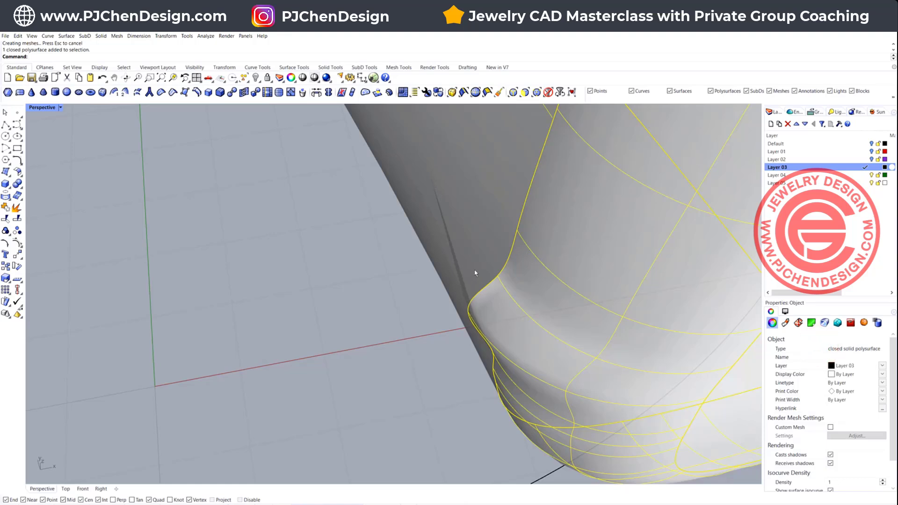
scroll(474, 270, "down", 6)
right_click_drag(508, 267, 492, 267)
key("ctrl+z")
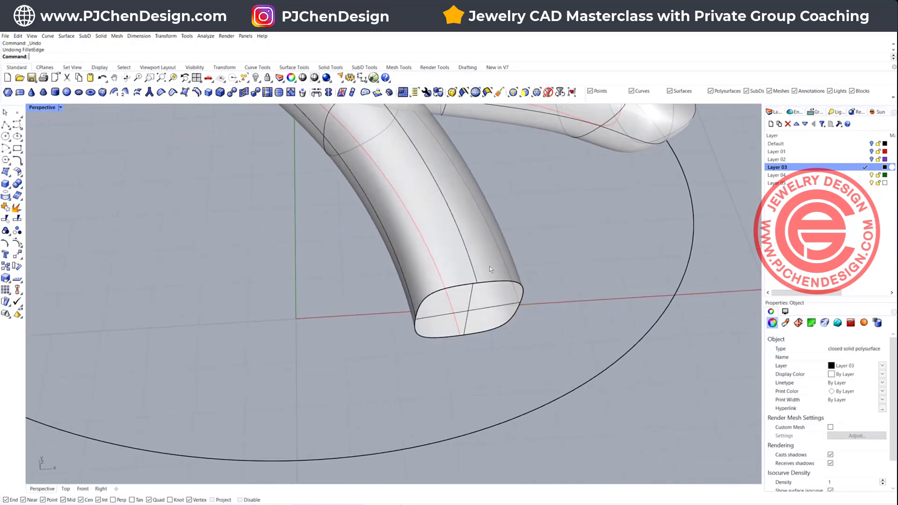
scroll(436, 331, "up", 2)
right_click(416, 292)
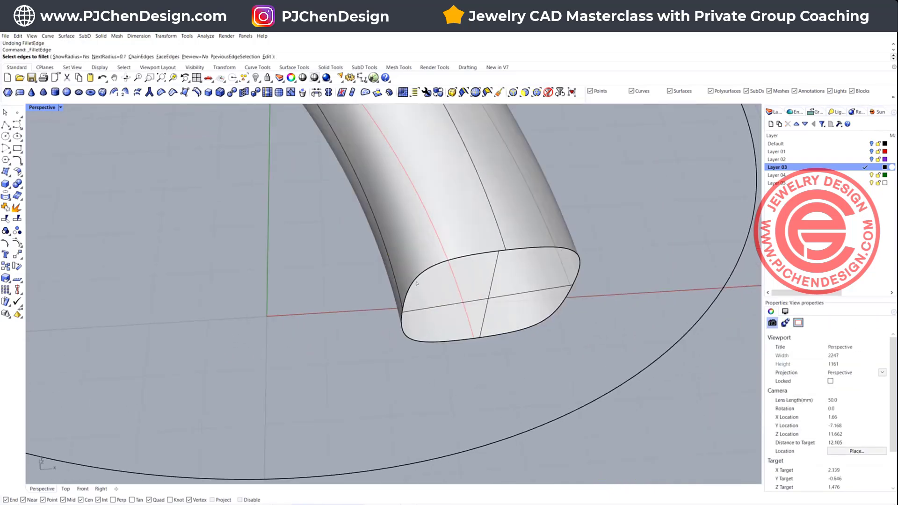
left_click(104, 57)
type("0")
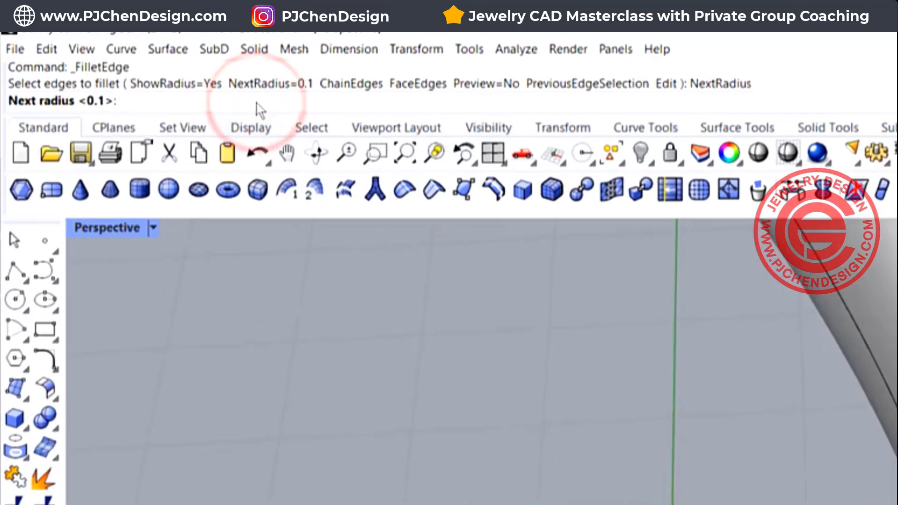
type(".5")
key("Return")
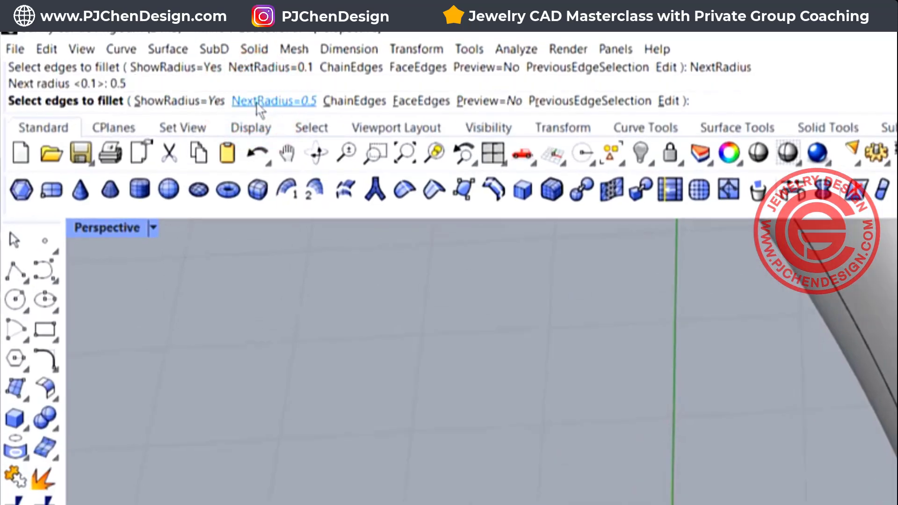
key("Return")
key("Return")
- Fillet the lower tube's capped end edge with a 0.05 radius
left_click(107, 57)
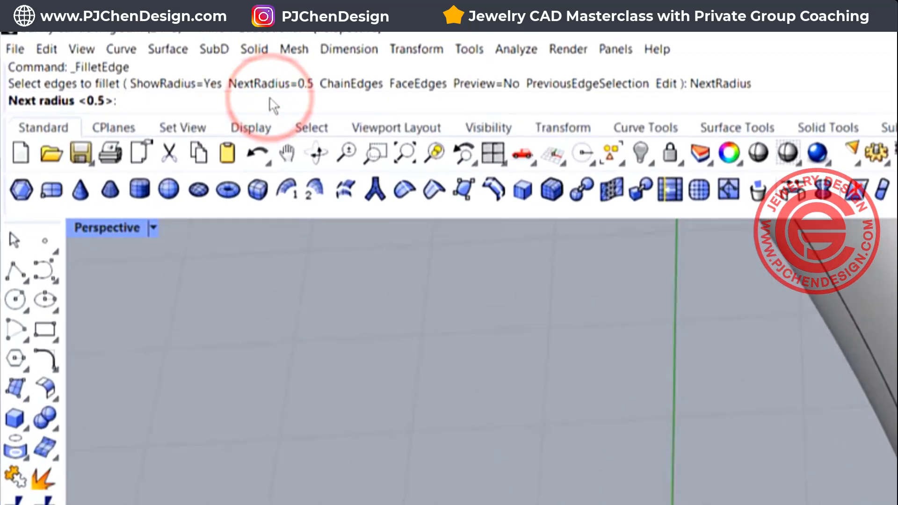
type("0")
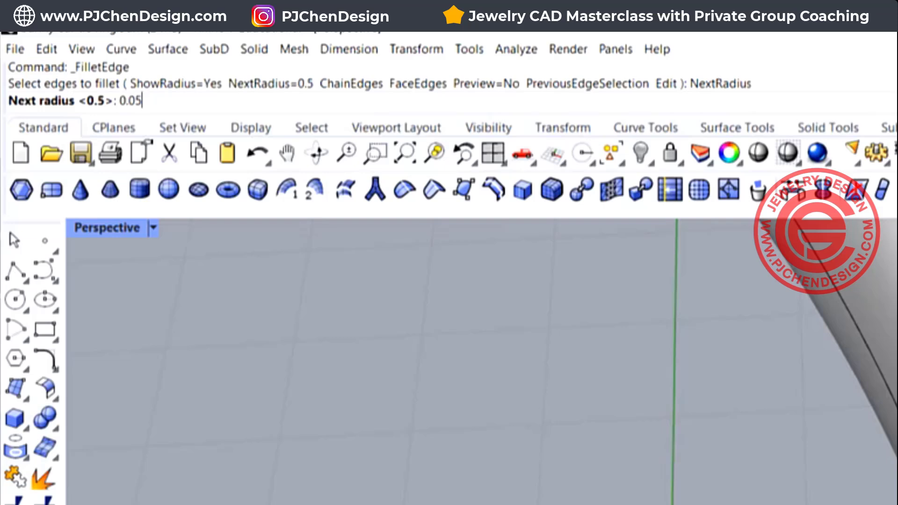
key("Return")
left_click(432, 268)
key("Return")
key("Return")
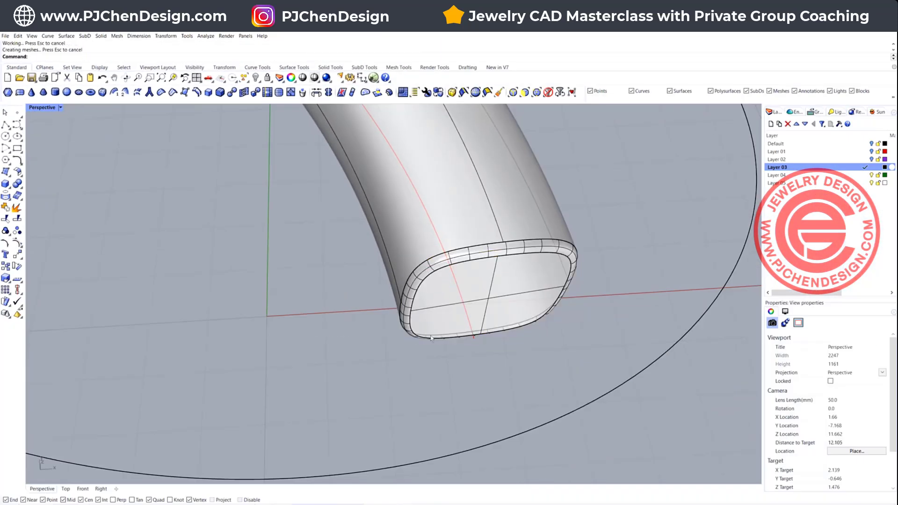
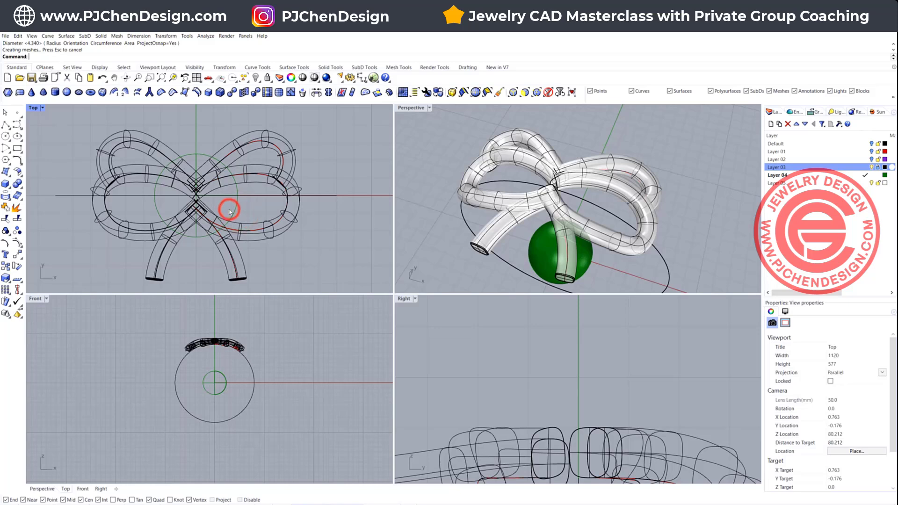
- Move the green sphere straight up from the ring's centre to where the bow tubes cross
left_click(238, 192)
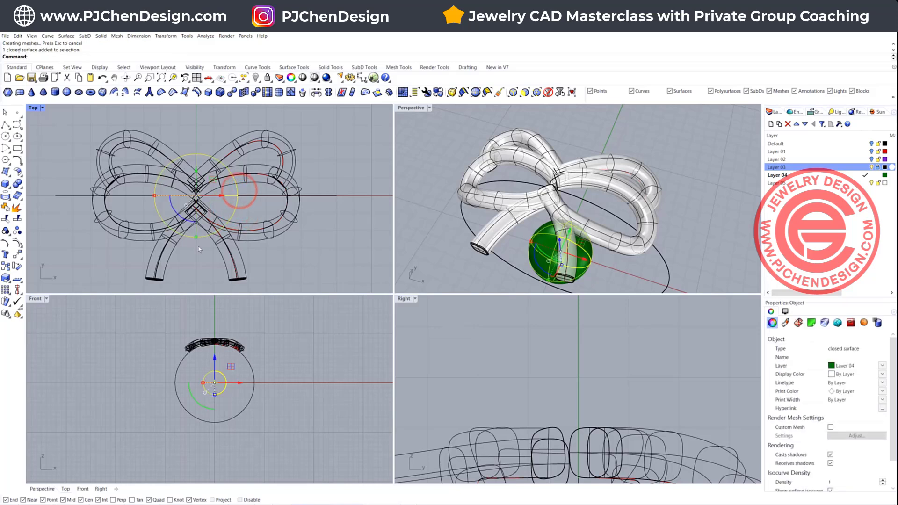
scroll(207, 382, "up", 4)
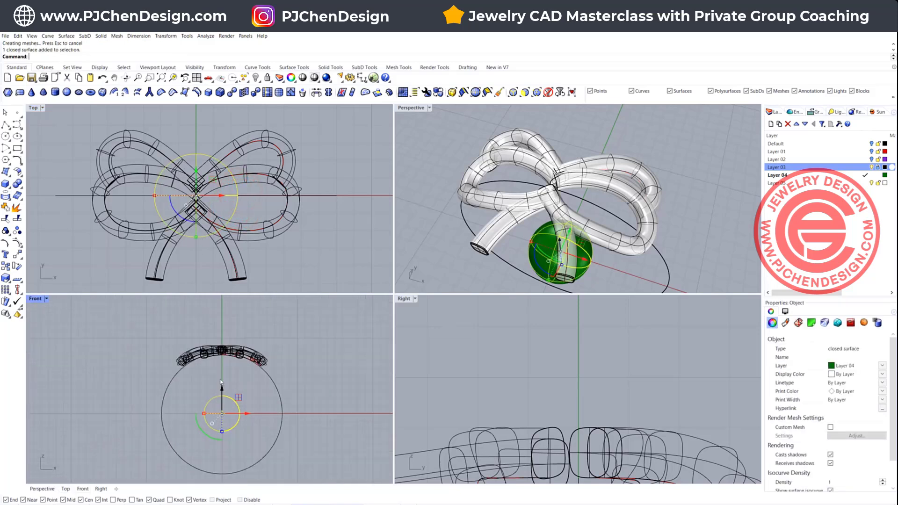
left_click_drag(221, 395, 228, 328)
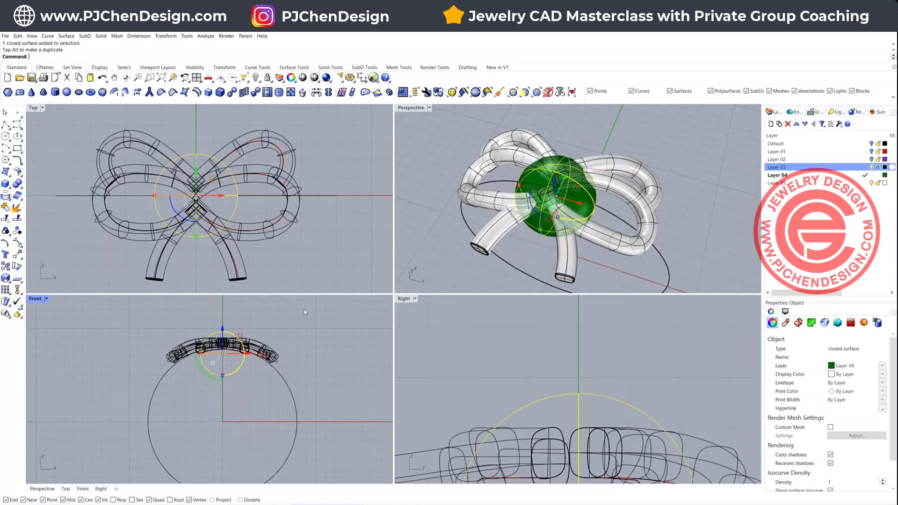
left_click(308, 308)
right_click_drag(557, 183, 560, 223)
scroll(196, 177, "up", 2)
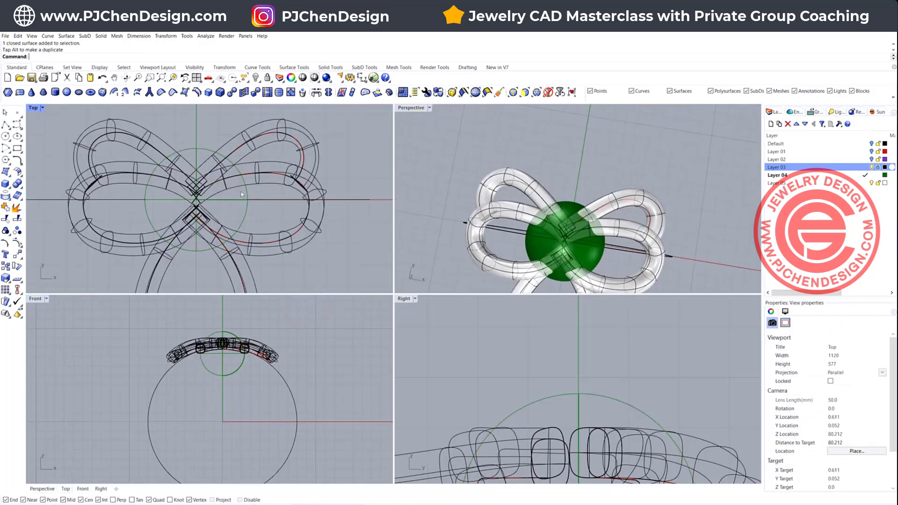
- Rebuild the sphere with a point count of 10 in U and V and degree 3 in both directions
left_click(248, 192)
type("rebuild")
key("Return")
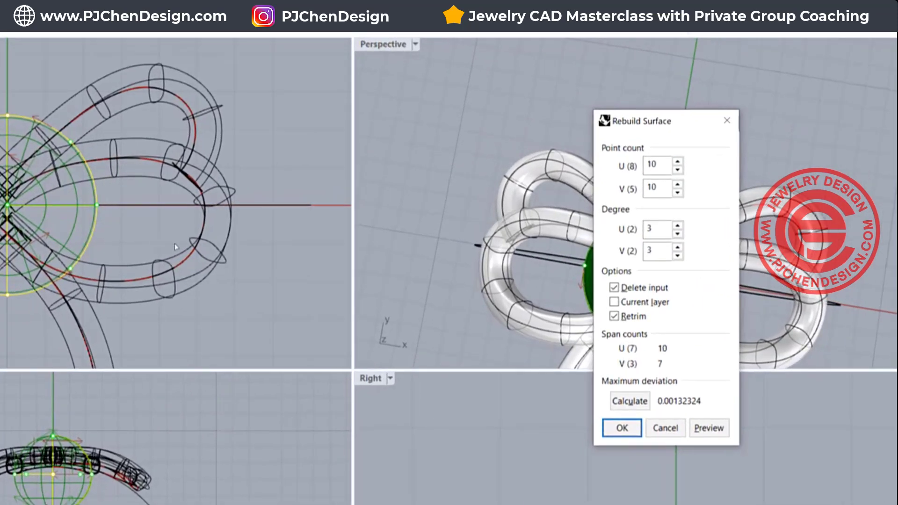
double_click(663, 169)
type("1")
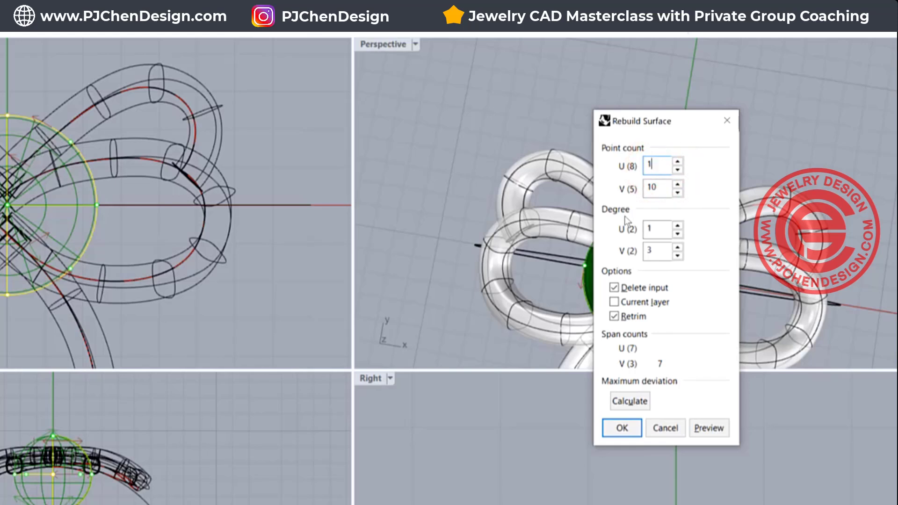
double_click(657, 164)
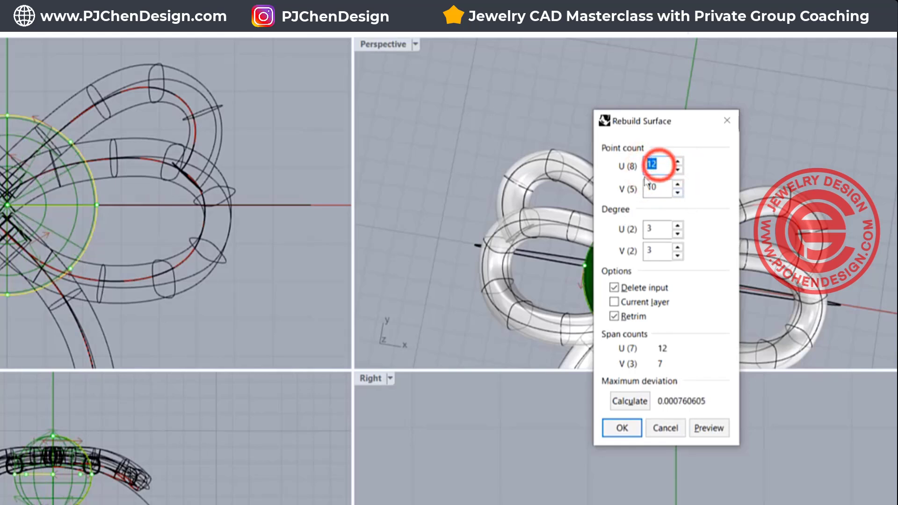
type("10")
left_click(606, 411)
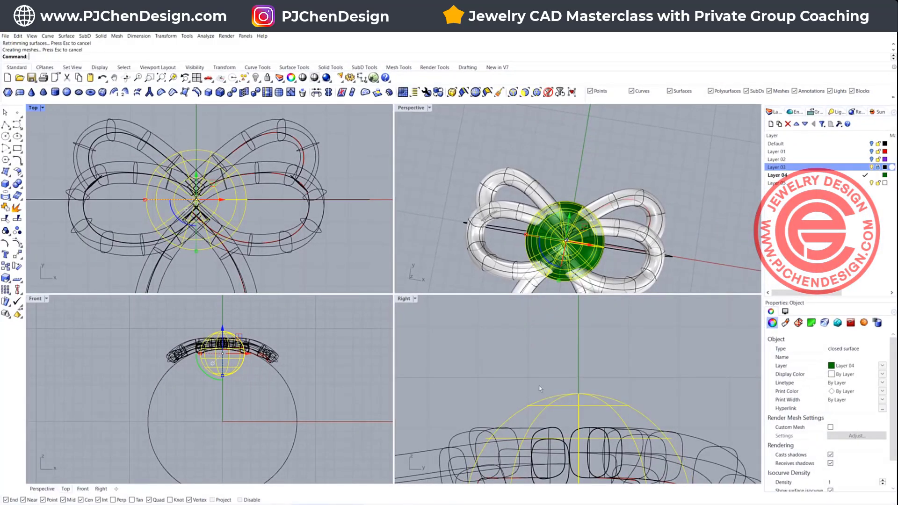
- Rotate the rebuilt sphere about 90 degrees in the Right view so its pole axis lies horizontal
scroll(539, 385, "down", 5)
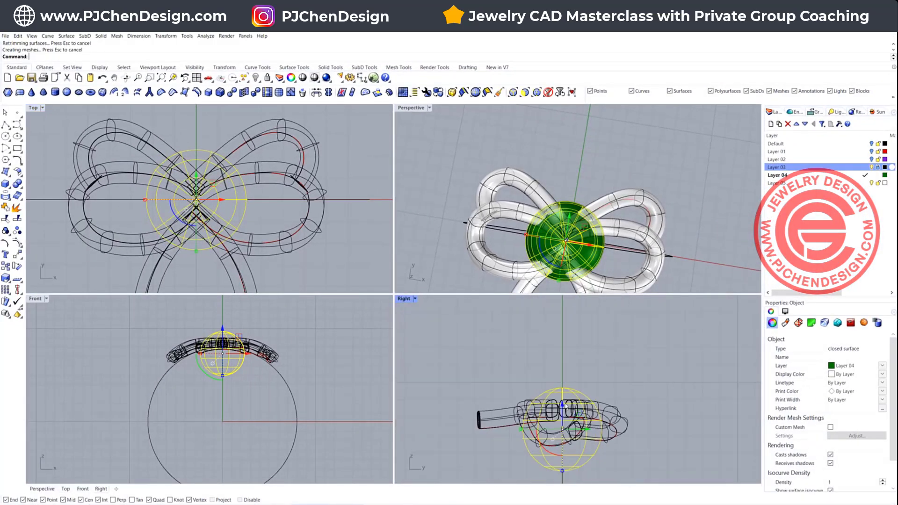
left_click_drag(552, 438, 524, 393)
scroll(217, 165, "up", 2)
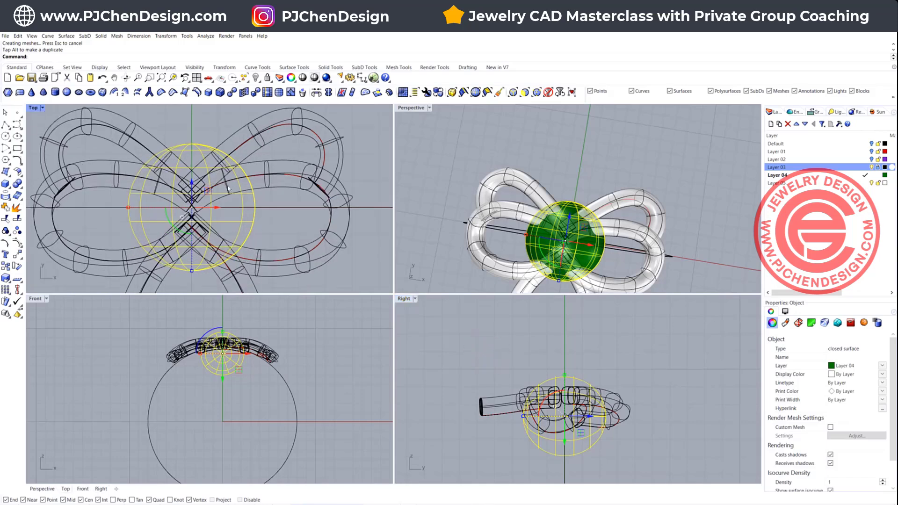
- Turn on the sphere's control points and scale the sphere along X to about half its width
left_click(18, 244)
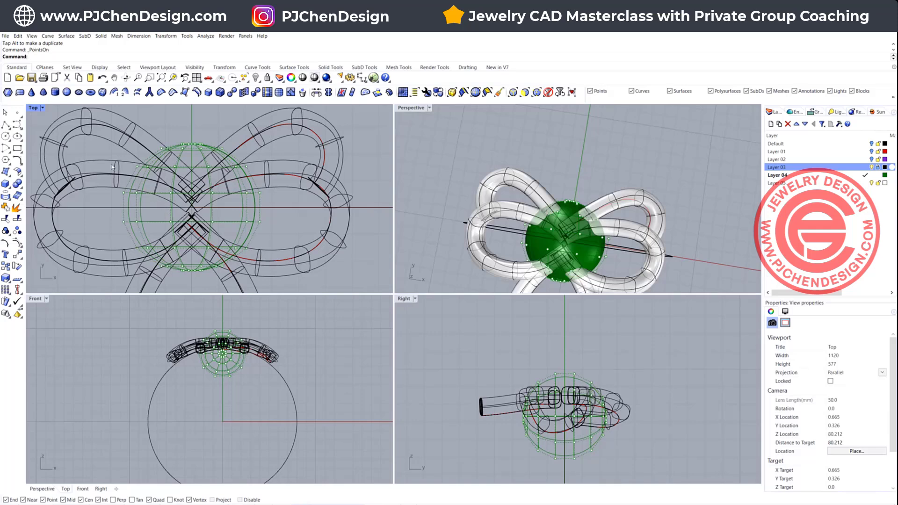
left_click(133, 181)
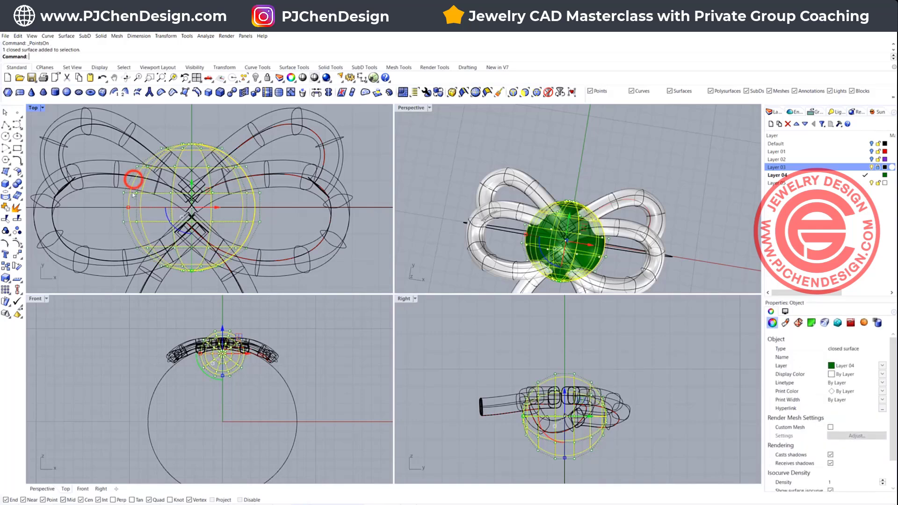
left_click_drag(127, 207, 160, 209)
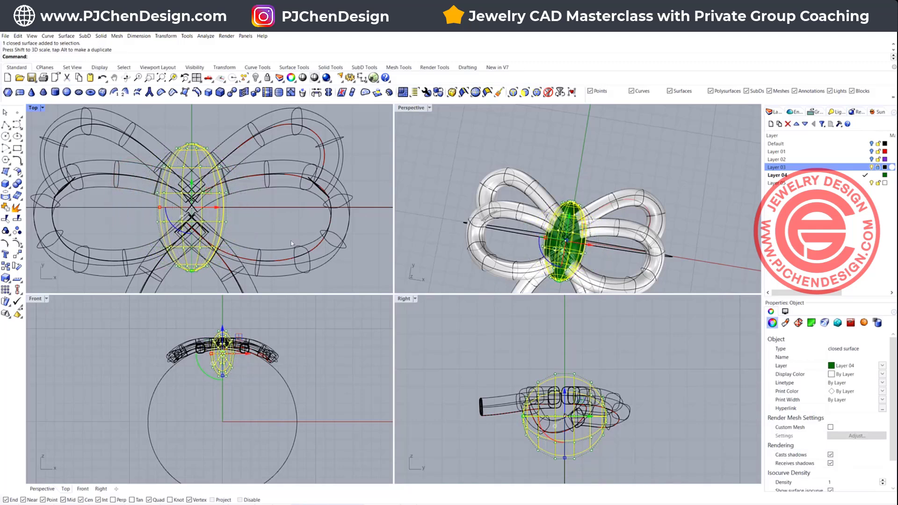
- Scale the middle rows of the sphere's control points inward along X to form a narrow waist, and deselect them
scroll(173, 204, "up", 1)
left_click_drag(117, 189, 260, 232)
left_click_drag(154, 208, 199, 222)
scroll(176, 200, "up", 1)
scroll(241, 217, "down", 1)
double_click(143, 153)
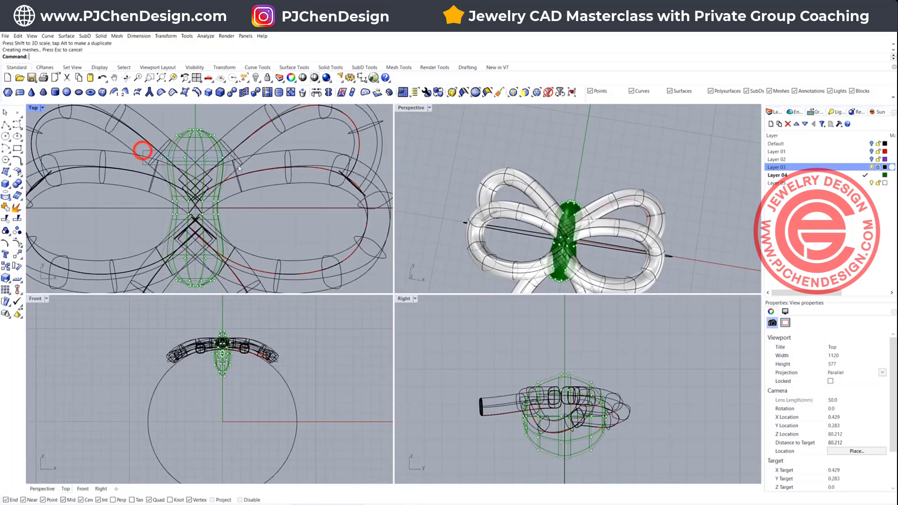
- Select the control point rows across the knot's upper and lower bulges and scale them slightly outward along X
left_click_drag(202, 268, 262, 266, "shift")
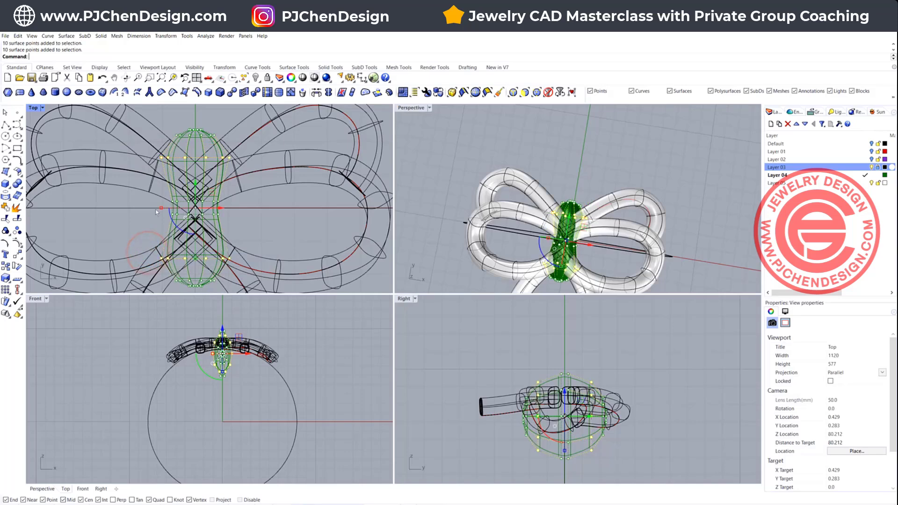
left_click_drag(163, 209, 155, 209)
left_click(273, 232)
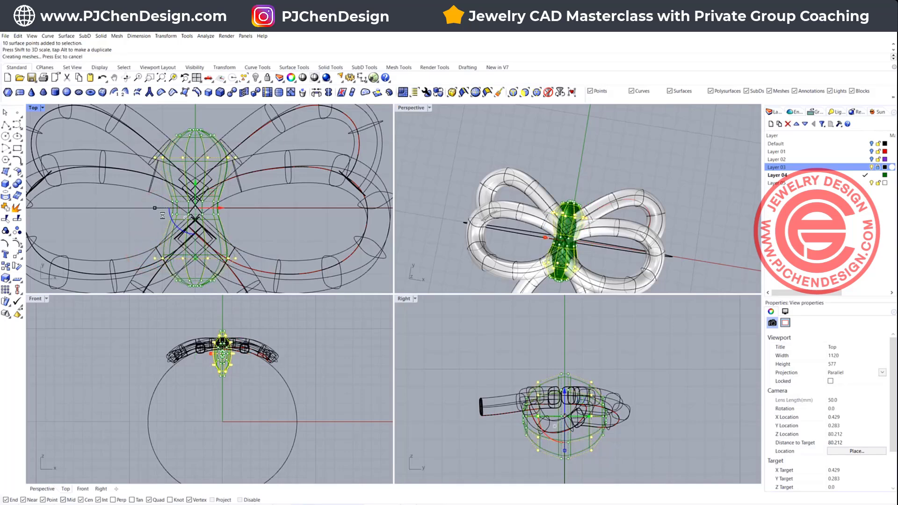
scroll(227, 348, "up", 4)
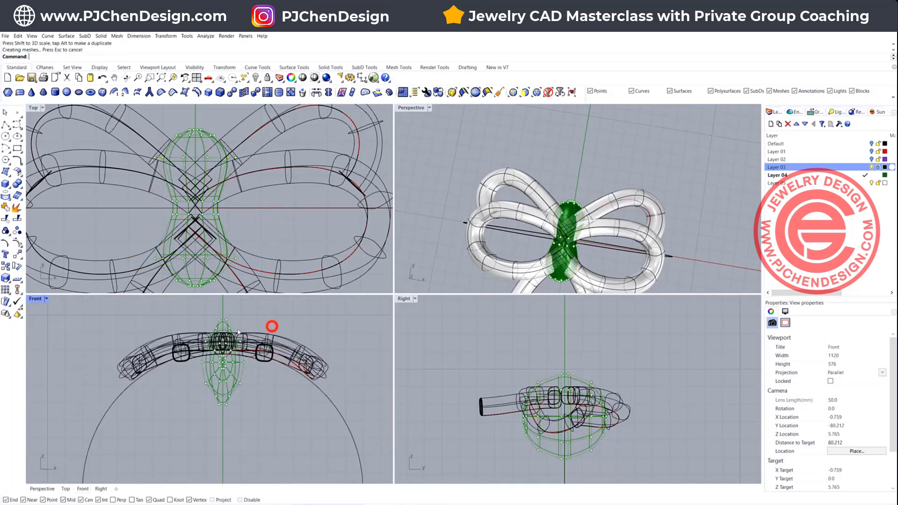
right_click_drag(608, 230, 536, 297)
scroll(578, 165, "up", 4)
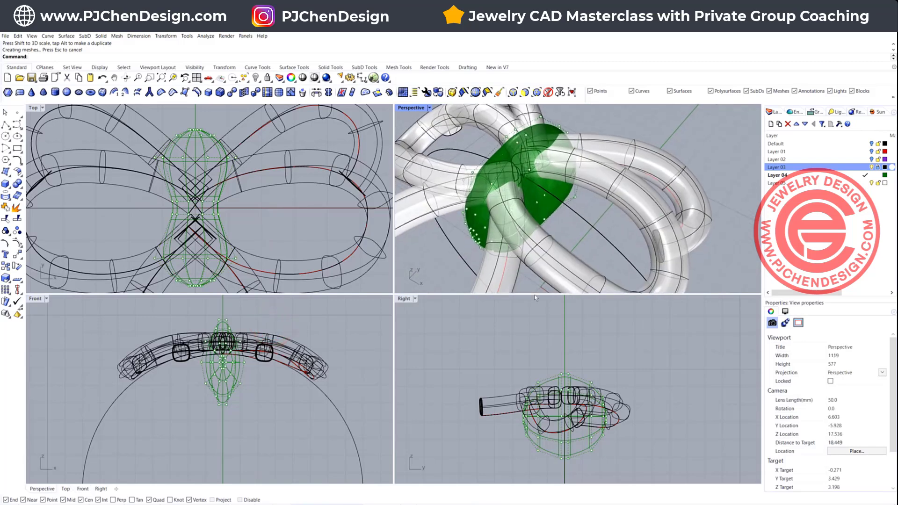
- Flatten the knot along Z in the Right view and raise it level with the bow tubes, and deselect it
left_click(572, 436)
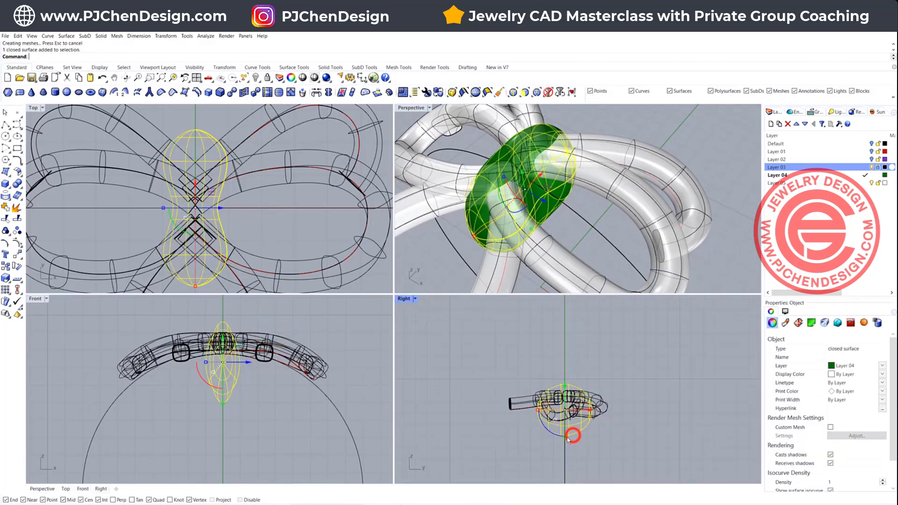
left_click_drag(565, 439, 564, 361)
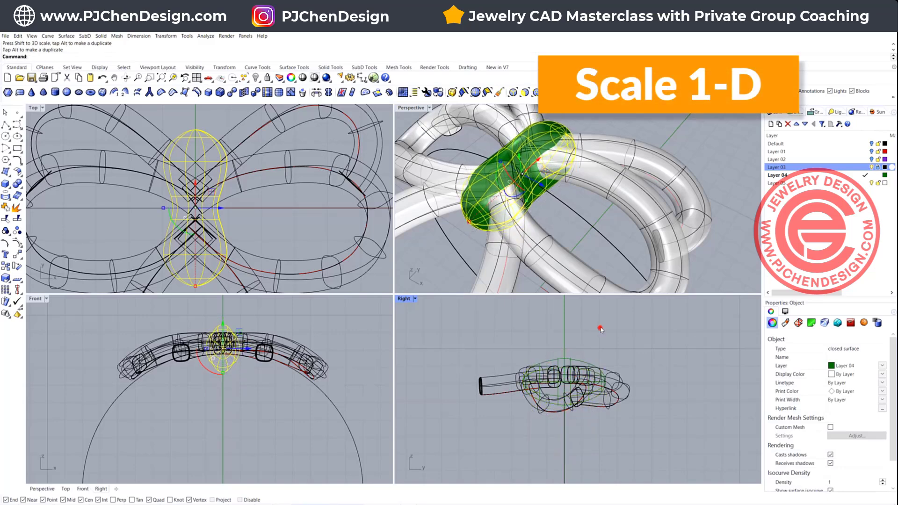
left_click(601, 328)
- Move the knot straight up in the Right view until most of it sits clear above the bow tubes
right_click_drag(567, 188, 591, 196)
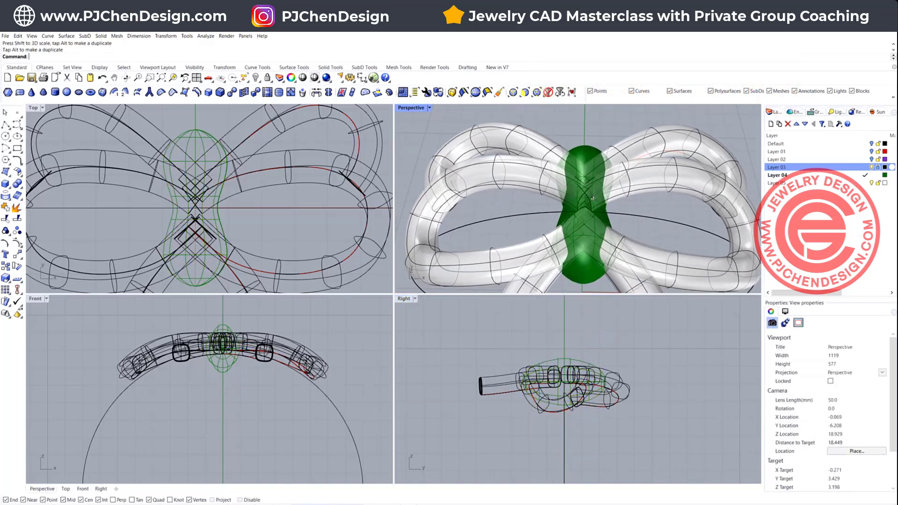
scroll(592, 192, "up", 2)
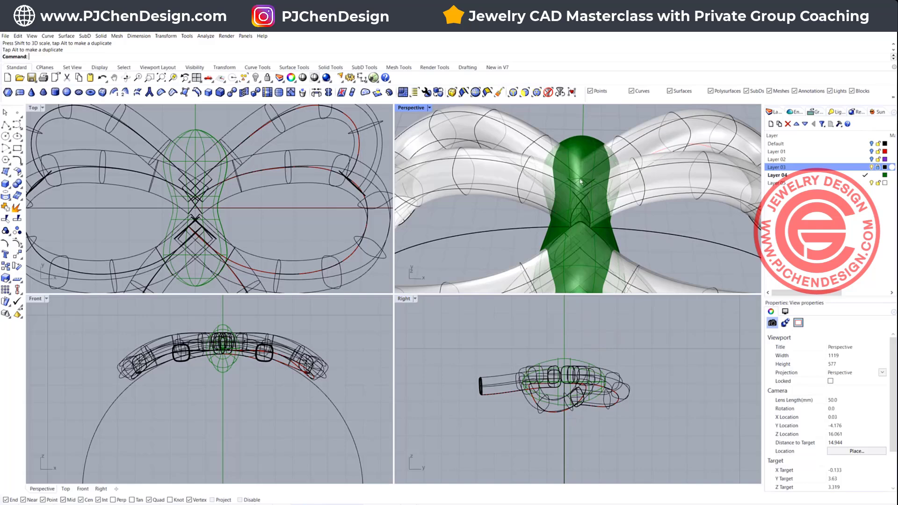
scroll(559, 360, "up", 4)
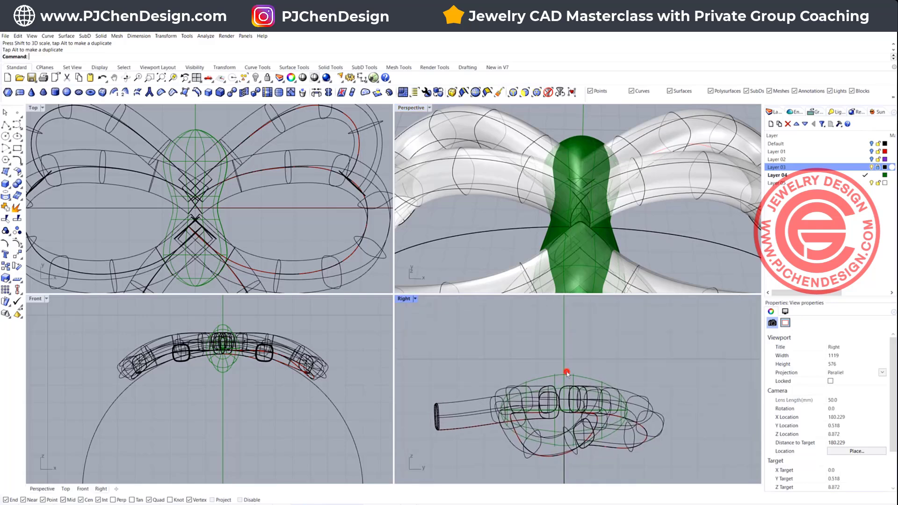
left_click(566, 375)
left_click_drag(564, 389, 565, 346)
left_click(645, 352)
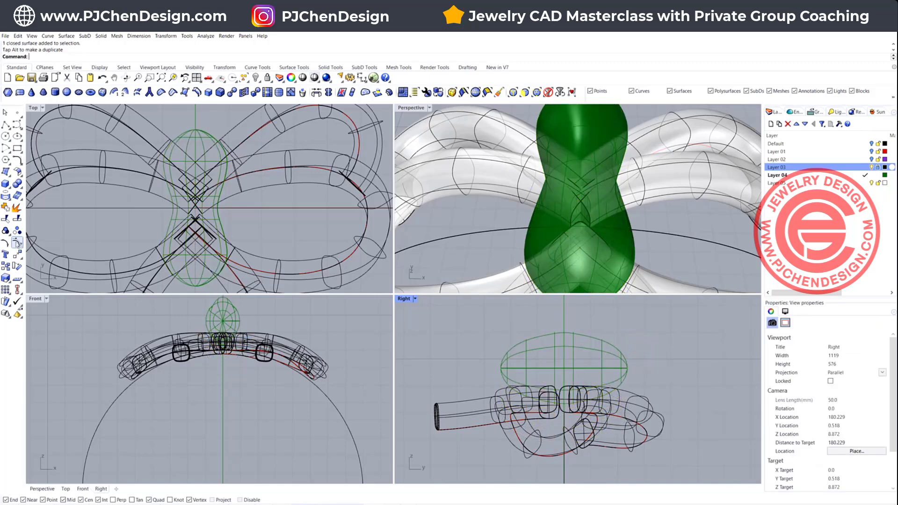
- Turn on the knot's control points and flatten the upper rows into one level plane with a vertical scale of 0
left_click(16, 243)
left_click(559, 335)
right_click(563, 333)
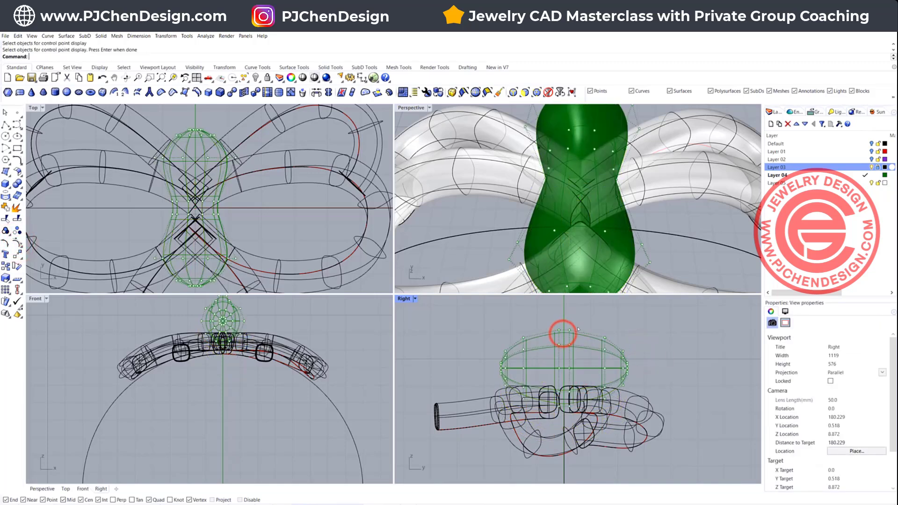
scroll(525, 327, "up", 3)
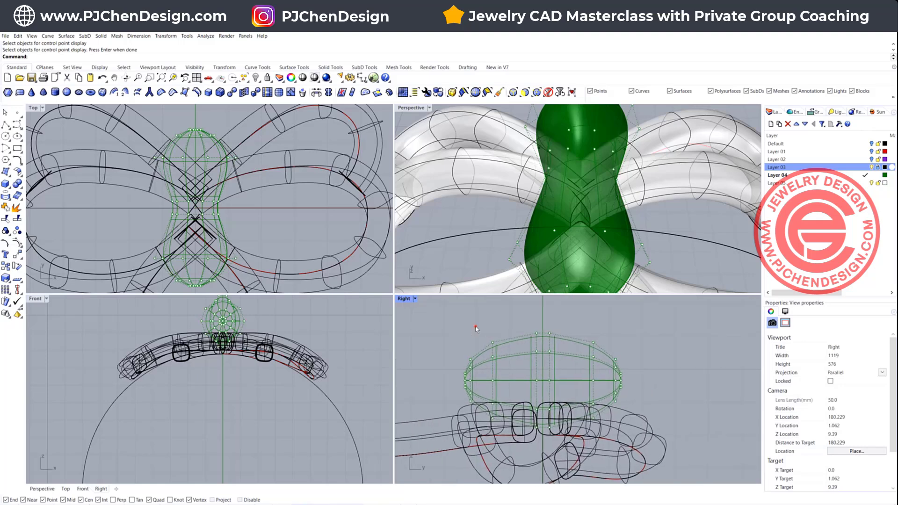
left_click_drag(474, 326, 631, 367)
left_click_drag(442, 330, 649, 376)
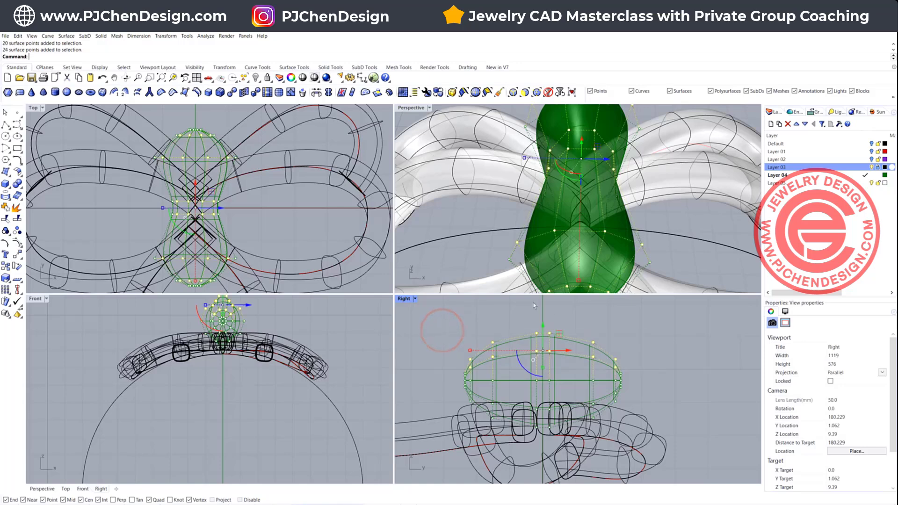
left_click(543, 369)
type("0")
key("Return")
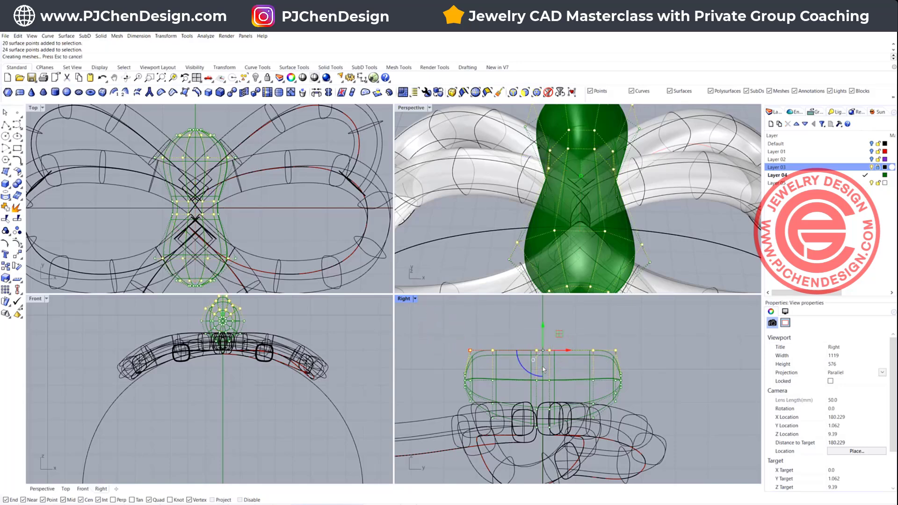
- Scale the flattened top points outward along X to widen the knot's top, and turn off the control points
right_click_drag(555, 235, 370, 194)
scroll(195, 187, "up", 2)
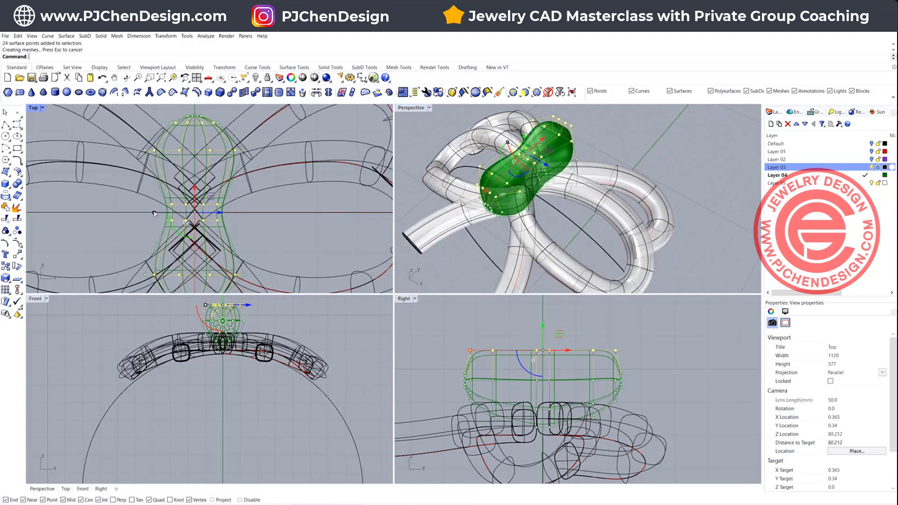
left_click_drag(154, 212, 135, 213)
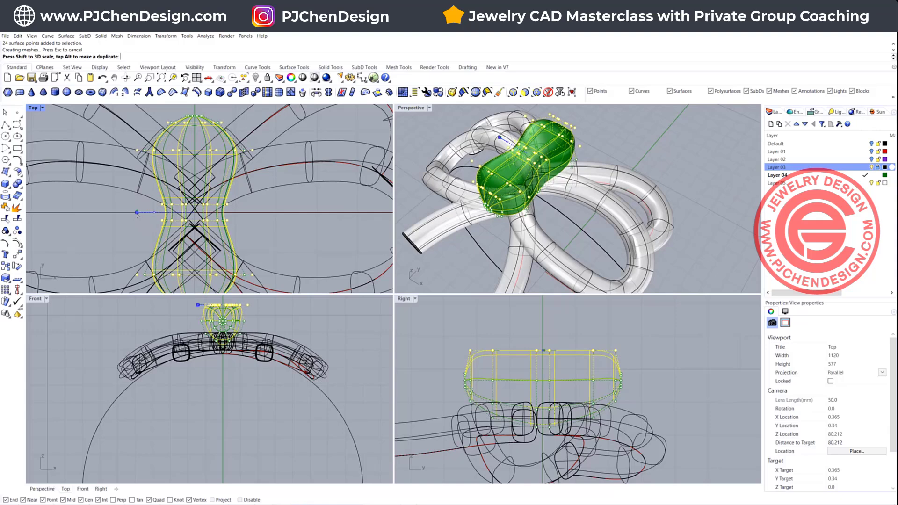
left_click(693, 164)
right_click_drag(694, 165, 674, 136)
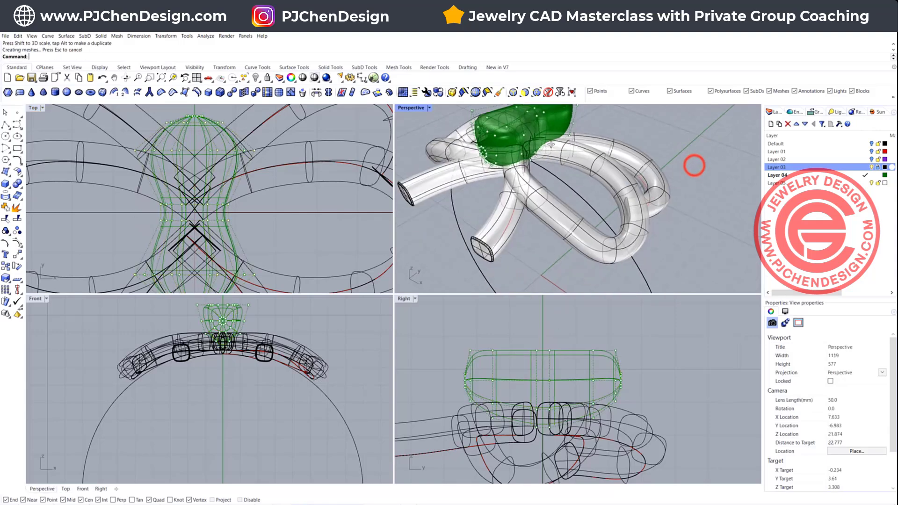
scroll(694, 164, "down", 4)
scroll(588, 179, "up", 4)
key("Escape")
mouse_move(584, 173)
right_mouse_down()
mouse_move(603, 164)
mouse_move(591, 170)
right_mouse_up()
scroll(565, 166, "up", 2)
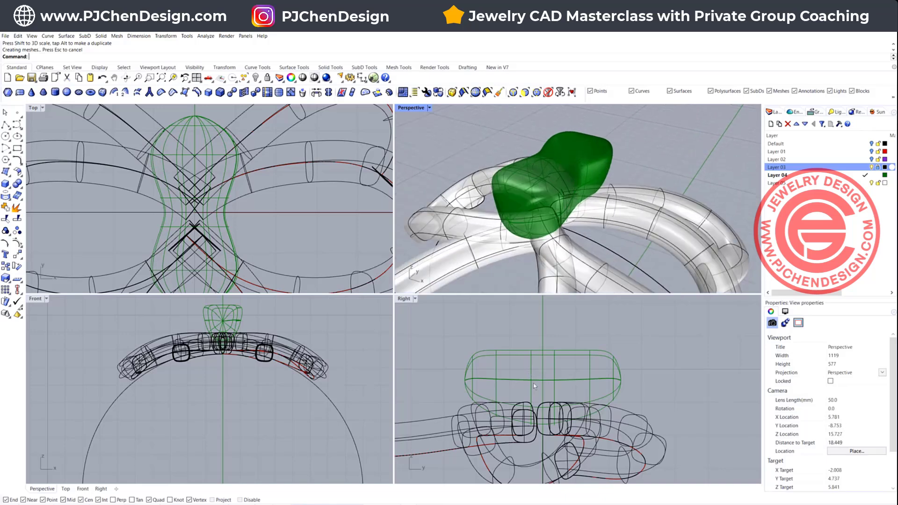
- Move the knot down in the Right view so its flat top sits slightly above the bow tubes, and deselect it
left_click(561, 355)
left_click_drag(543, 361, 548, 409)
scroll(547, 410, "down", 3)
right_click_drag(527, 442, 499, 392)
scroll(500, 393, "up", 3)
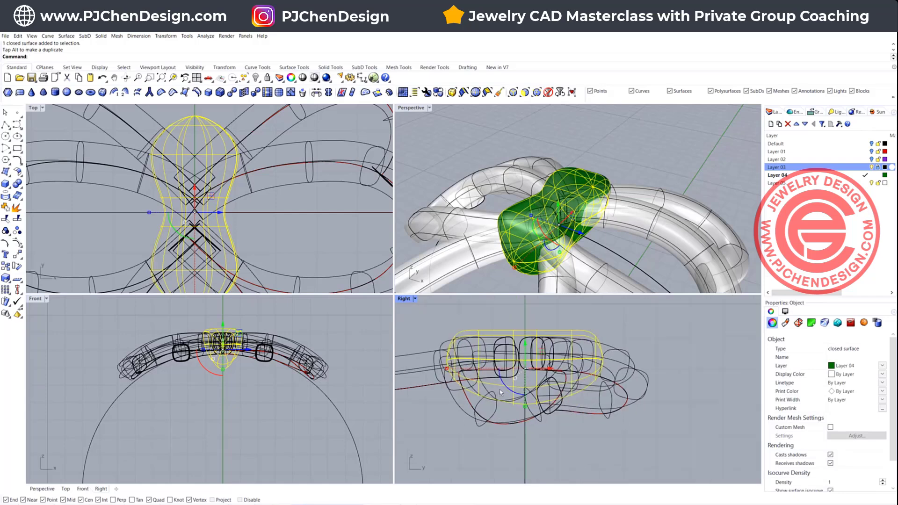
left_click(657, 152)
- Switch the Perspective view to Rendered display and examine how the knot fits the bow from several angles
right_click_drag(657, 153, 690, 115)
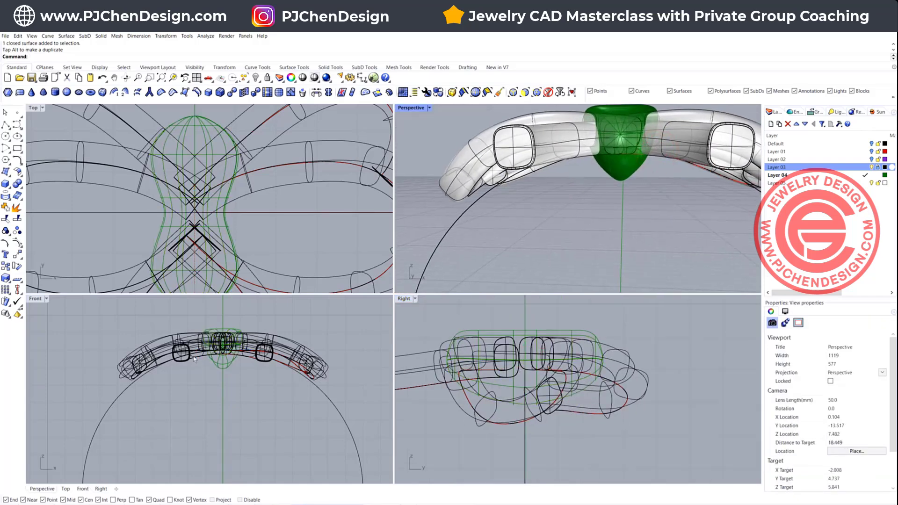
scroll(197, 356, "up", 2)
scroll(235, 361, "up", 2)
right_click_drag(531, 190, 555, 239)
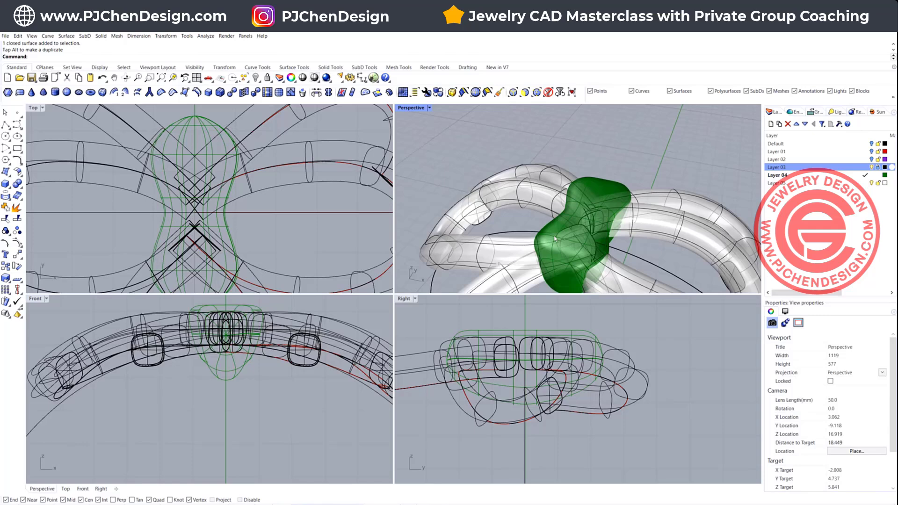
left_click(430, 108)
left_click(423, 157)
scroll(586, 205, "down", 5)
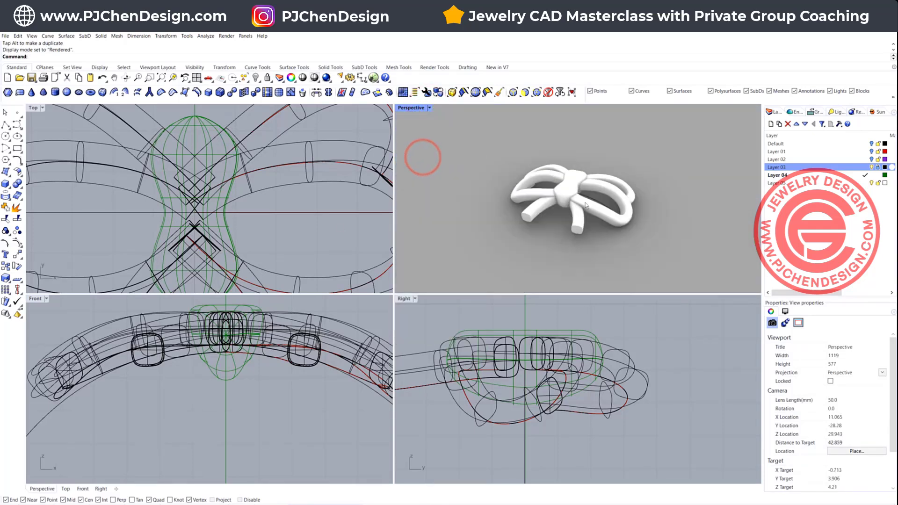
right_click_drag(585, 205, 582, 259)
scroll(583, 259, "up", 4)
- Turn on the knot's control points, flatten the rows at its upper end in the Top view with a Y scale of 0, and move them slightly inward
left_click(221, 186)
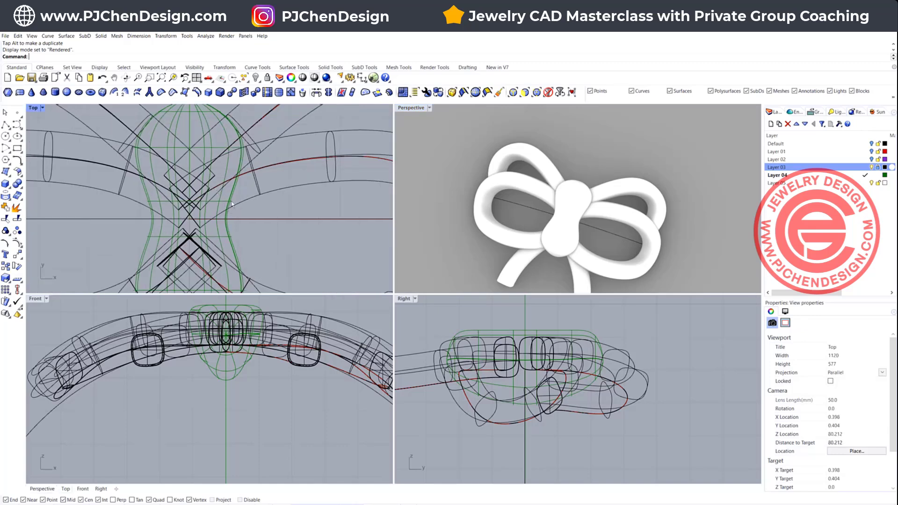
left_click(221, 186)
scroll(166, 118, "up", 3)
left_click(165, 115)
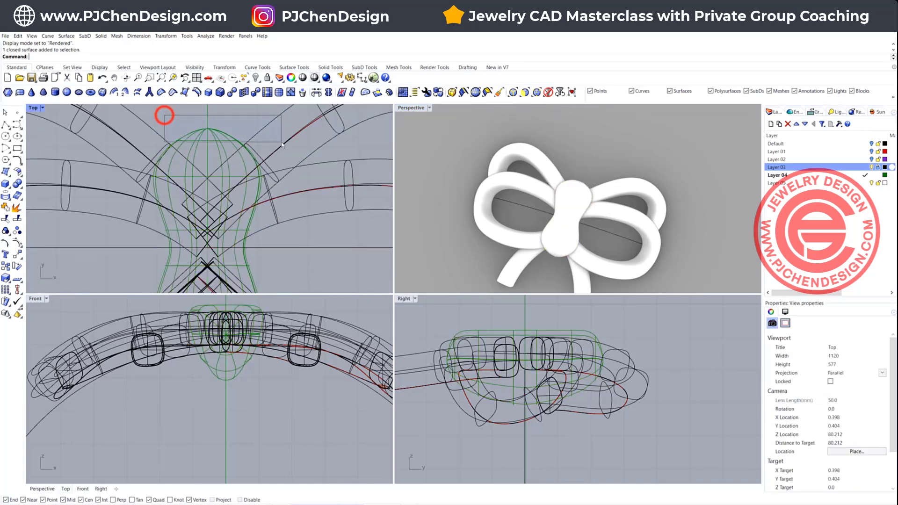
scroll(165, 117, "up", 2)
left_click(216, 131)
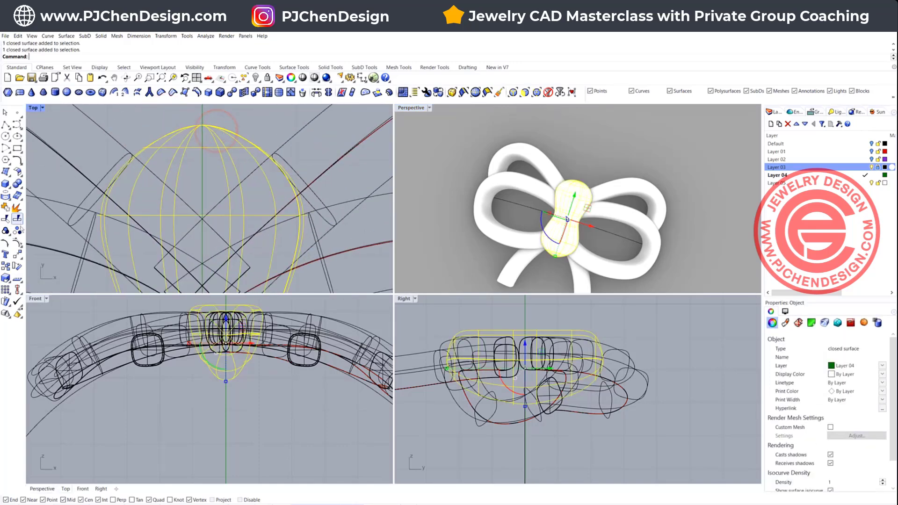
left_click(18, 242)
left_click_drag(115, 113, 285, 151)
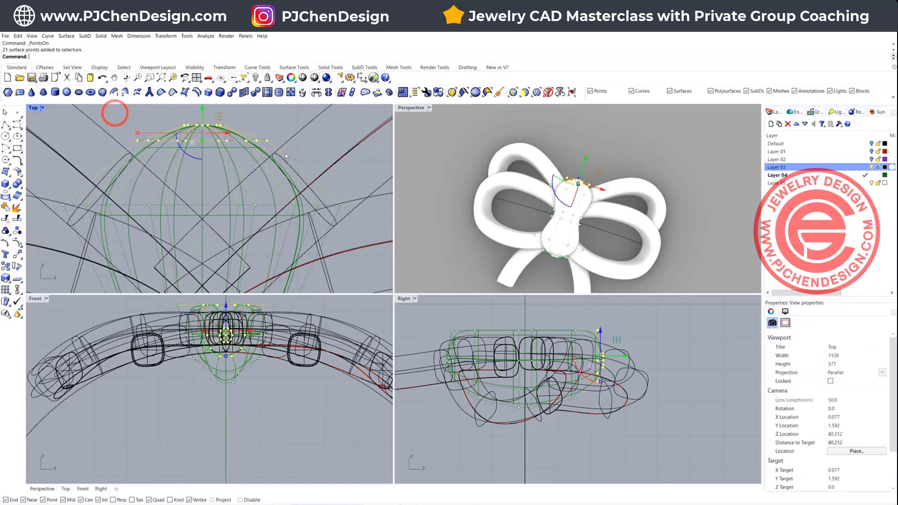
left_click(202, 140)
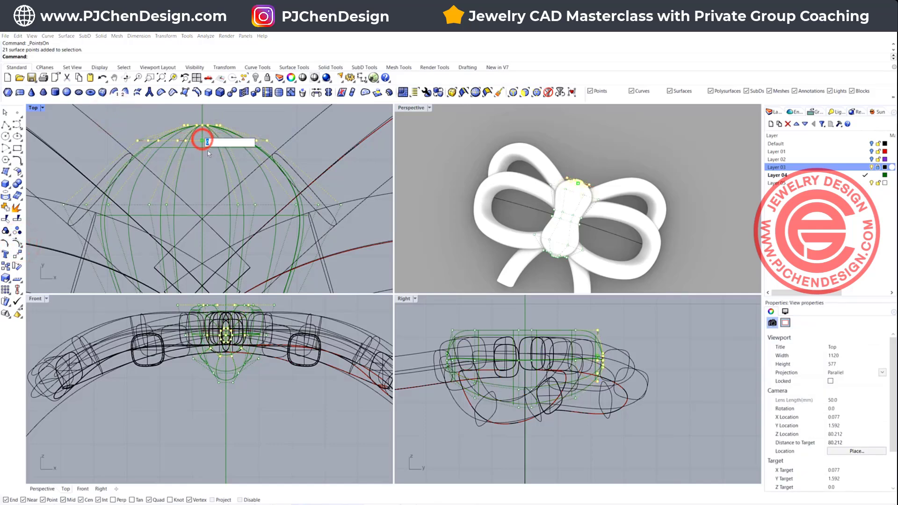
type("0")
key("Return")
left_click_drag(202, 109, 201, 119)
left_click(241, 123)
- Flatten the control point rows at the knot's lower end in the Top view with a Y scale of 0 and move them slightly inward
right_click_drag(579, 183, 548, 179)
scroll(557, 203, "up", 6)
scroll(183, 219, "down", 4)
right_click_drag(195, 237, 183, 229)
scroll(183, 228, "down", 3)
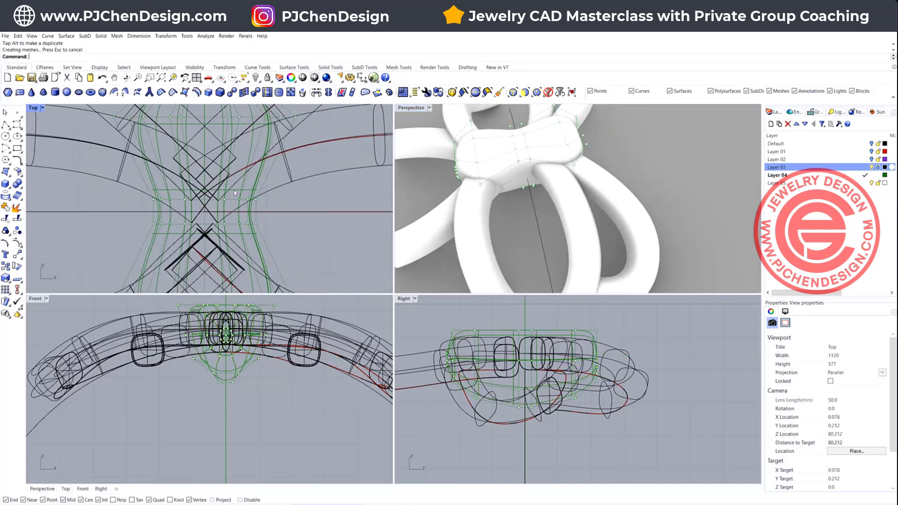
scroll(195, 226, "up", 5)
left_click_drag(141, 215, 302, 258)
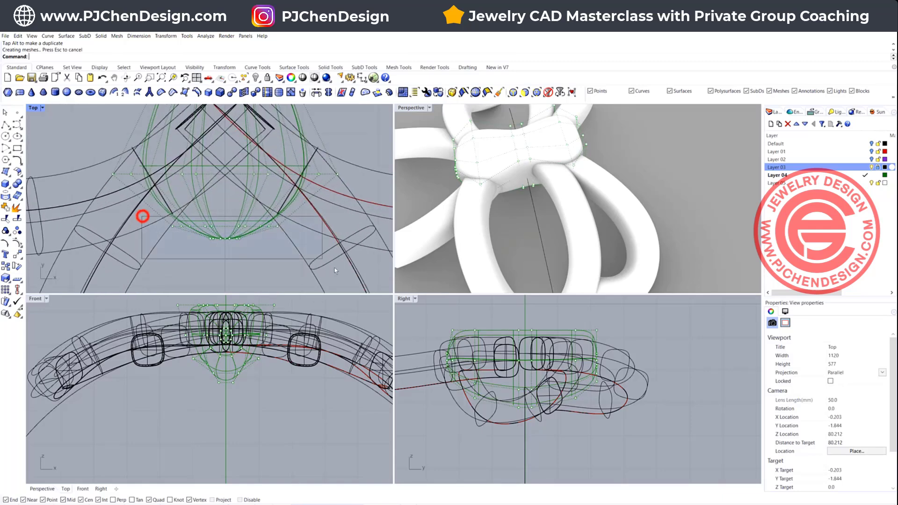
left_click(225, 241)
type("0")
key("Return")
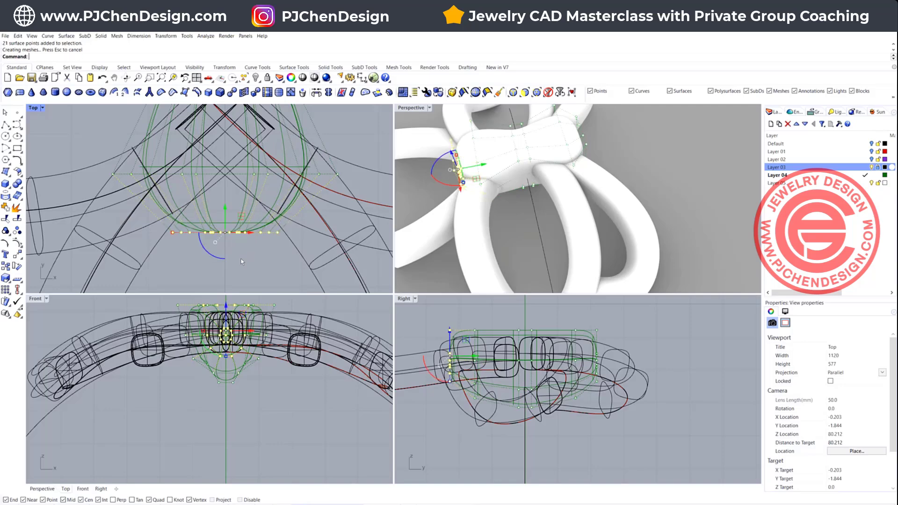
left_click_drag(226, 208, 227, 196)
left_click(252, 259)
- Turn off the knot's control points and switch the Perspective view to Ghosted display
scroll(572, 159, "down", 5)
scroll(634, 200, "up", 8)
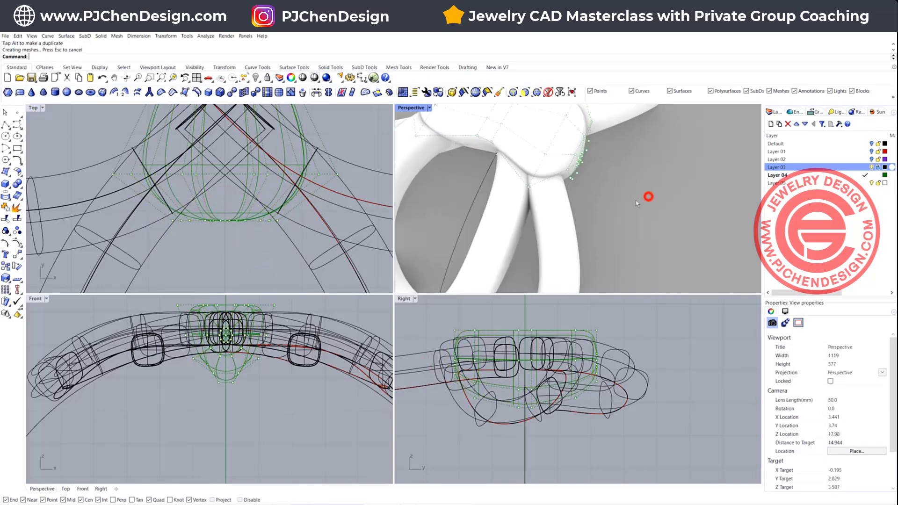
scroll(318, 187, "down", 3)
left_click(663, 202)
scroll(662, 203, "down", 3)
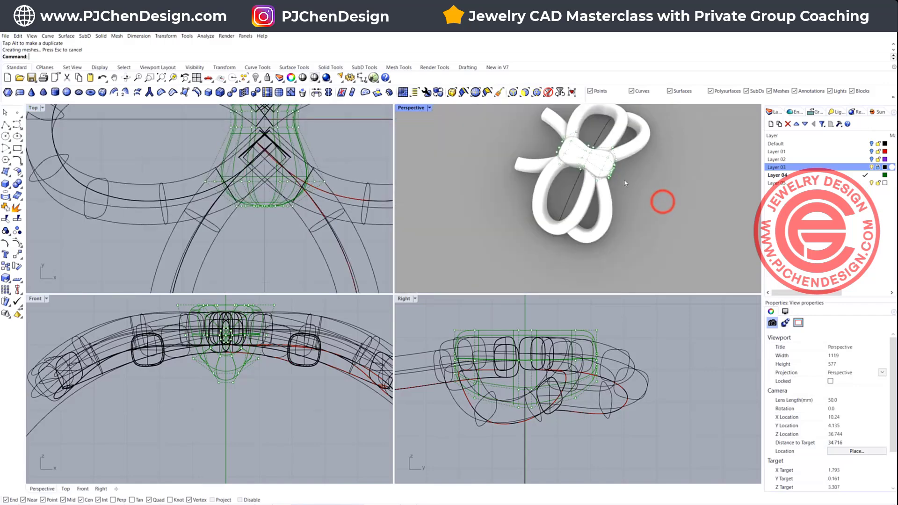
scroll(609, 180, "up", 6)
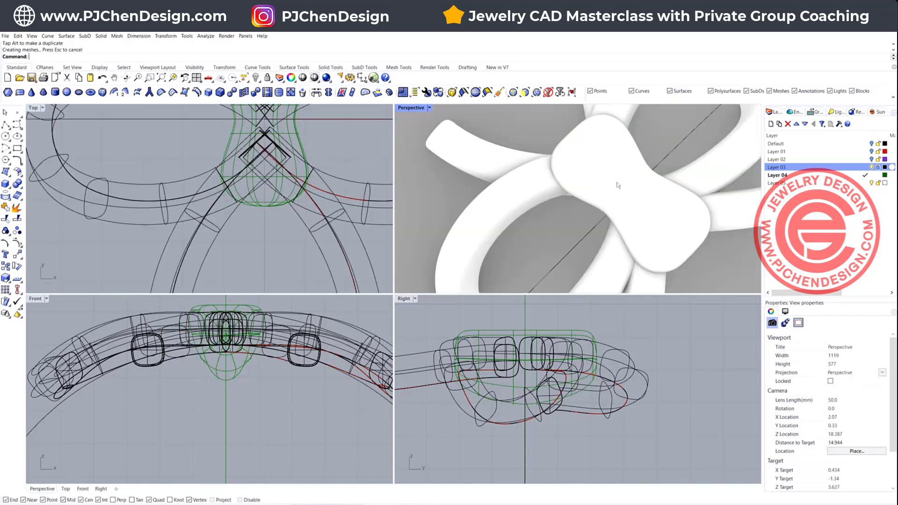
left_click(428, 108)
left_click(423, 166)
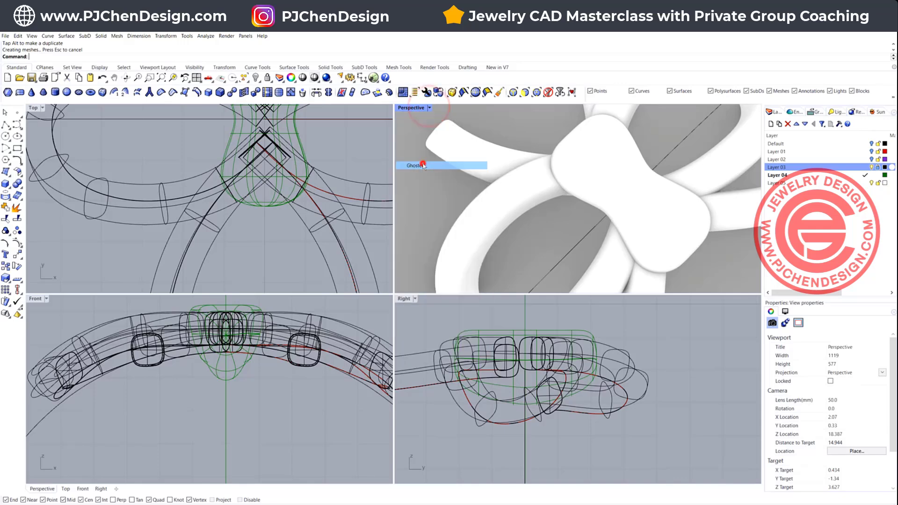
scroll(627, 183, "up", 4)
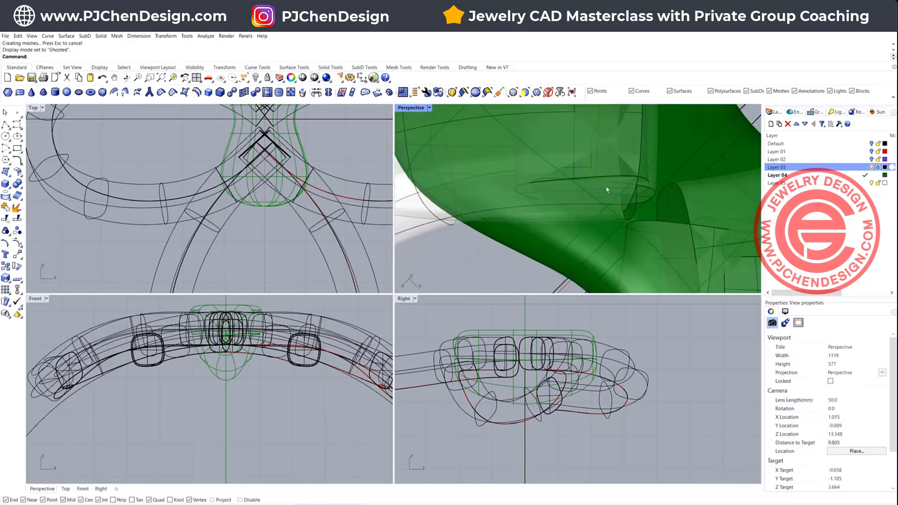
- Unlock Layer 03, which holds the bow tubes
scroll(227, 162, "down", 5)
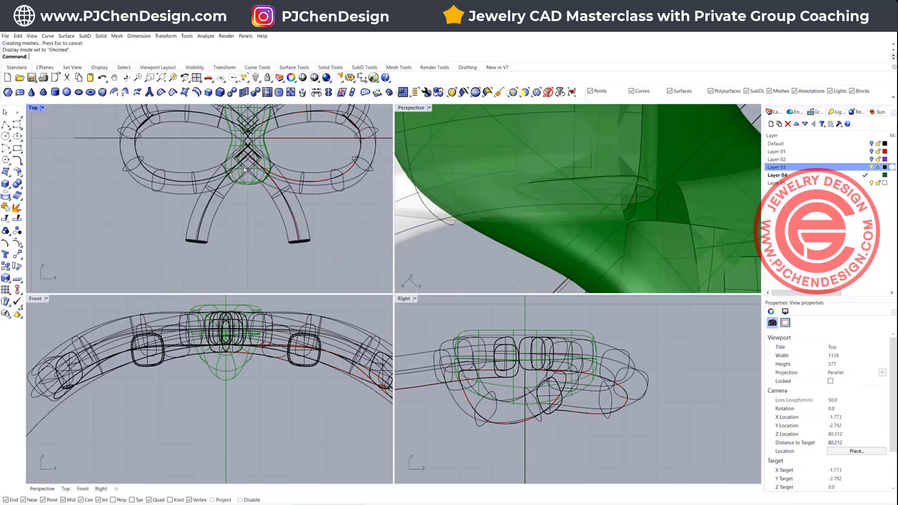
scroll(298, 374, "down", 8)
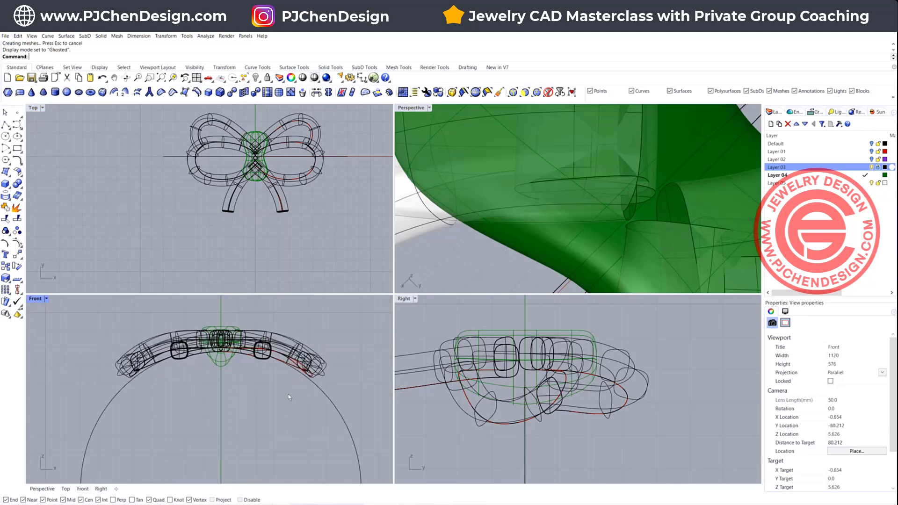
scroll(294, 388, "up", 4)
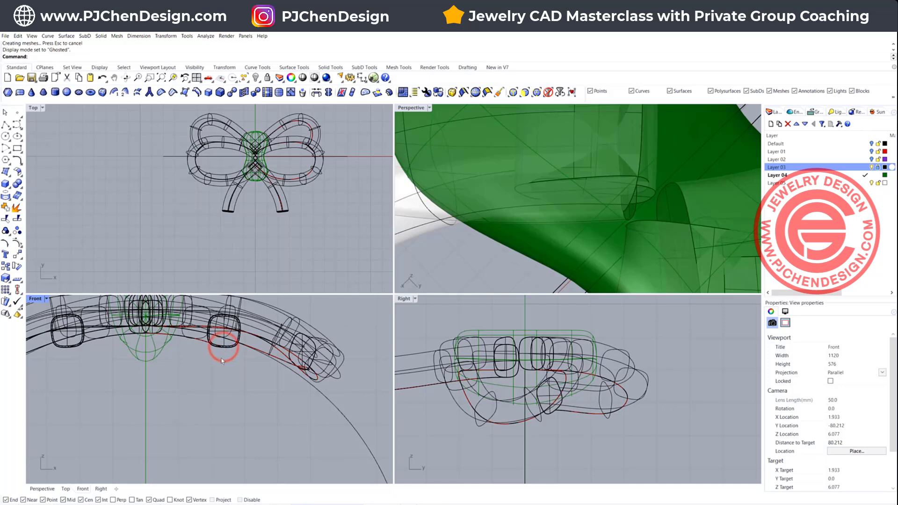
scroll(568, 395, "down", 3)
scroll(307, 397, "down", 4)
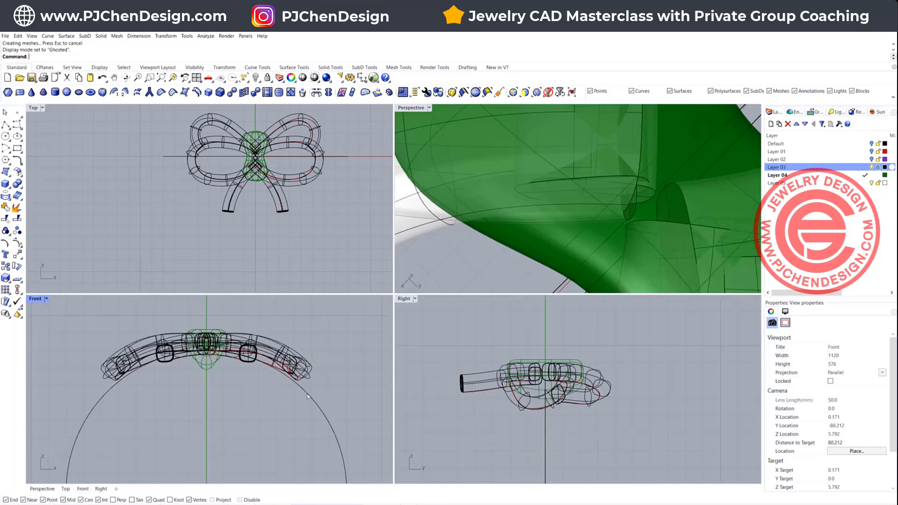
left_click(878, 167)
scroll(409, 165, "down", 5)
right_click_drag(339, 169, 270, 180)
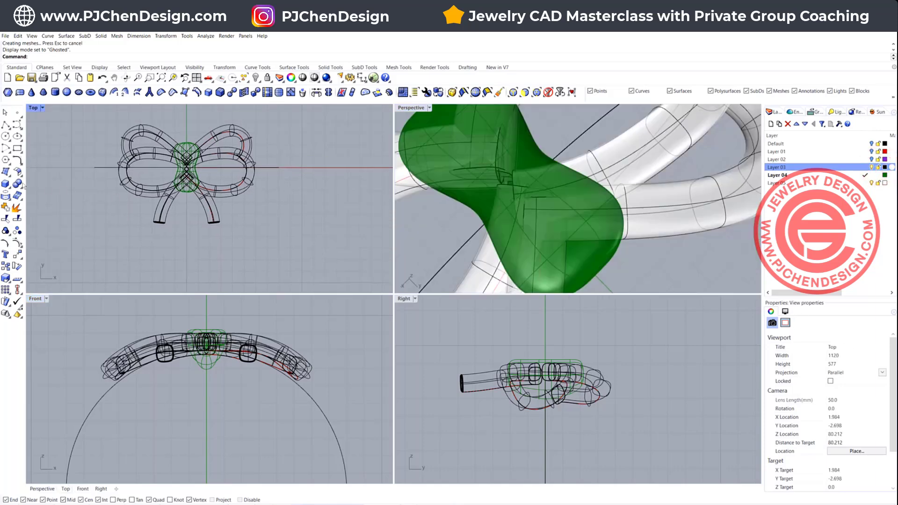
- Draw a 1.5 by 1.5 rectangle with conic corners beside the bow in the Top view, starting on the X axis
left_click(5, 183)
left_click(17, 150)
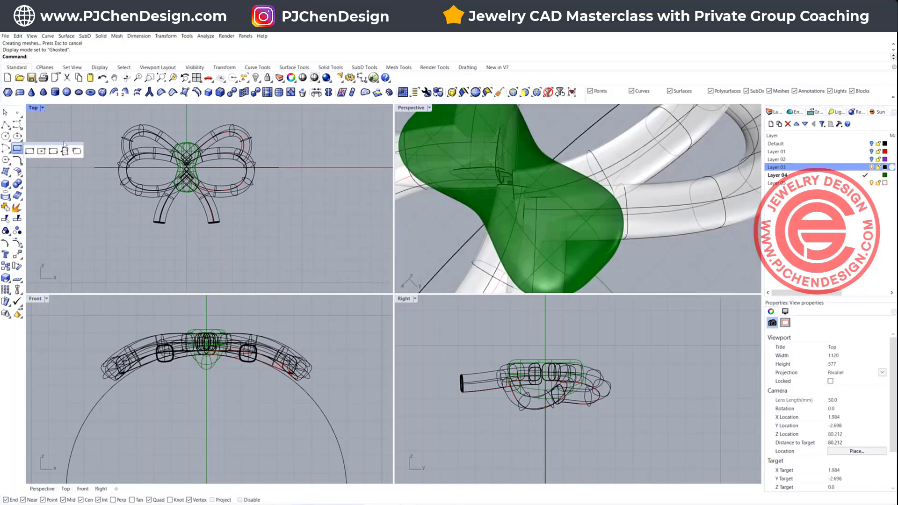
left_click(76, 151)
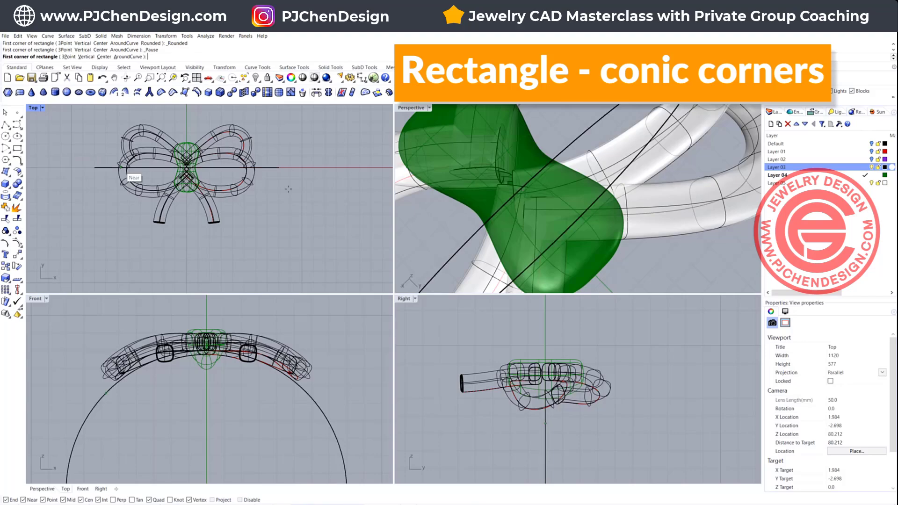
left_click(279, 168)
scroll(279, 167, "up", 3)
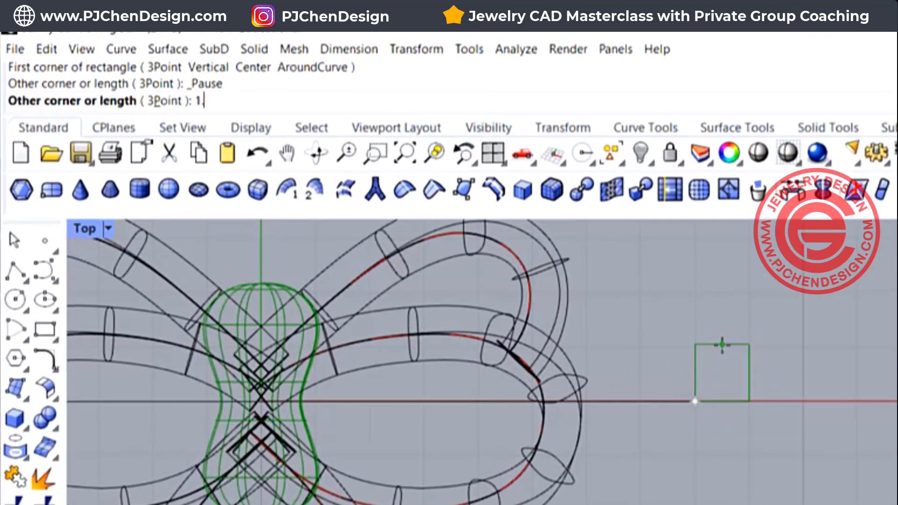
type("1.5")
key("Return")
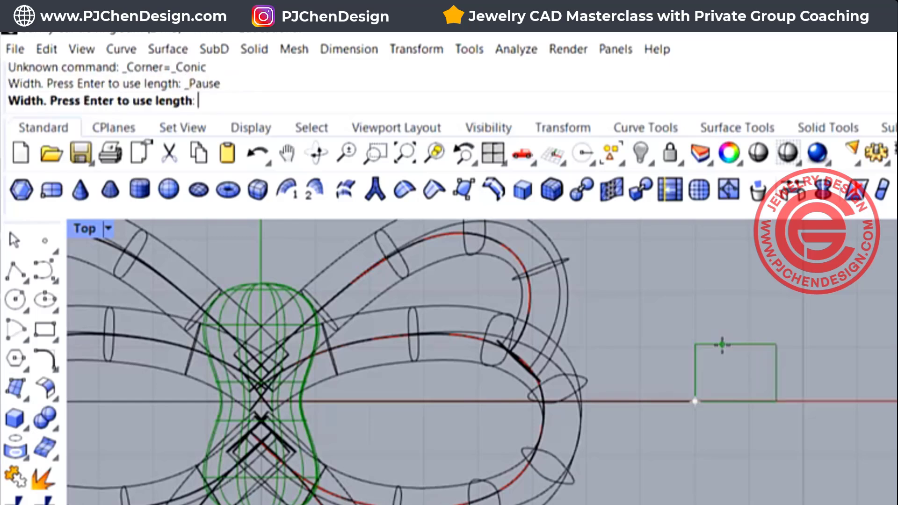
type("1.5")
key("Return")
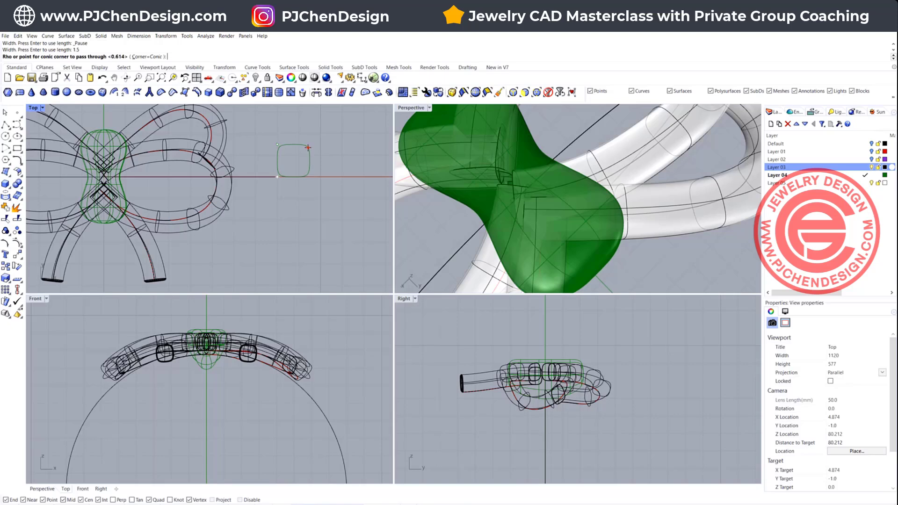
left_click(307, 147)
left_click(309, 164)
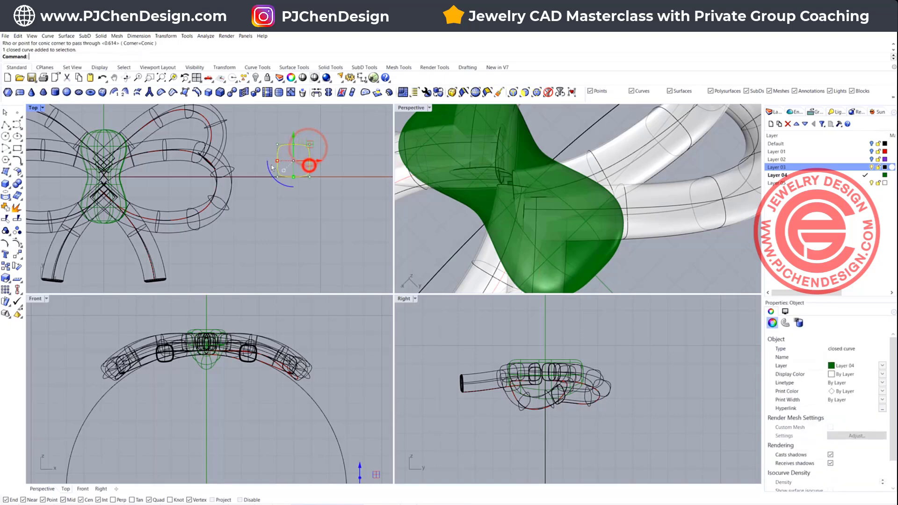
- Move the rounded square in the Top view from the midpoint of its bow-facing side onto the X axis, centring it on the axis
left_click(17, 254)
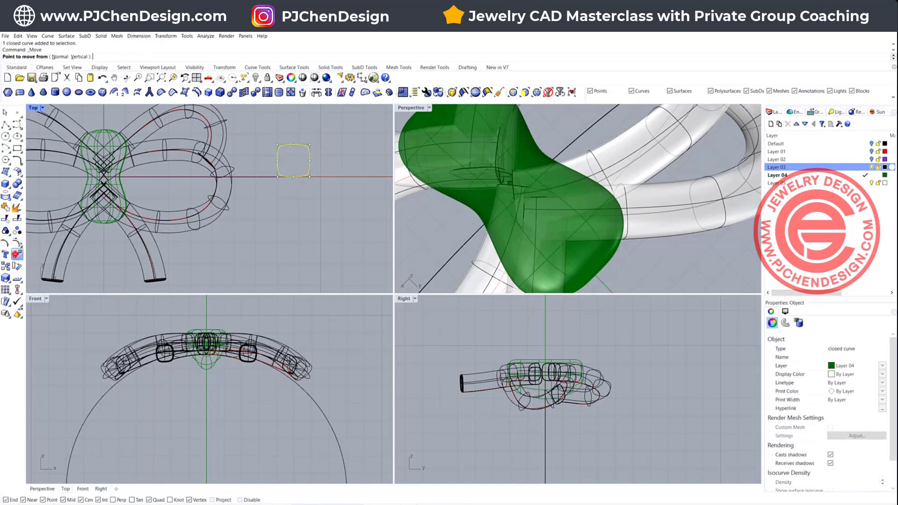
left_click(278, 160)
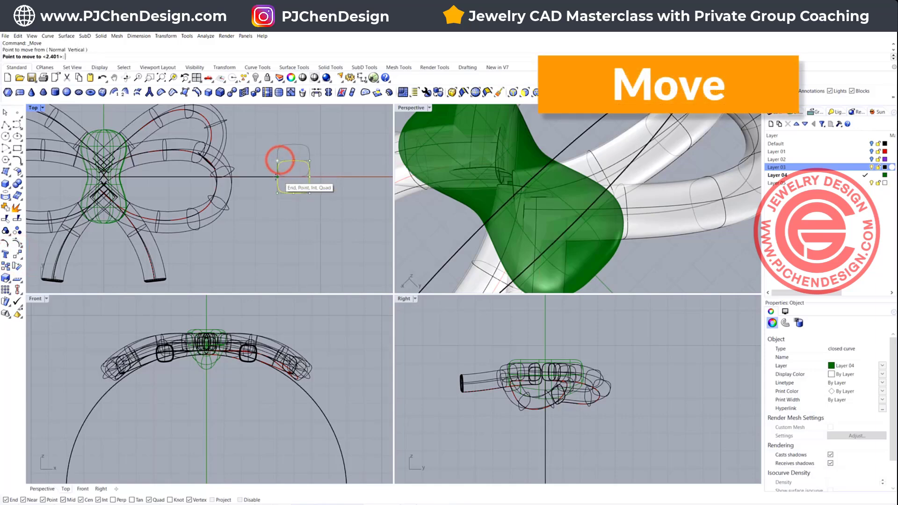
left_click(275, 177)
left_click(327, 228)
scroll(640, 172, "down", 12)
right_click_drag(641, 172, 561, 198)
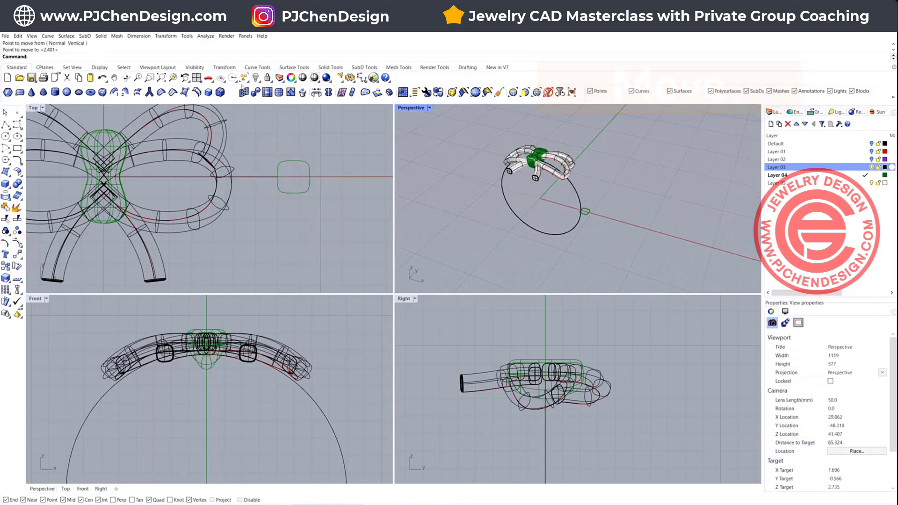
- Sweep the rounded square along the ring circle with Sweep 1 Rail, using Freeform frame style and unchanged cross sections, to form the band
left_click(66, 36)
left_click(79, 59)
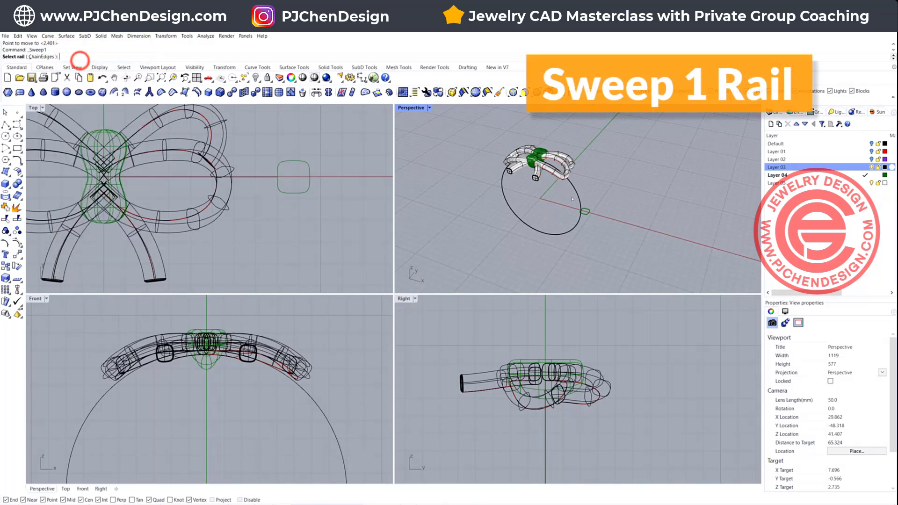
left_click(578, 199)
left_click(588, 214)
key("Return")
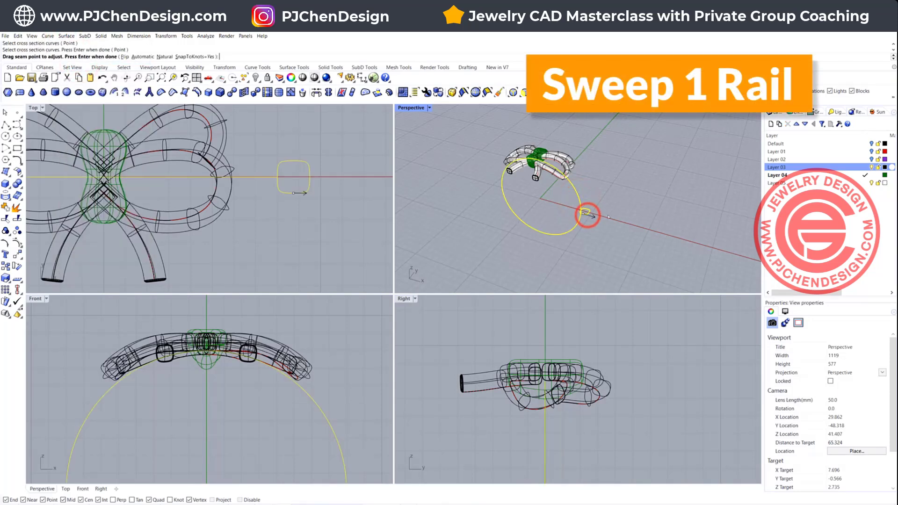
right_click(608, 216)
left_click(658, 351)
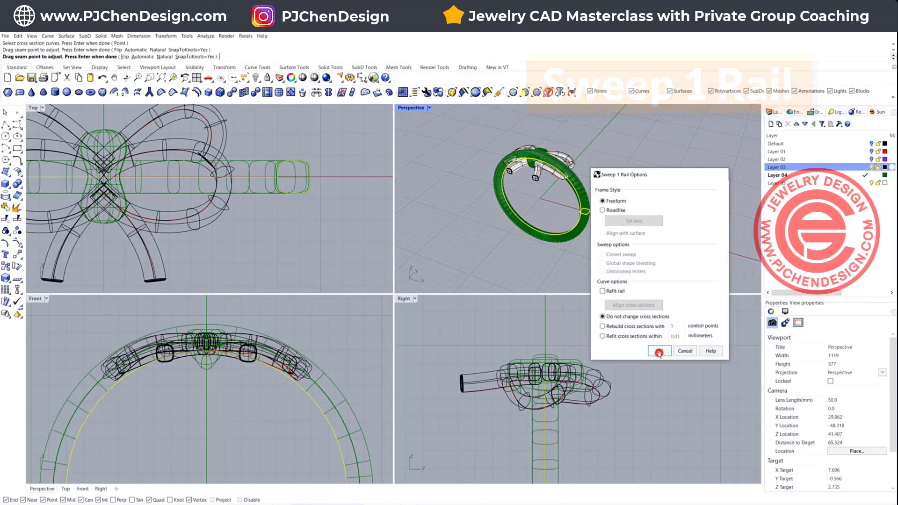
- Try raising the whole bow in the Front view so it sits higher on the band, and undo the move
left_click(223, 406)
left_click_drag(79, 314, 351, 420)
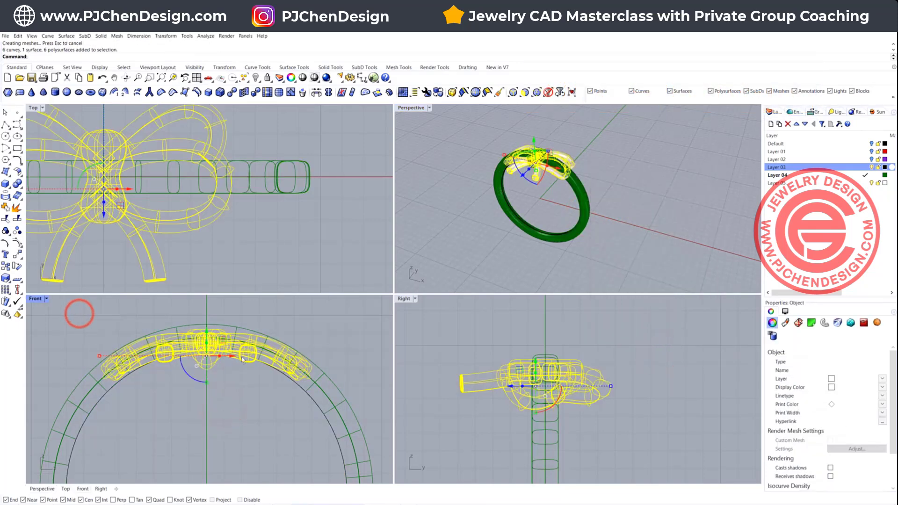
left_click(661, 157)
right_click_drag(550, 140, 546, 163)
scroll(546, 163, "up", 4)
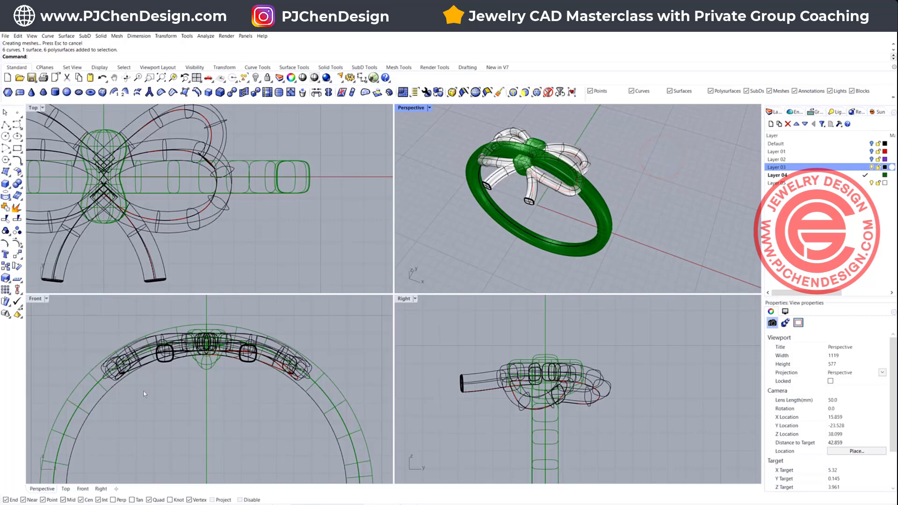
left_click_drag(71, 319, 298, 405)
left_click_drag(190, 365, 201, 353)
left_click(307, 363)
right_click_drag(552, 123, 578, 126)
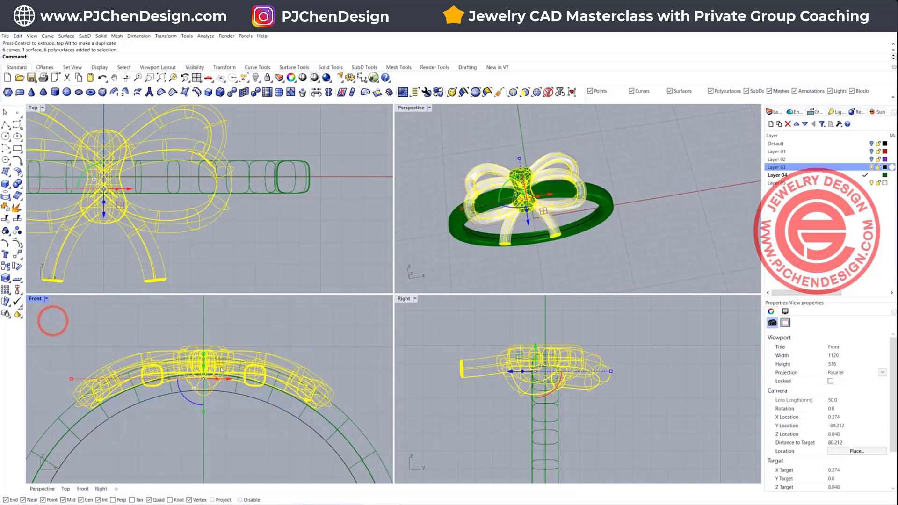
left_click_drag(204, 352, 203, 356)
key("ctrl+z")
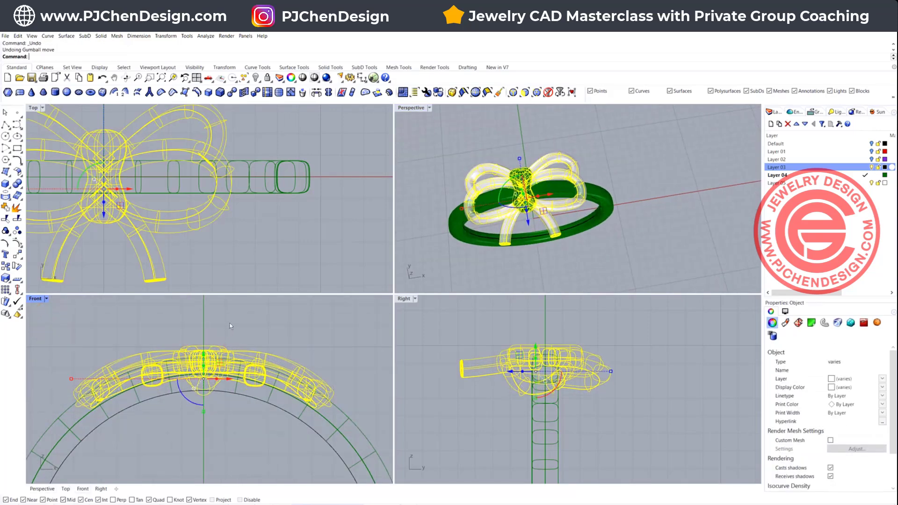
left_click(305, 361)
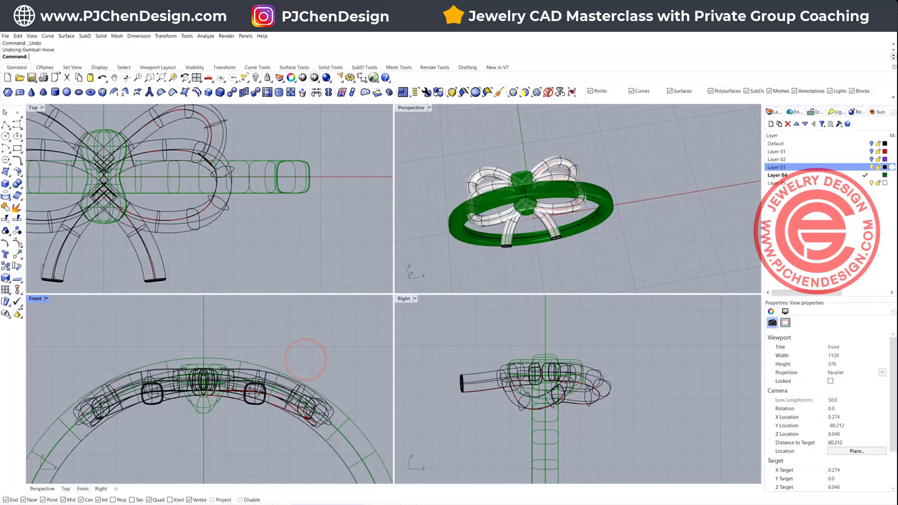
- Draw a straight vertical polyline across the band in the Top view, near the outer end of the bow's right lower loop
right_click_drag(491, 228, 523, 203)
scroll(510, 213, "up", 5)
scroll(194, 179, "up", 4)
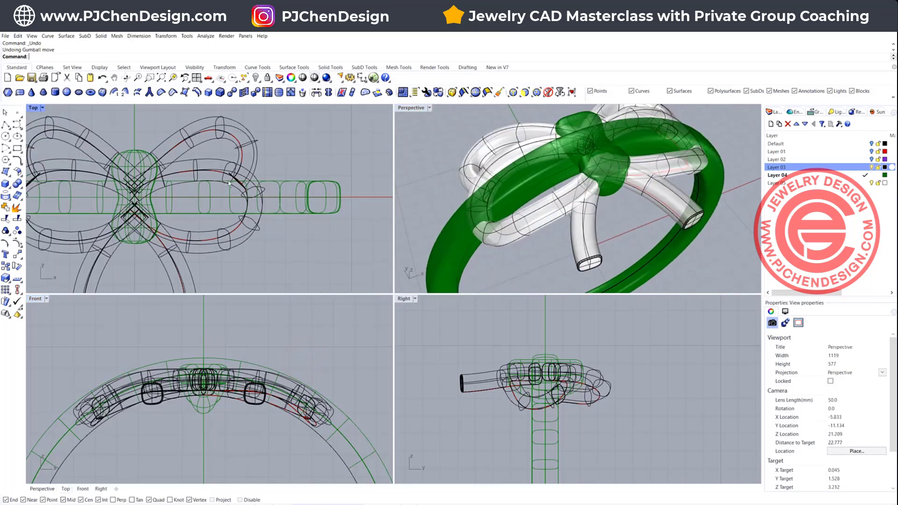
left_click(6, 125)
scroll(263, 183, "up", 4)
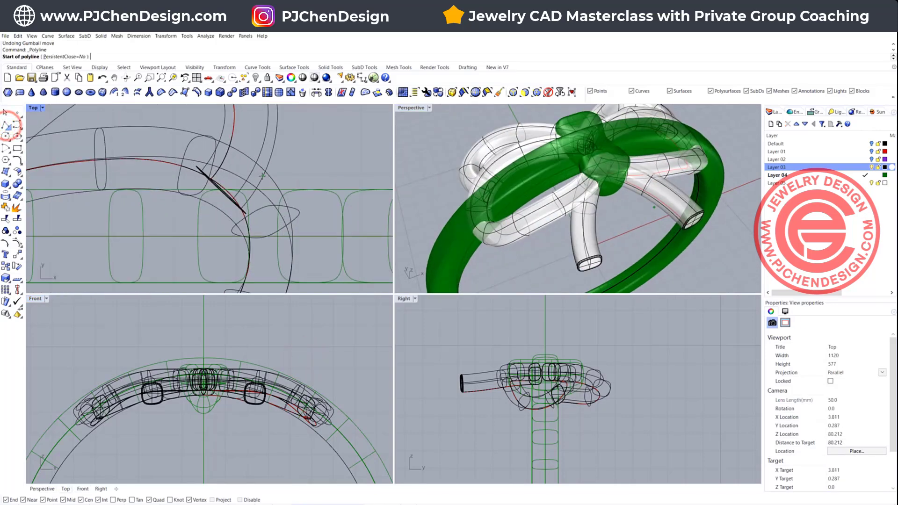
left_click(258, 183)
scroll(259, 183, "down", 3)
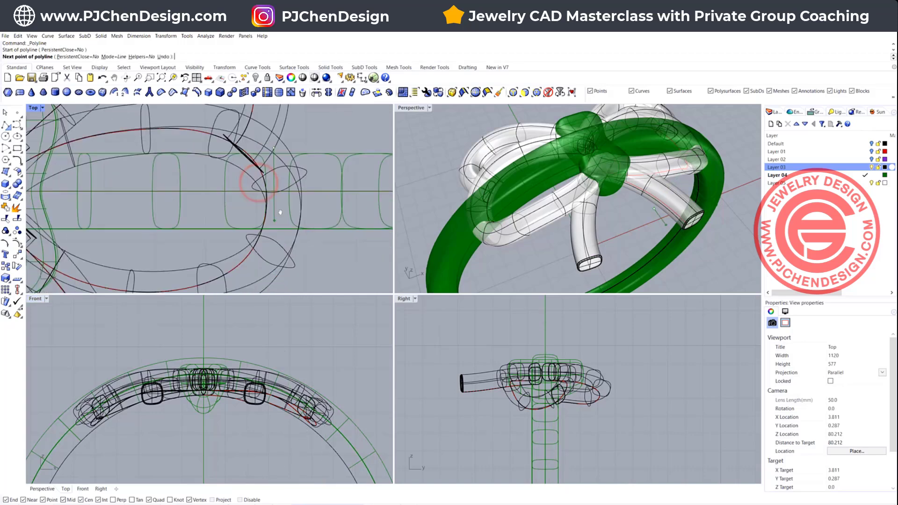
left_click(280, 220)
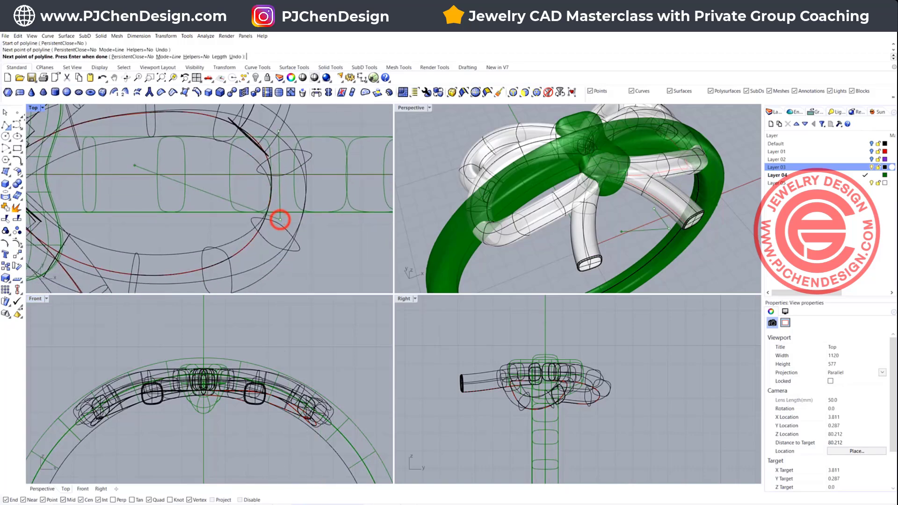
right_click(280, 220)
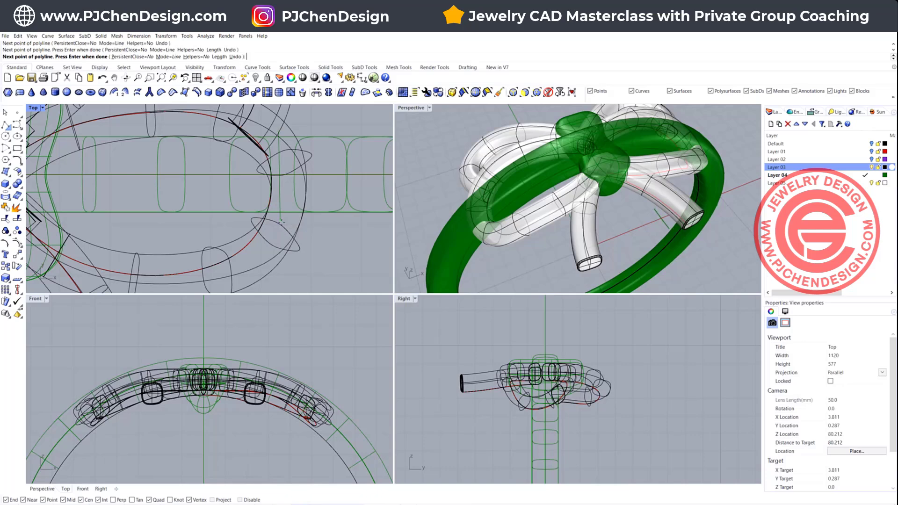
left_click(280, 219)
scroll(198, 173, "down", 4)
scroll(231, 191, "down", 4)
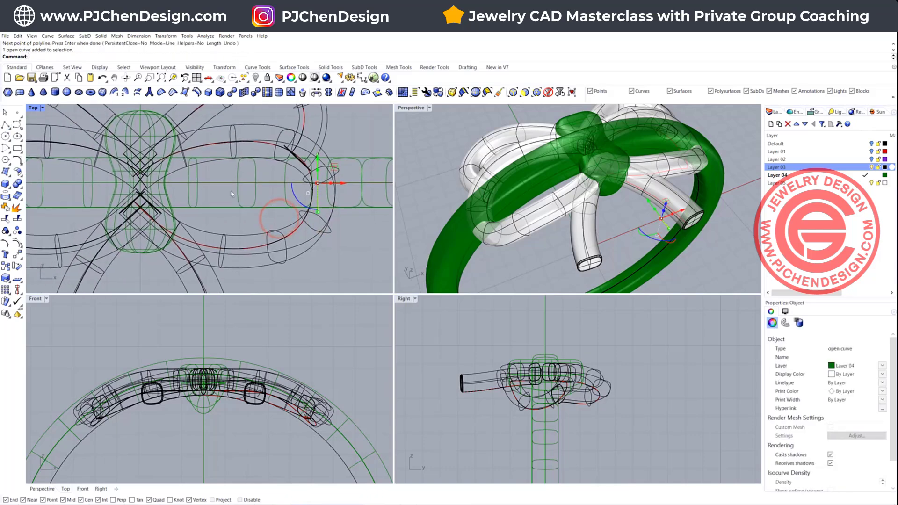
- Mirror a copy of the cutting line to the bow's other side, with the mirror plane starting at 0 and running vertically
left_click(17, 254)
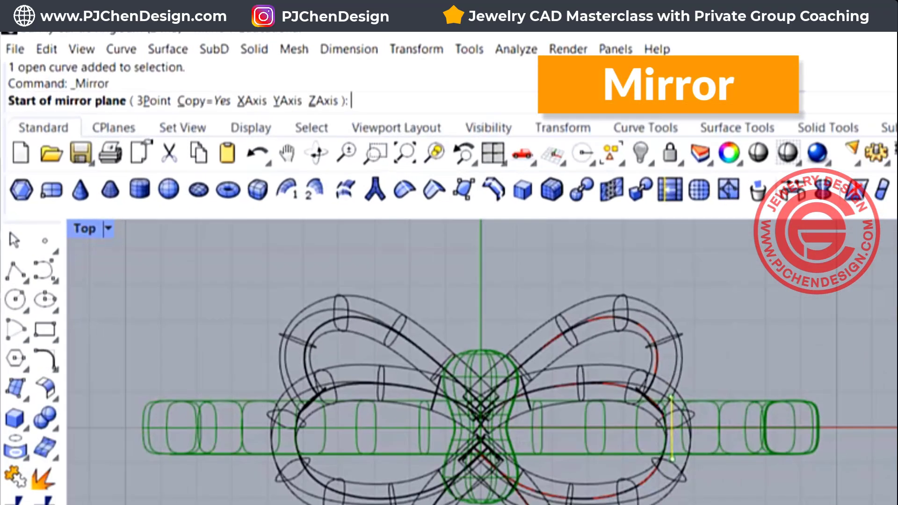
type("0")
key("Return")
left_click(338, 471)
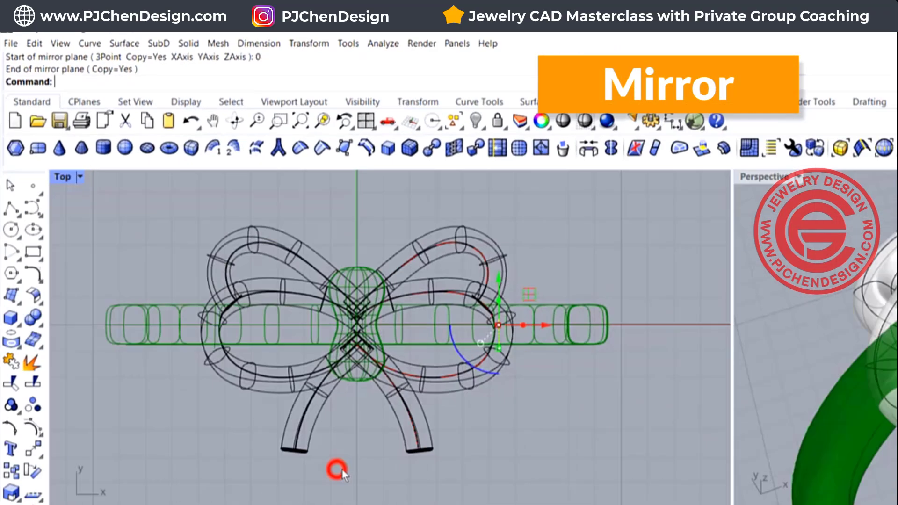
- Trim away the band section between the two cutting lines beneath the bow and inspect where the cut ends meet the loops
scroll(298, 435, "up", 6)
left_click(294, 434, "shift")
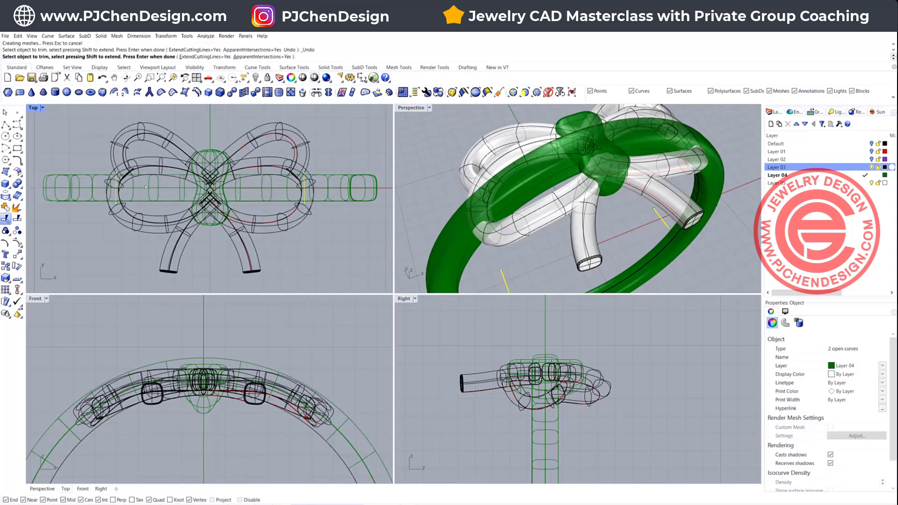
left_click(159, 194)
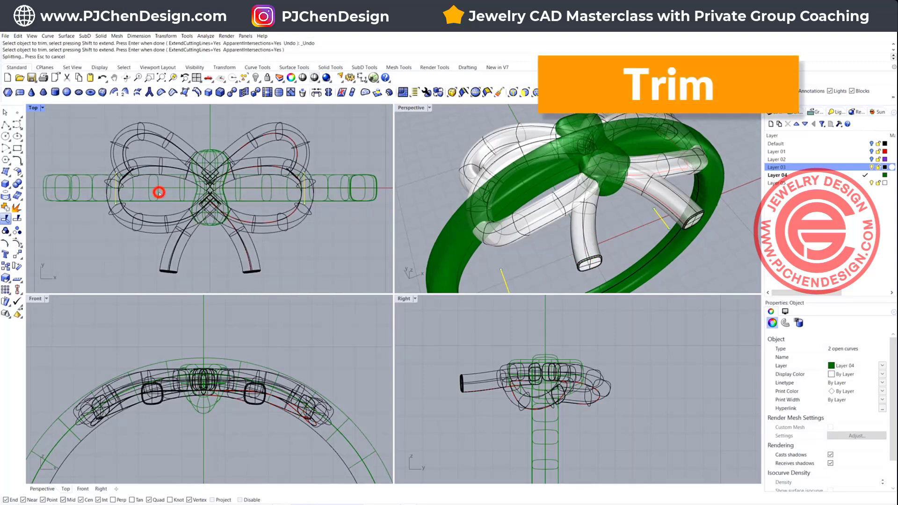
scroll(611, 215, "down", 6)
right_click_drag(610, 215, 590, 258)
scroll(590, 258, "up", 3)
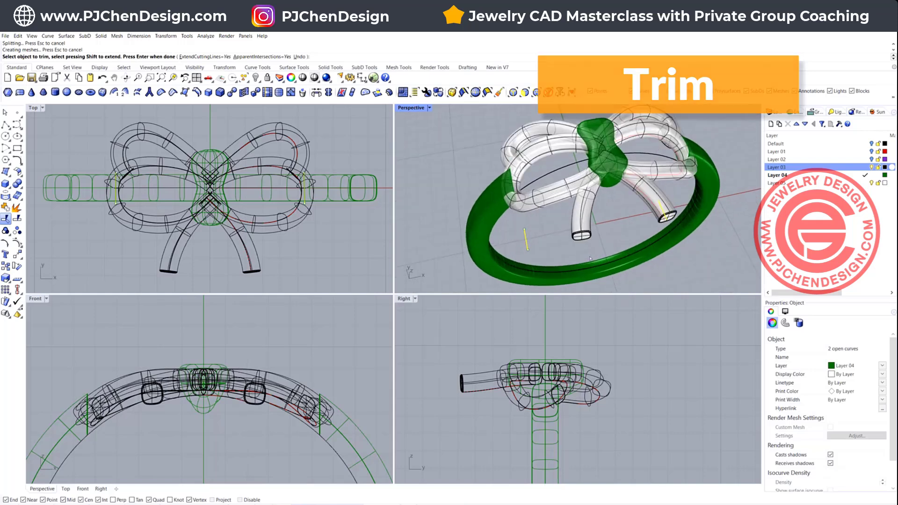
right_click(471, 175)
right_click_drag(461, 159, 480, 177)
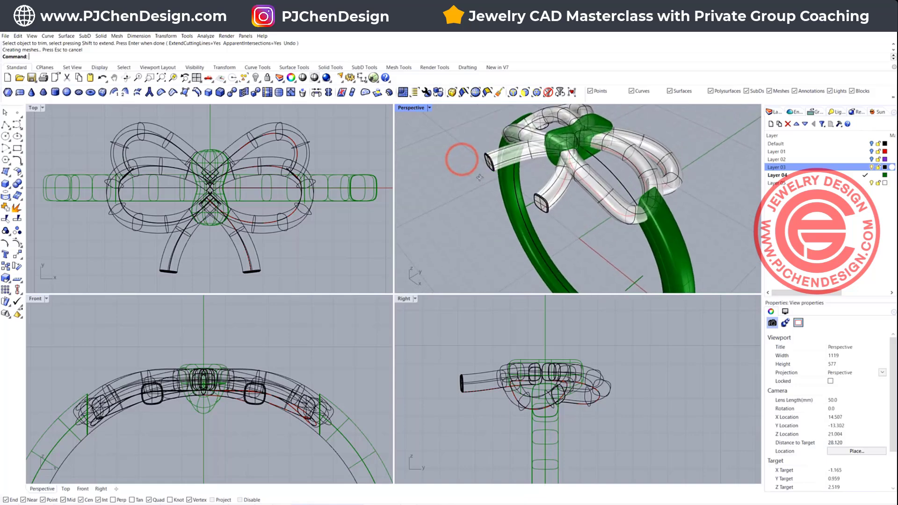
scroll(479, 177, "up", 5)
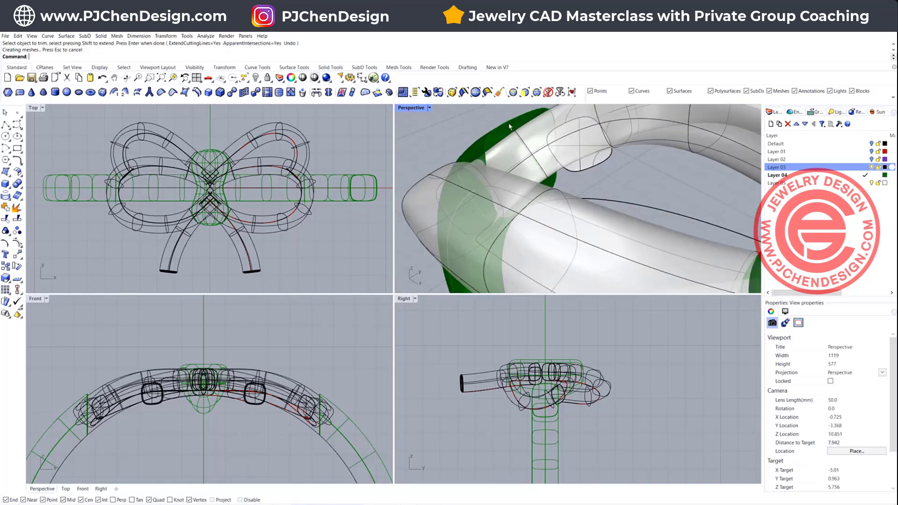
- Raise the whole bow slightly in the Front view and adjust its height scale a little so it sits higher on the band
left_click_drag(46, 341, 333, 455)
left_click_drag(203, 374, 203, 369)
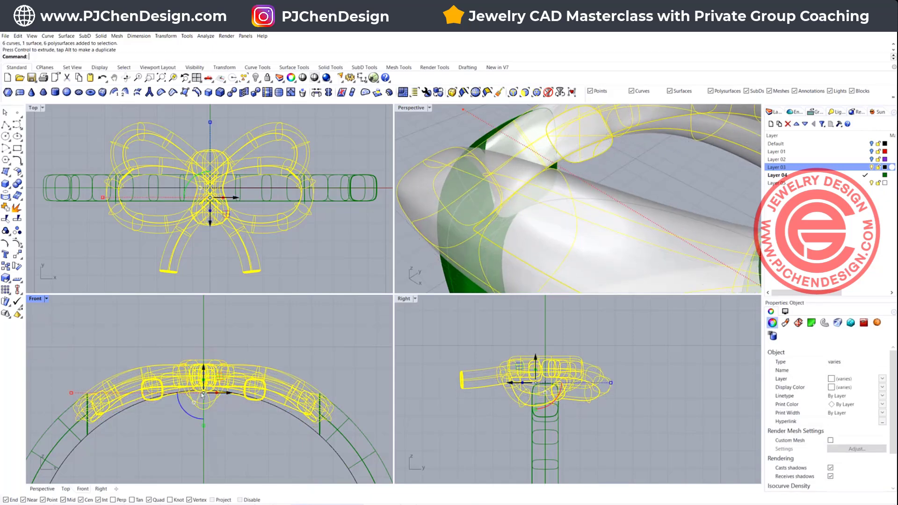
left_click_drag(204, 431, 203, 427)
left_click(313, 364)
scroll(552, 215, "down", 6)
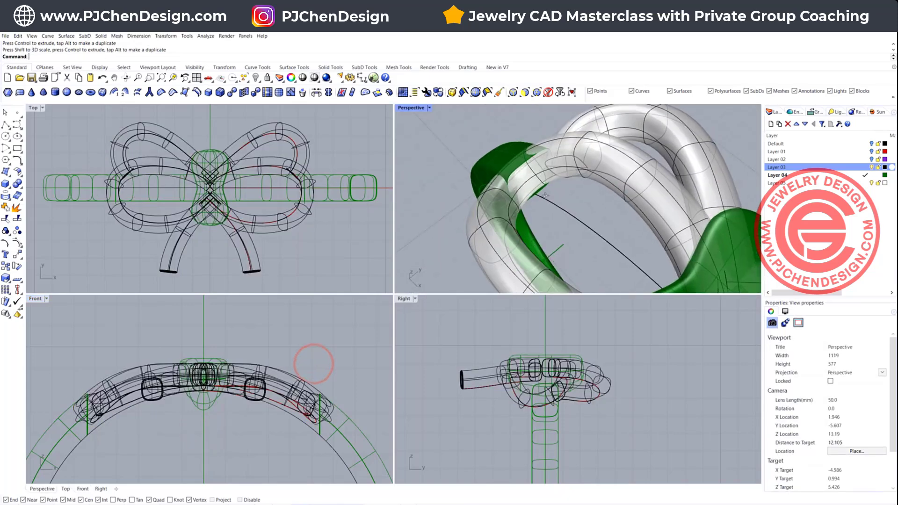
right_click_drag(538, 211, 503, 206)
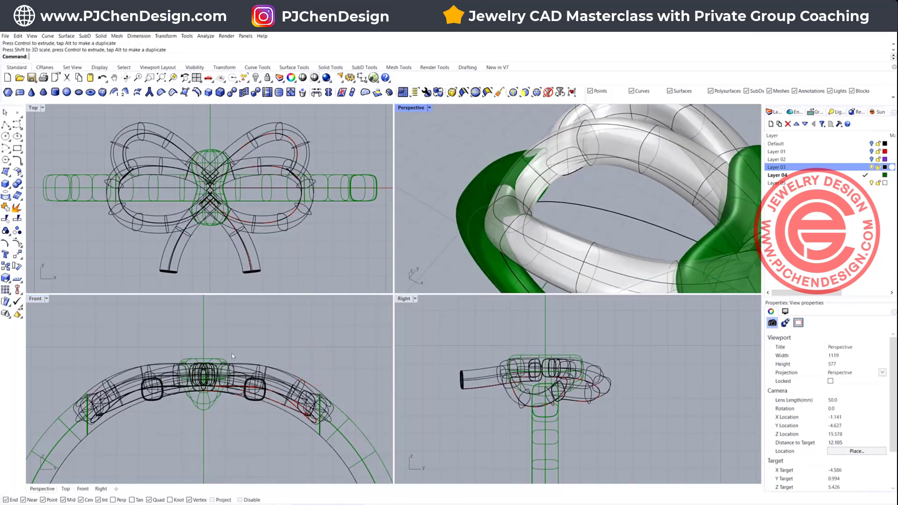
- Rotate the bow's two right loops slightly downward in the Front view about the knot's center, using a horizontal reference line
left_click(276, 223)
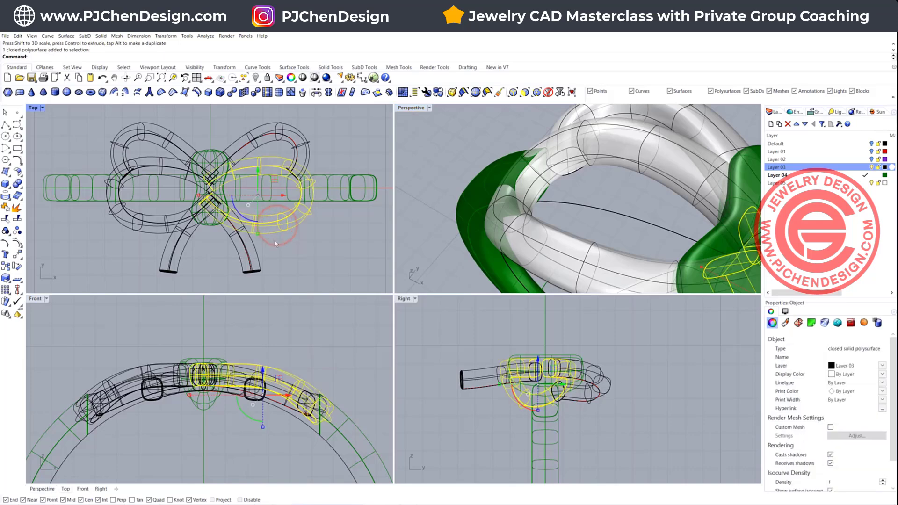
left_click(298, 415)
scroll(298, 414, "up", 1)
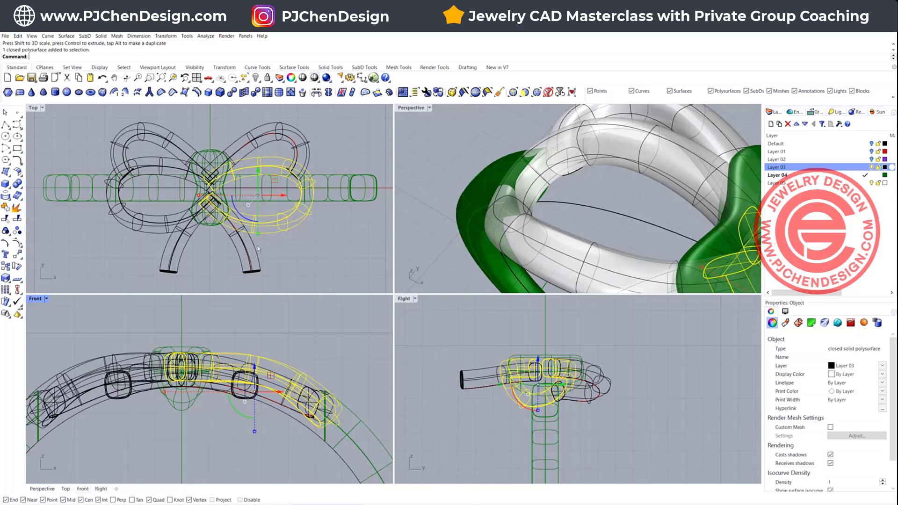
left_click(306, 135)
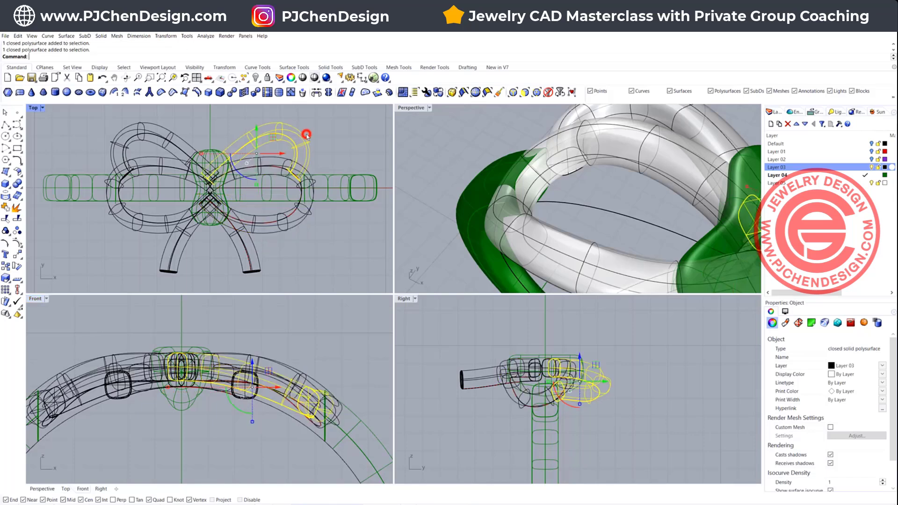
left_click(298, 220, "shift")
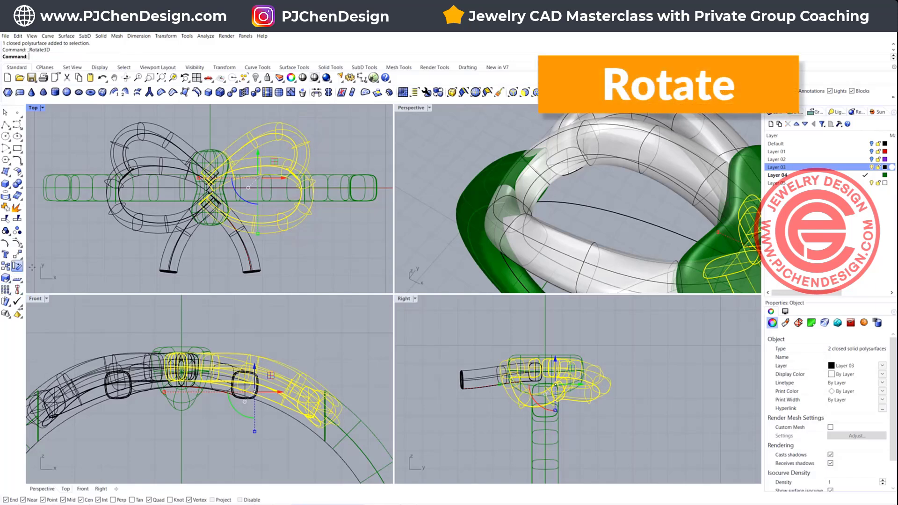
right_click(17, 266)
left_click(18, 266)
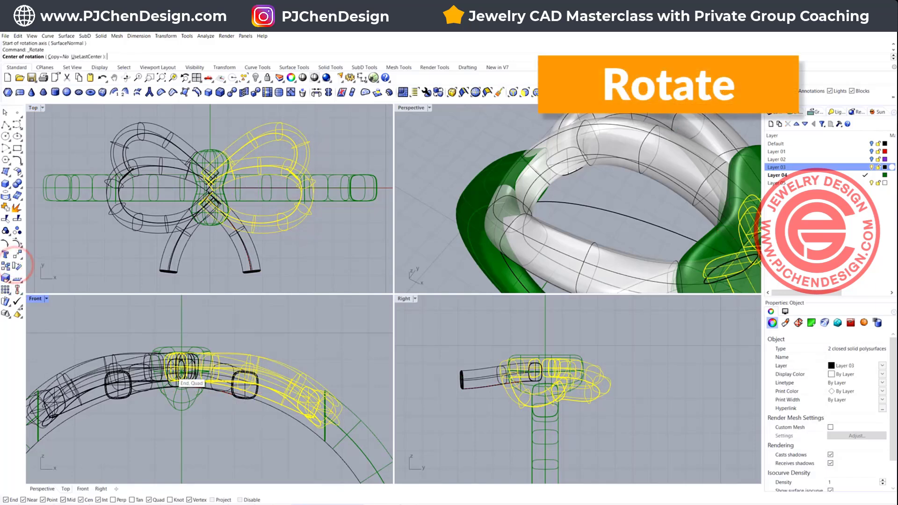
left_click(182, 370)
left_click(358, 370)
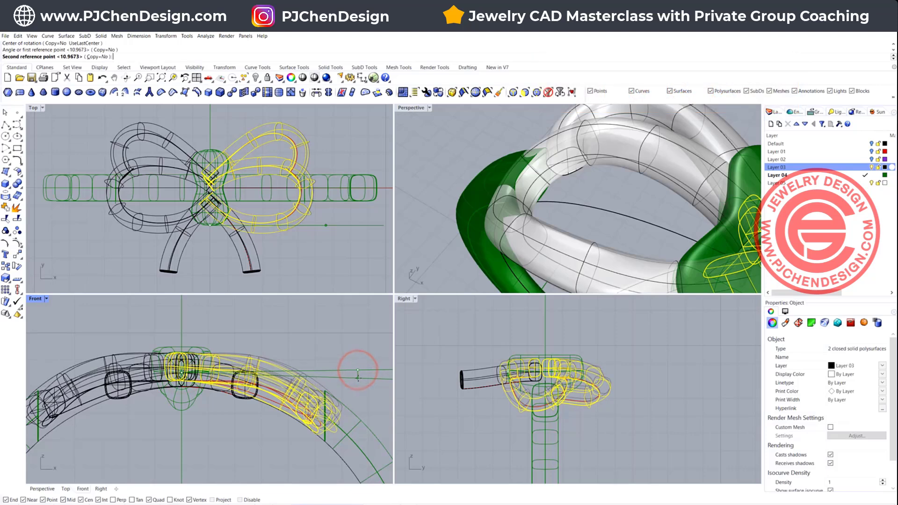
left_click(358, 378)
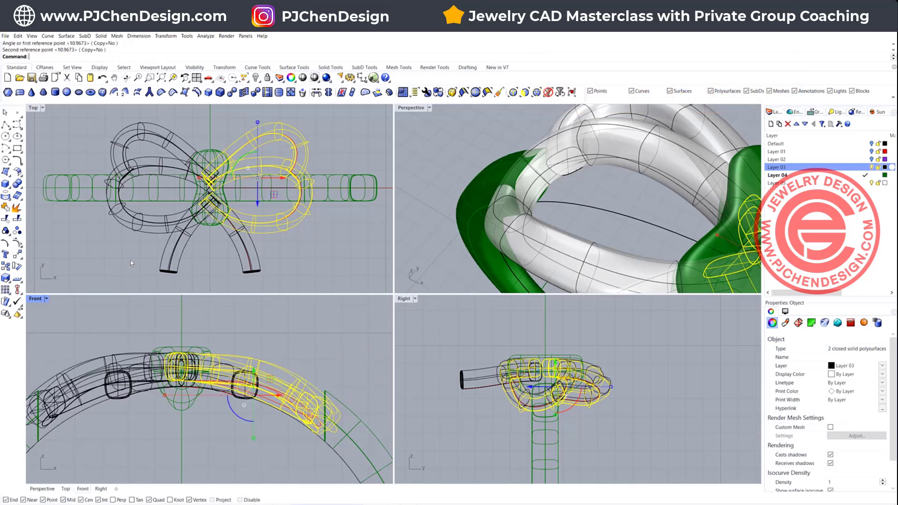
- Delete the upper and lower loops on the bow's left side
left_click(135, 229)
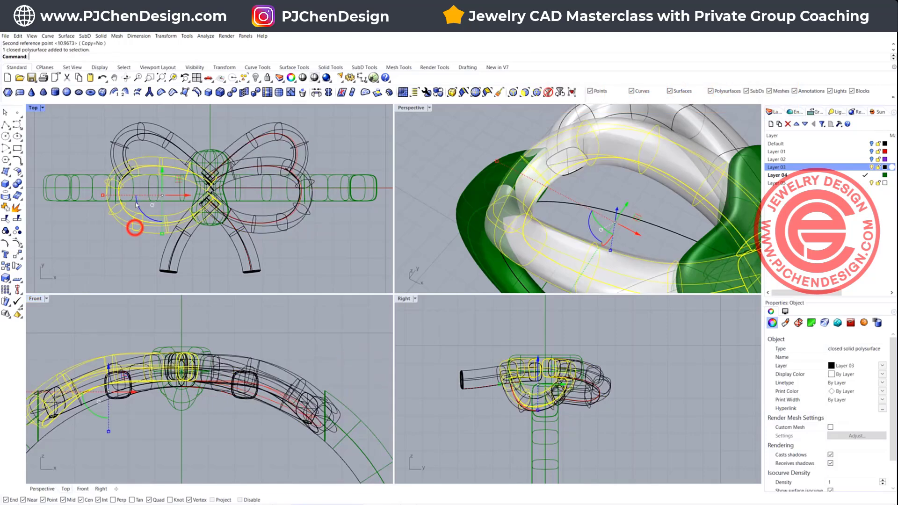
left_click(182, 141, "shift")
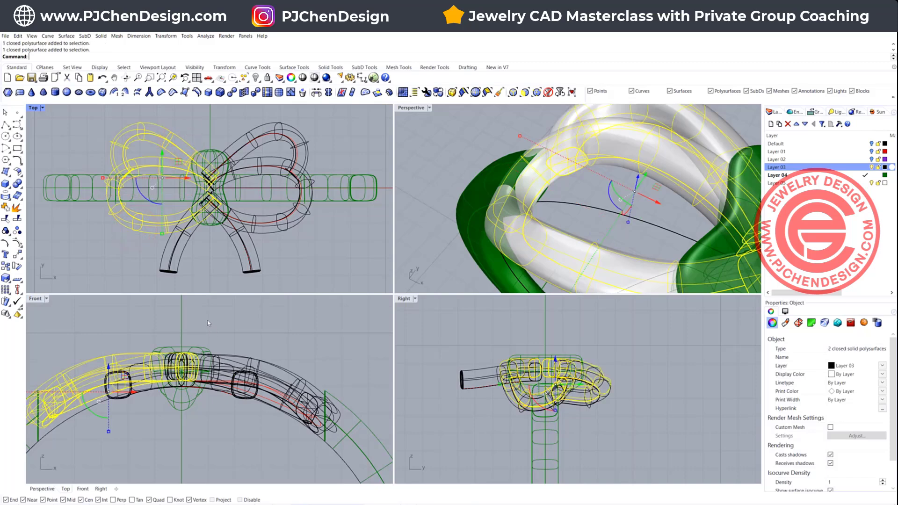
key("Delete")
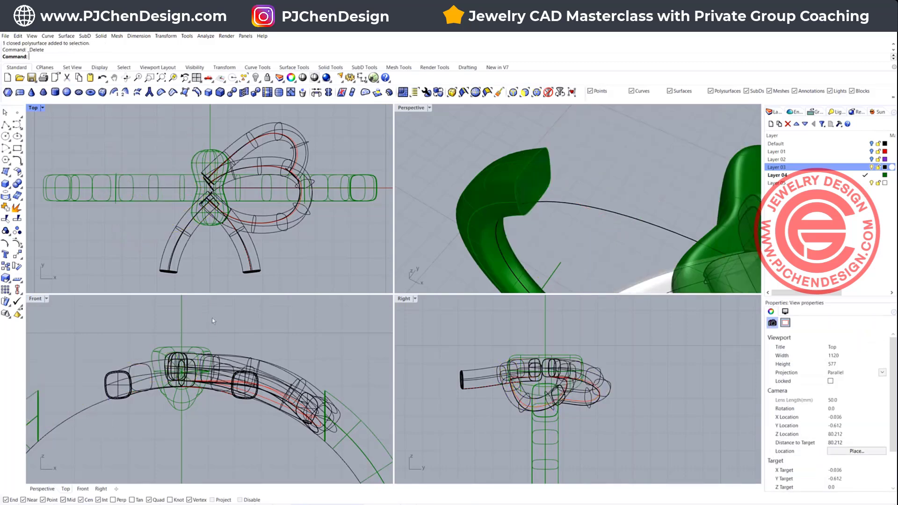
- Mirror the two rotated right loops to the left side in the Top view, with the mirror plane starting at 0 and running vertically
left_click(293, 228)
left_click(271, 133, "shift")
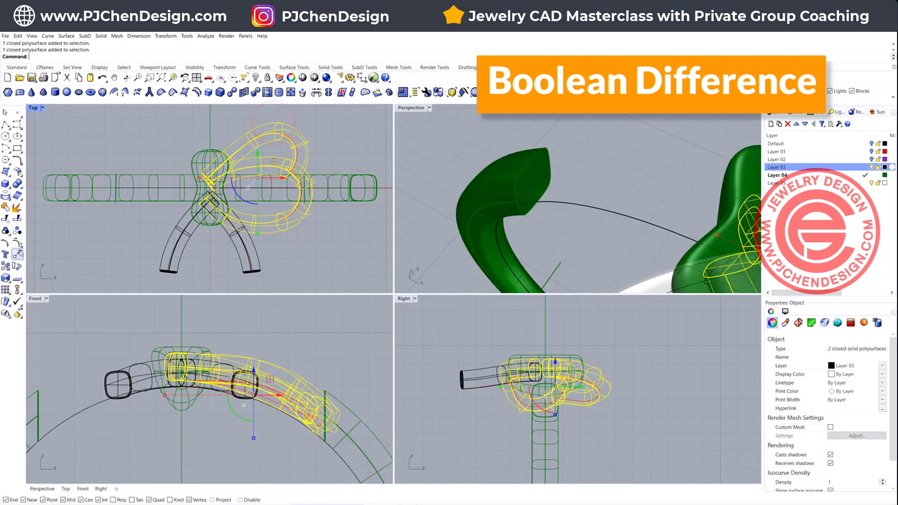
left_click(18, 255)
left_click(53, 269)
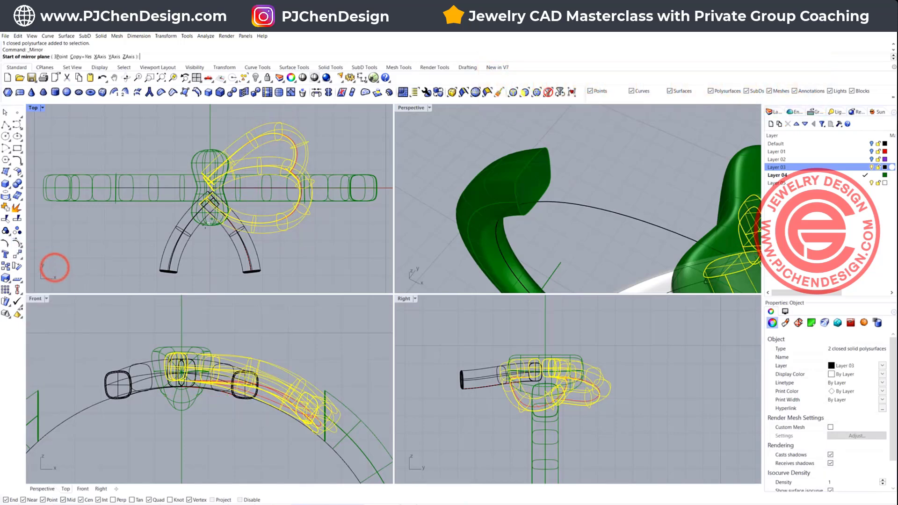
type("0")
key("Return")
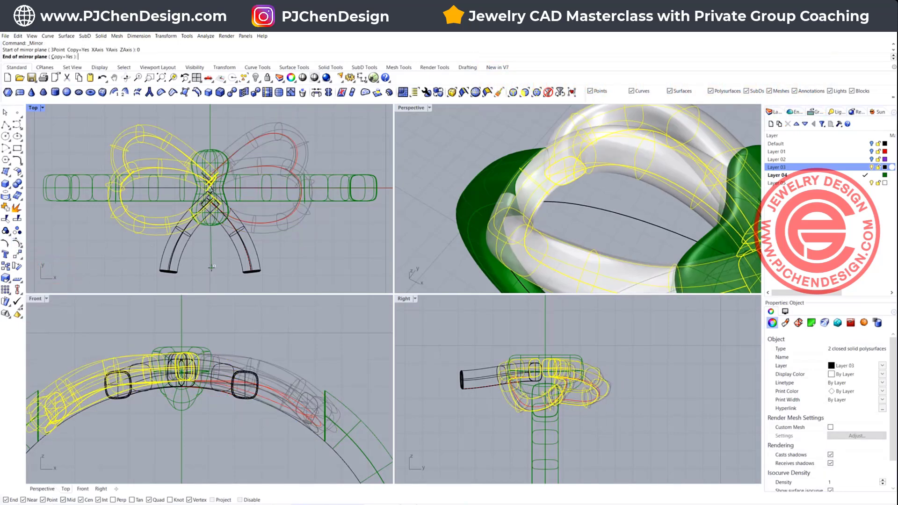
left_click(212, 268)
left_click(330, 271)
- Set the Perspective view to Rendered display mode and inspect the whole ring with the mirrored loops
scroll(376, 172, "down", 2)
scroll(557, 181, "down", 9)
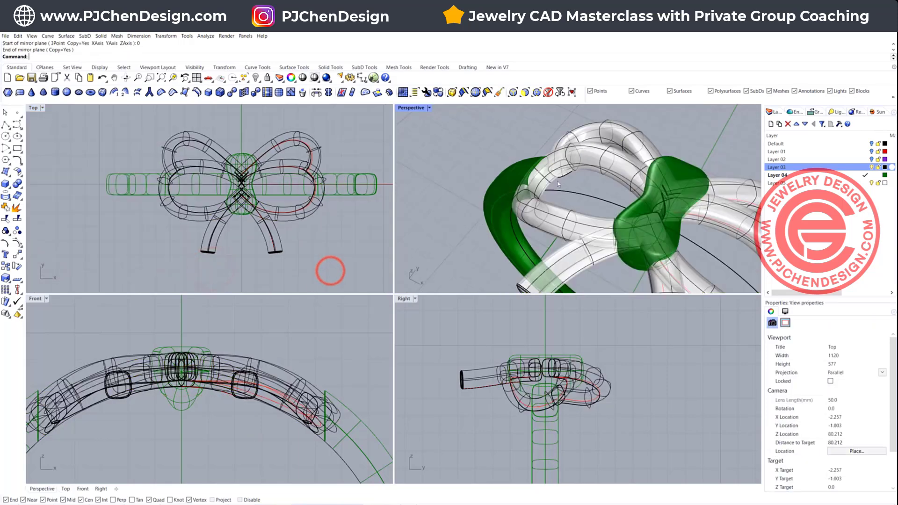
right_click_drag(557, 181, 589, 154)
right_click_drag(407, 273, 395, 271)
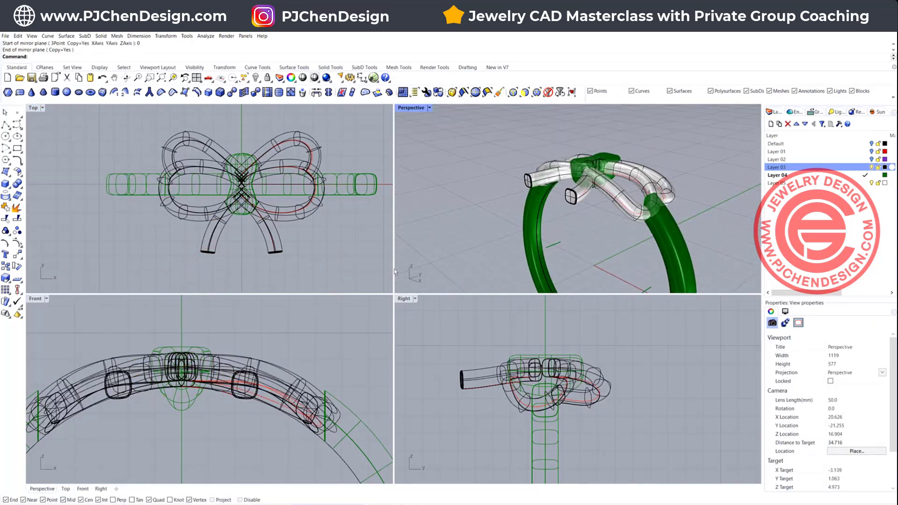
key("Home")
left_click(428, 108)
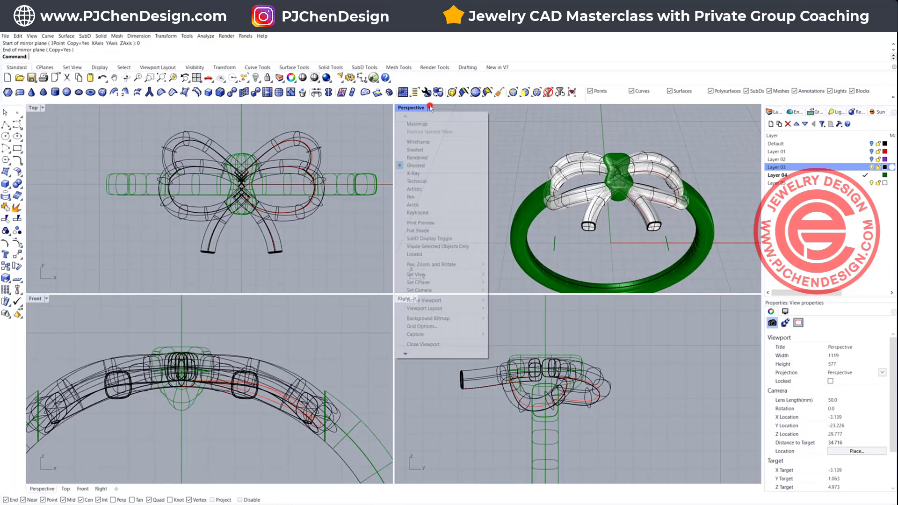
left_click(436, 156)
right_click_drag(468, 156, 560, 204)
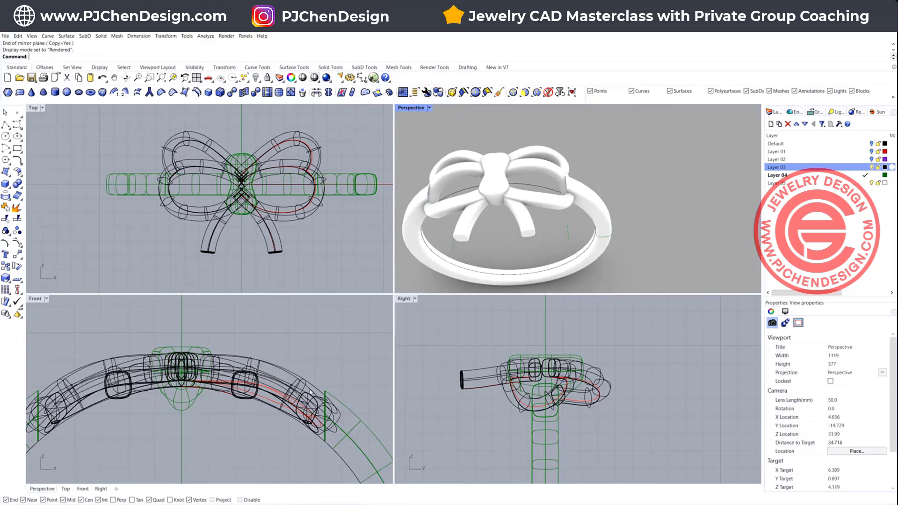
- Try raising the whole bow slightly more in the Front view, and undo the move
scroll(84, 356, "down", 3)
left_click_drag(35, 342, 280, 434)
left_click_drag(148, 357, 148, 352)
left_click(248, 349)
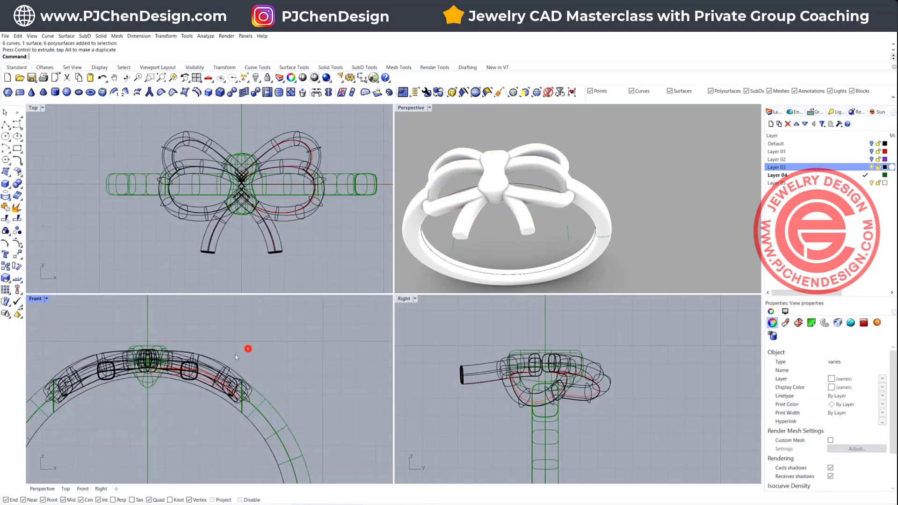
key("ctrl+z")
- Join the two trimmed band surfaces and cap the open ends to make the band a closed solid
scroll(148, 378, "up", 6)
scroll(330, 385, "up", 2)
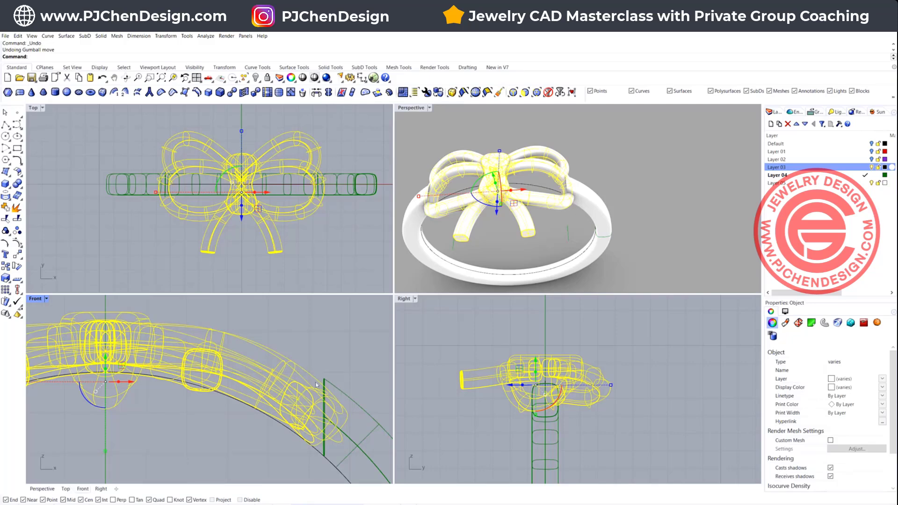
left_click(349, 397)
right_click_drag(599, 180, 613, 196)
left_click(602, 257, "shift")
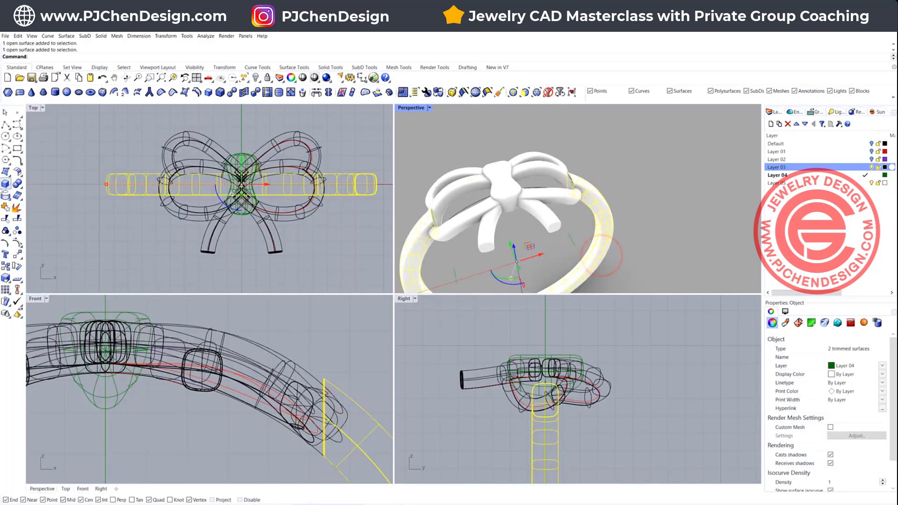
left_click(6, 207)
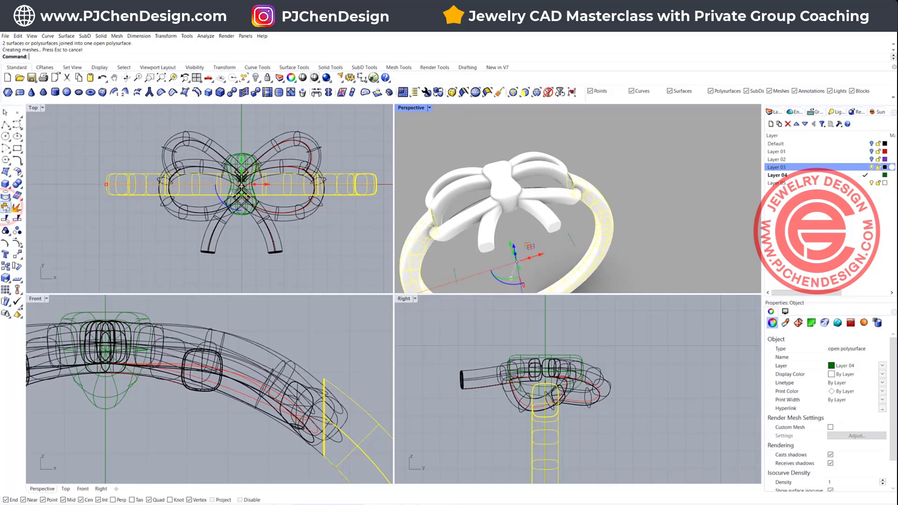
key("Return")
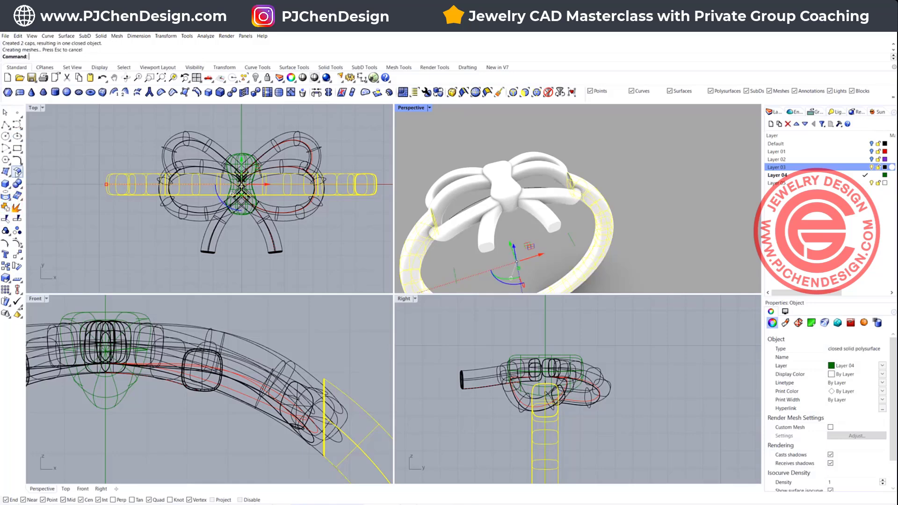
left_click(19, 185)
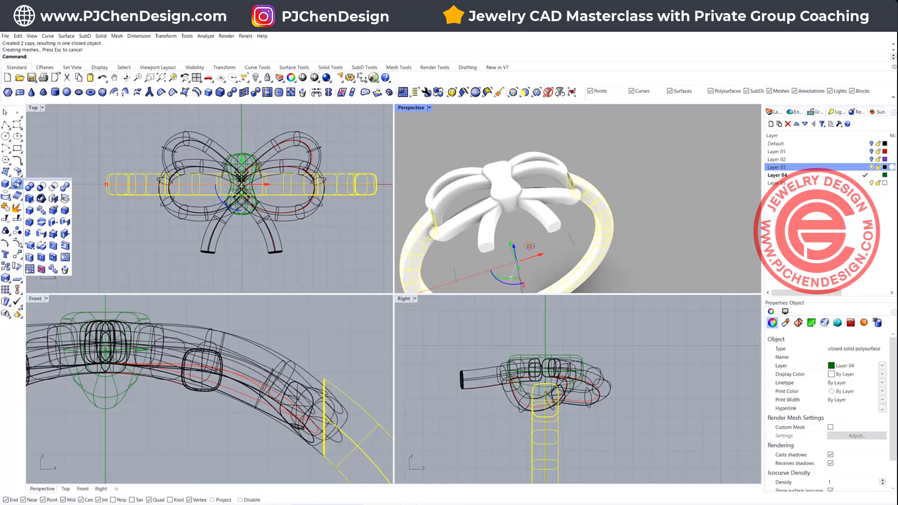
left_click(65, 210)
left_click(303, 349)
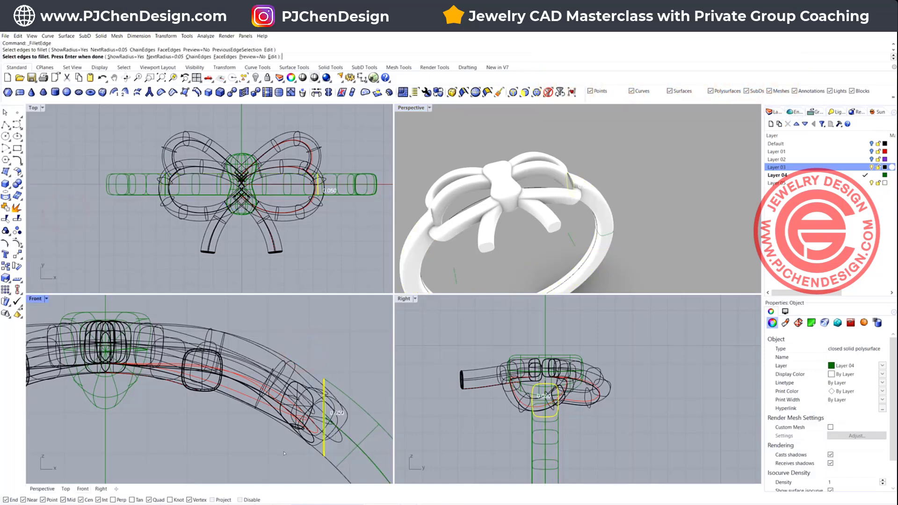
key("Return")
key("Return")
- Fillet the edges of the band's right cut end with a radius of 0.2
key("Return")
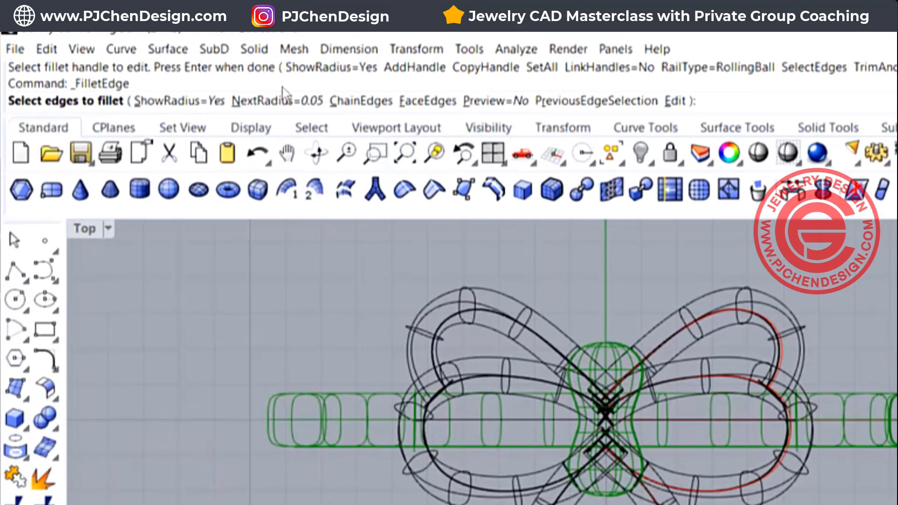
left_click(111, 56)
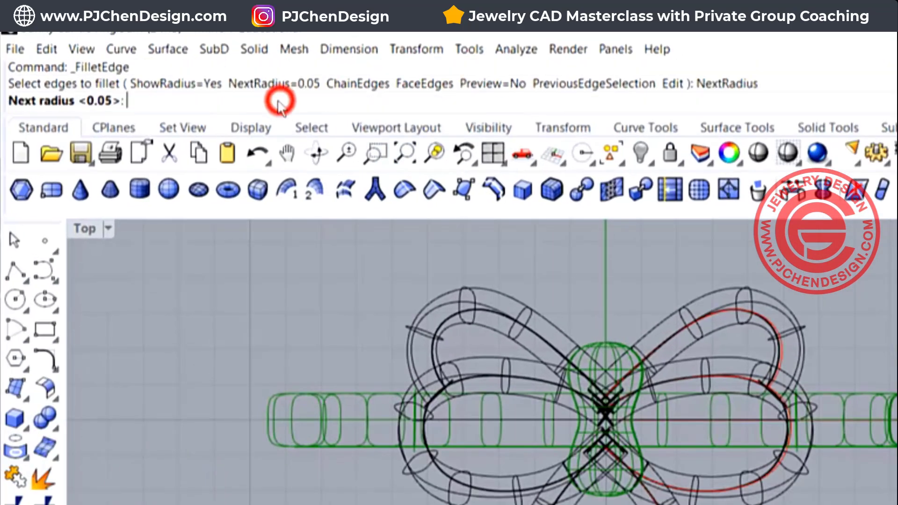
type("0.2")
key("Return")
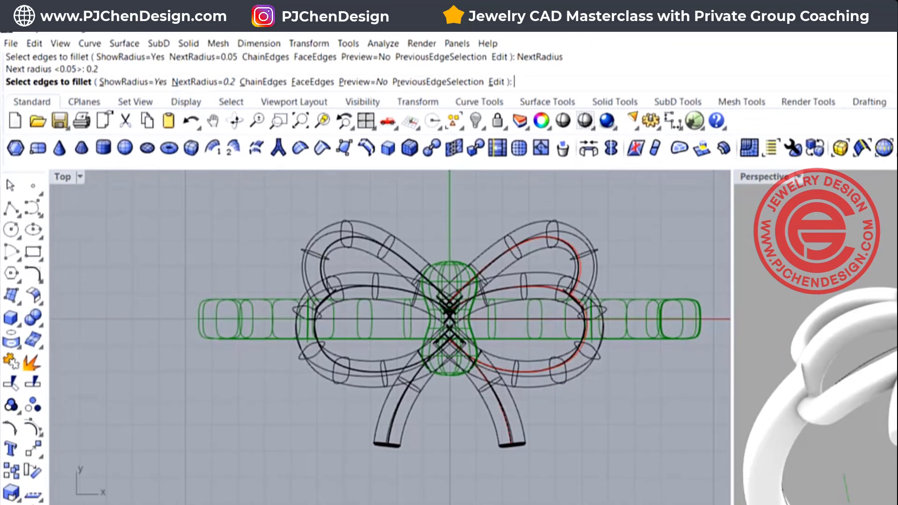
left_click_drag(312, 355, 347, 465)
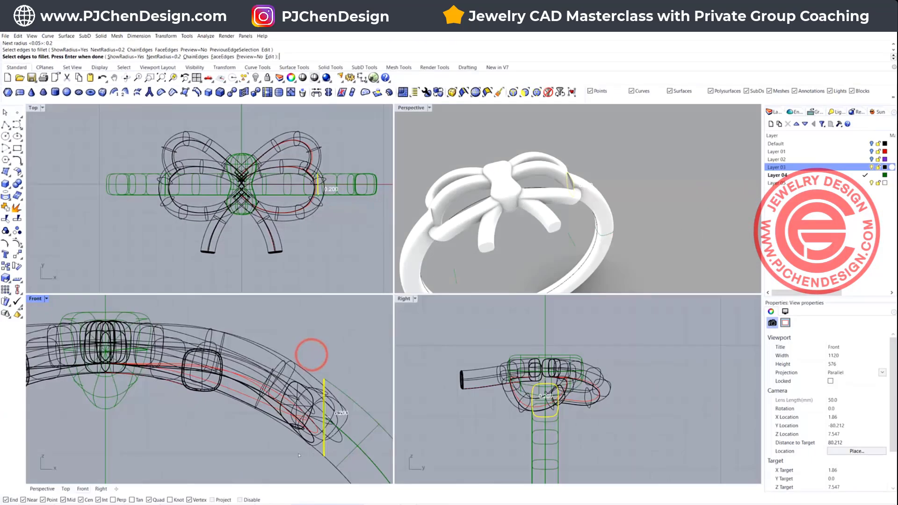
key("Return")
key("Return")
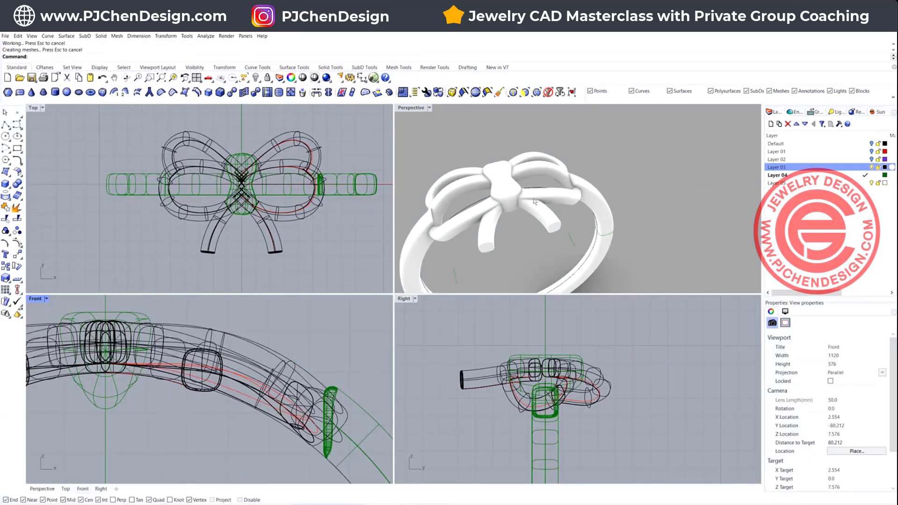
- Fillet the edges of the band's left cut end with a radius of 0.2
right_click_drag(534, 201, 523, 181)
scroll(573, 186, "up", 6)
scroll(506, 180, "down", 6)
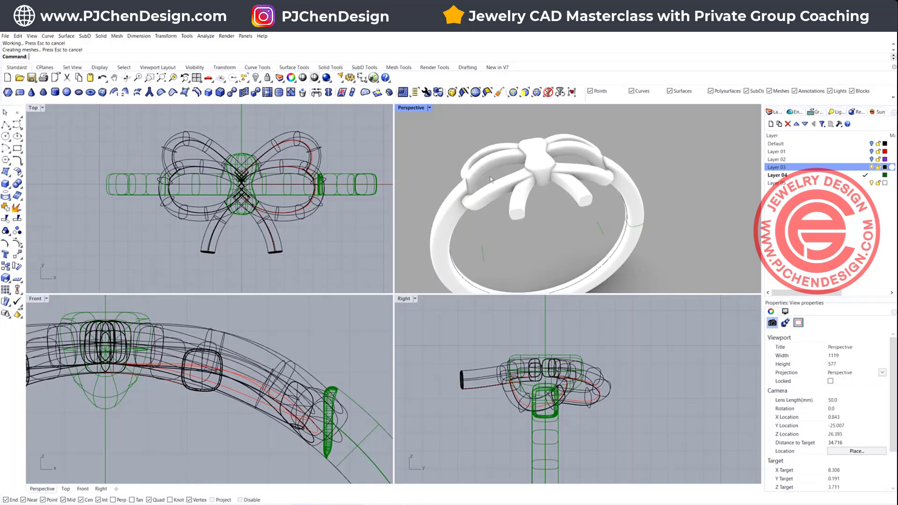
scroll(458, 197, "up", 3)
right_click(476, 200)
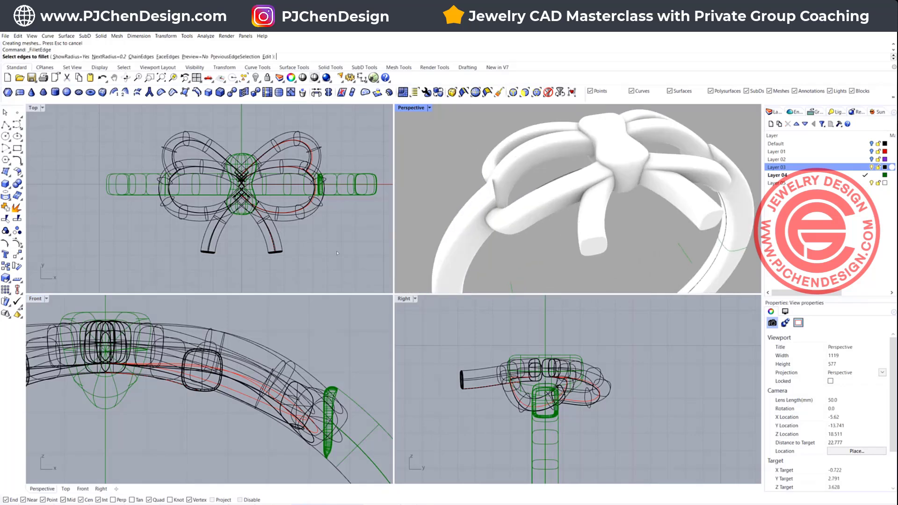
right_click_drag(93, 384, 209, 349)
scroll(209, 350, "down", 4)
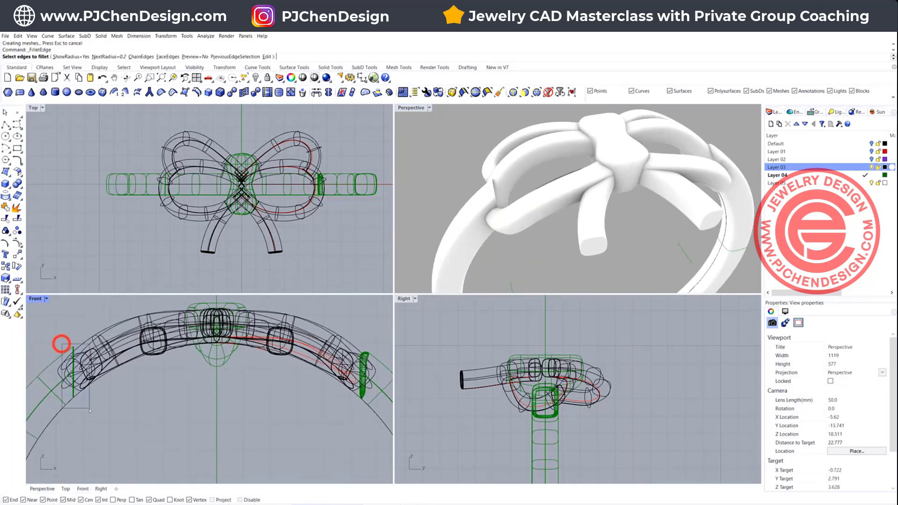
left_click_drag(89, 409, 89, 409)
right_click(109, 394)
right_click(108, 394)
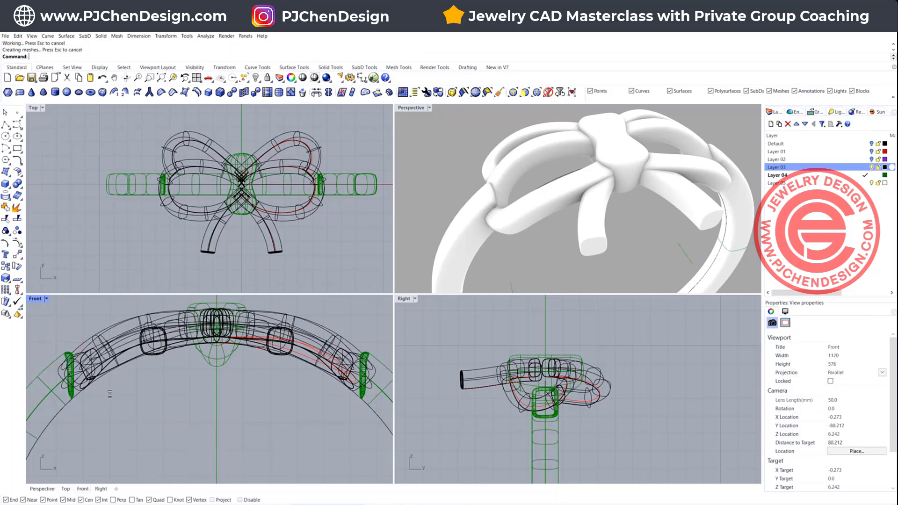
- Delete the filleted solid ring band while keeping the bow, the finger-size circle and the profile curve
scroll(576, 184, "down", 4)
right_click_drag(646, 184, 596, 180)
right_click(104, 361)
scroll(103, 361, "down", 2)
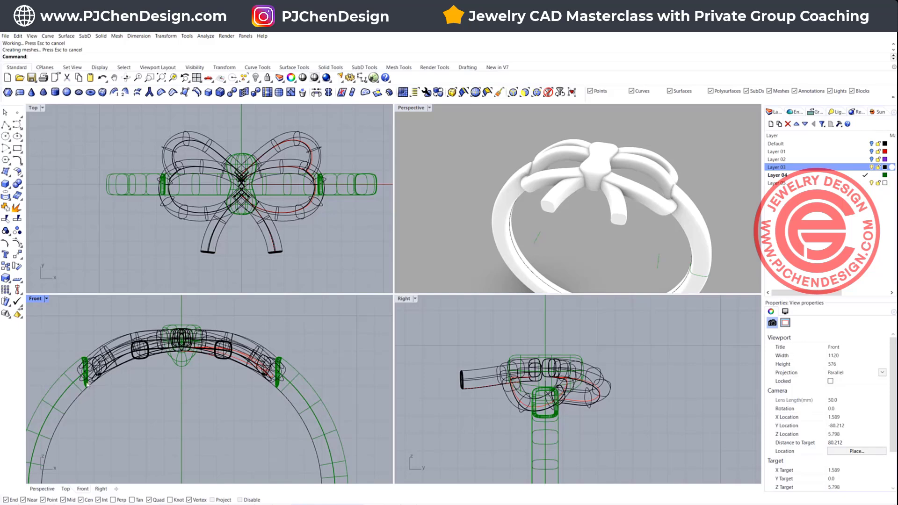
left_click(64, 370)
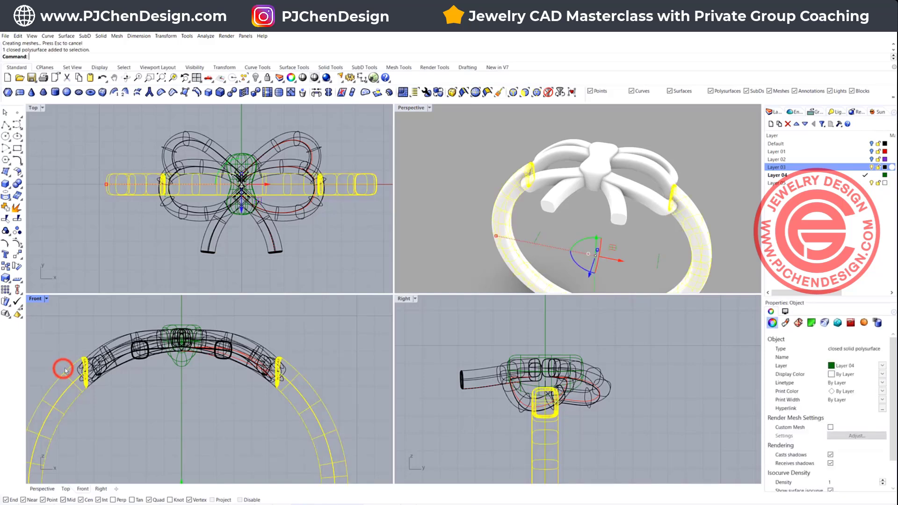
key("Delete")
- Scale the rounded-square band profile in 3D from its inner edge midpoint to a width of 1 mm
left_click(285, 202)
scroll(291, 208, "up", 3)
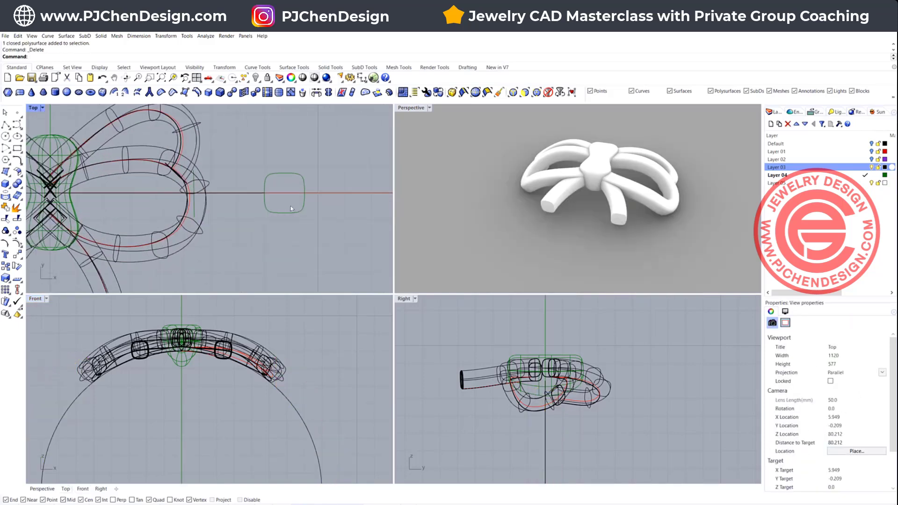
left_click(291, 207)
left_click(6, 277)
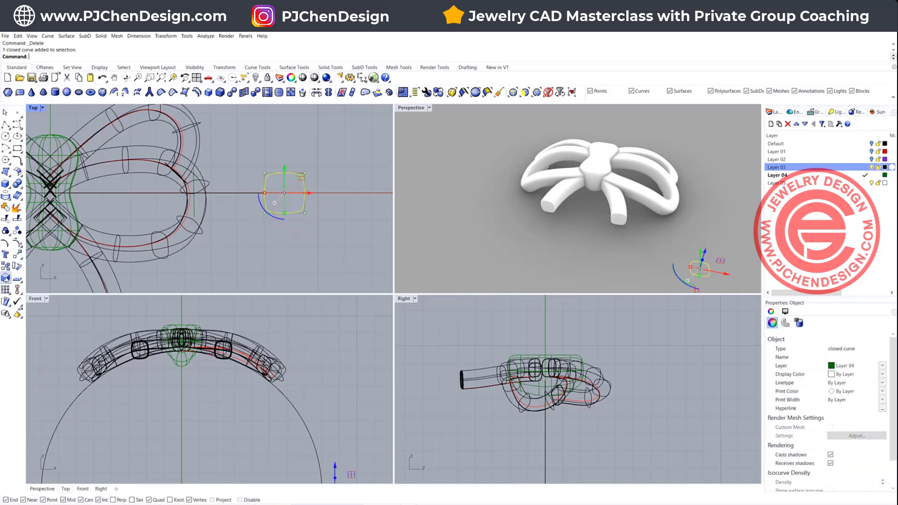
left_click(265, 193)
left_click(305, 193)
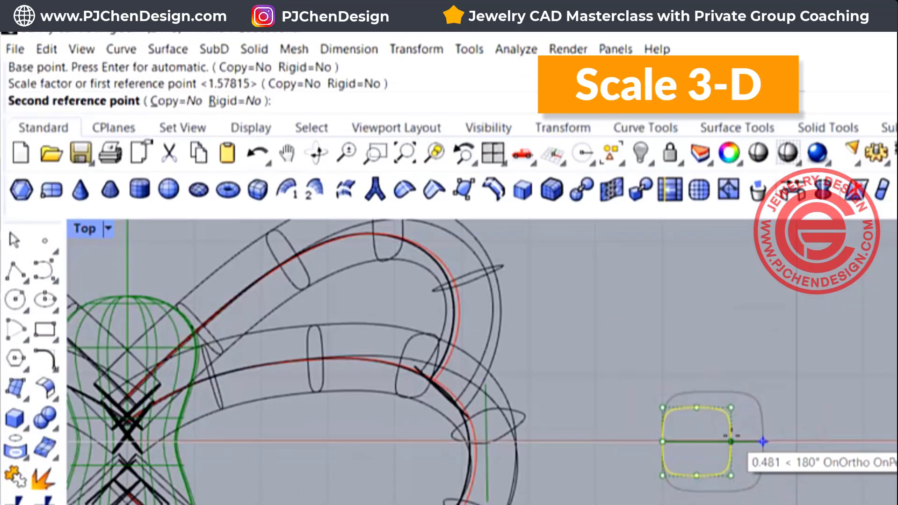
type("1")
key("Return")
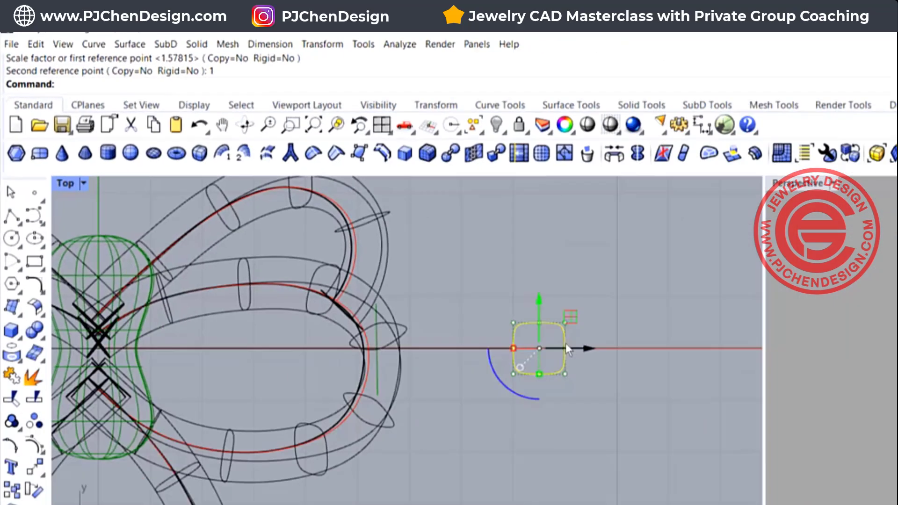
left_click(277, 256)
- Sweep the resized profile along the ring circle with Sweep 1 Rail, using Freeform style and unchanged cross sections
left_click(82, 38)
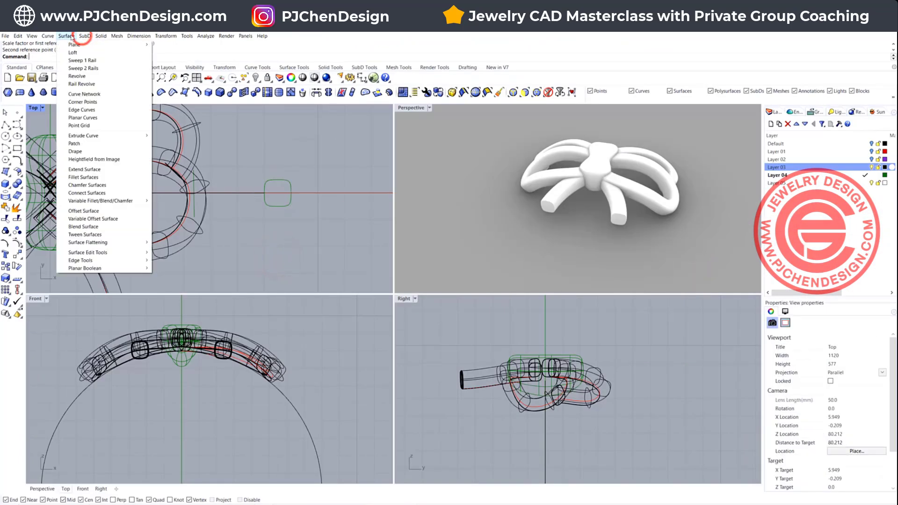
left_click(83, 61)
left_click(234, 193)
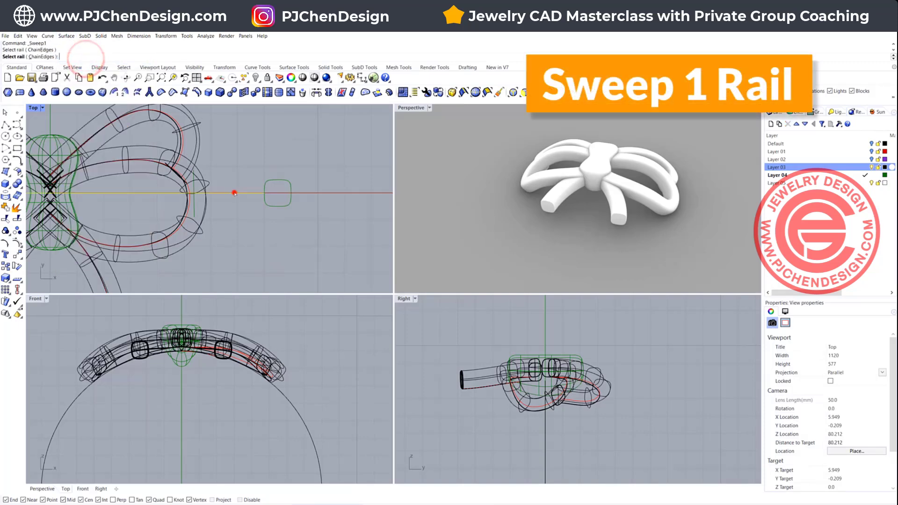
left_click(273, 183)
key("Return")
key("Return")
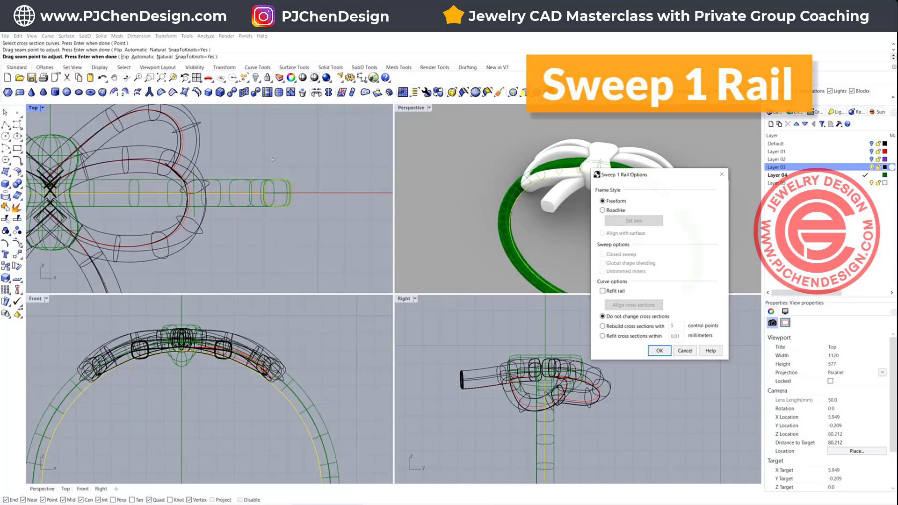
key("Return")
scroll(647, 198, "up", 8)
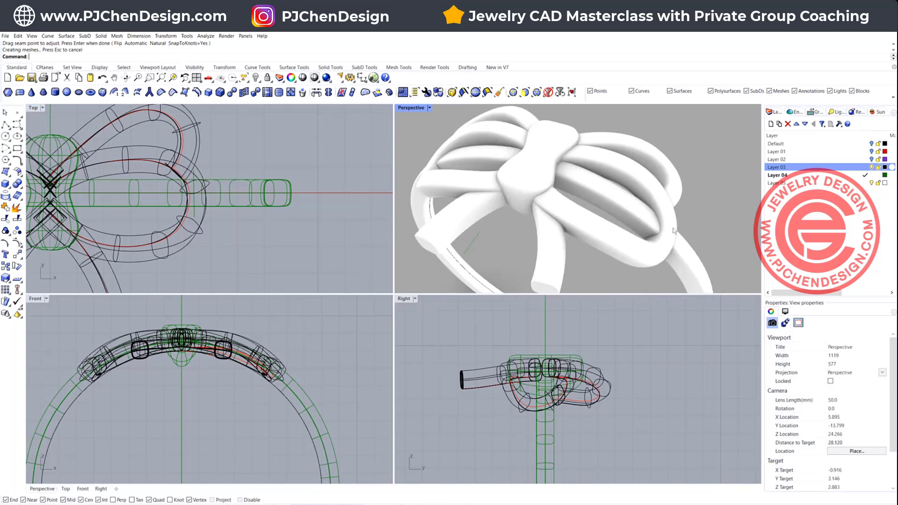
scroll(369, 244, "down", 4)
- Trim away the band section beneath the bow using the two short vertical lines at the outer loop ends as cutters
right_click_drag(318, 233, 377, 214)
scroll(295, 212, "up", 6)
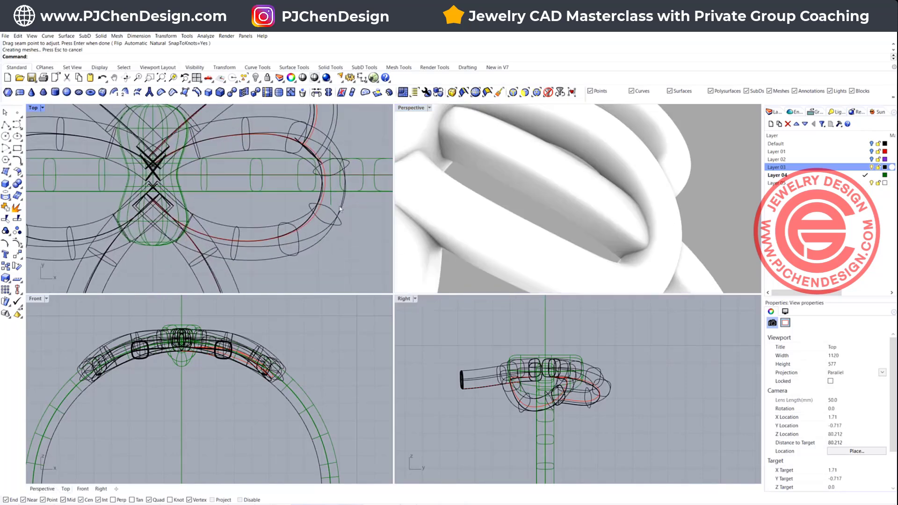
left_click(331, 205)
scroll(199, 206, "down", 7)
right_click_drag(187, 204, 237, 194)
scroll(155, 193, "up", 6)
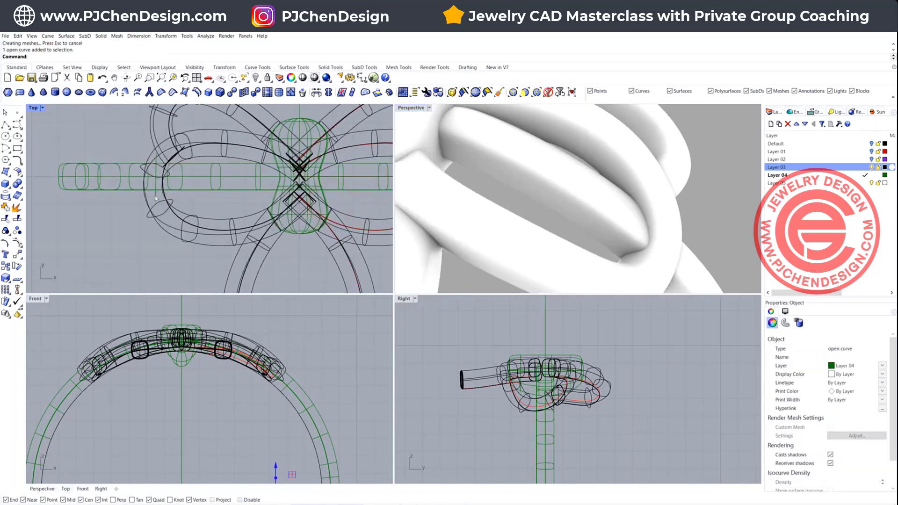
left_click(153, 197, "shift")
left_click(6, 218)
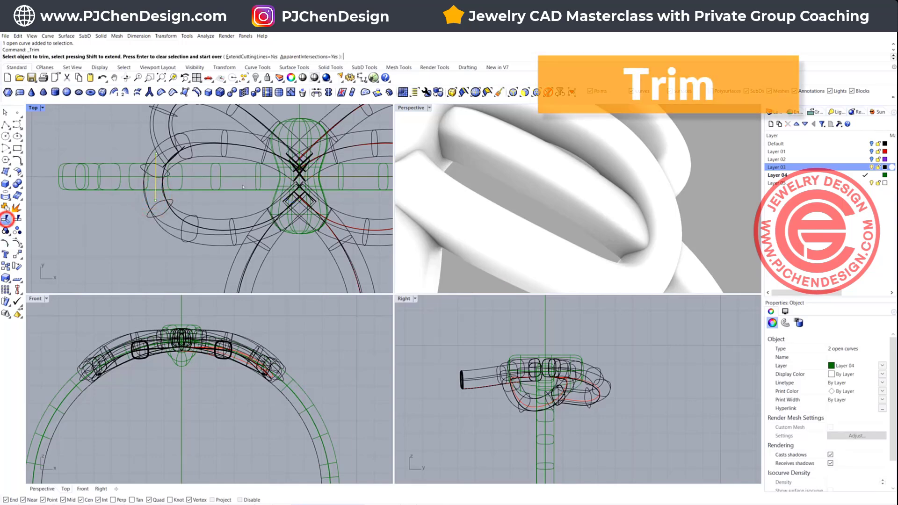
left_click(257, 174)
scroll(557, 230, "down", 5)
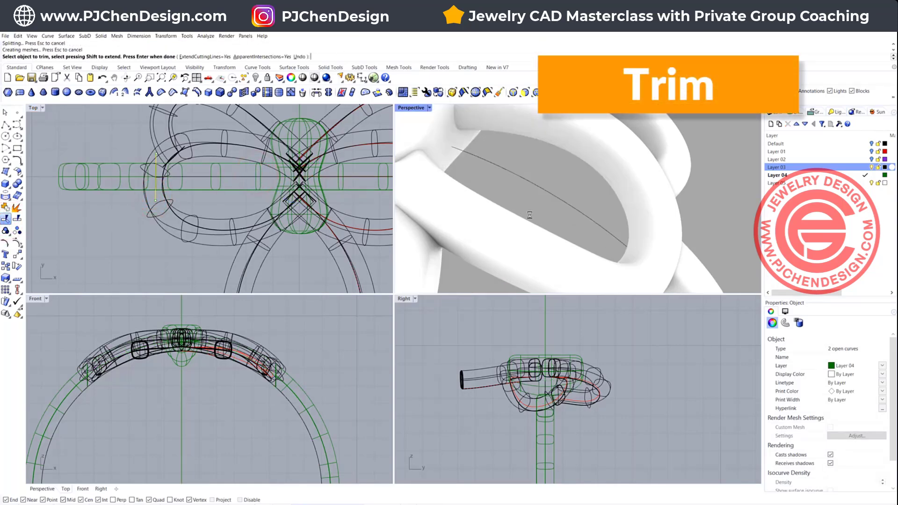
right_click(557, 230)
- Join the left and right trimmed halves of the new band into one polysurface
scroll(605, 212, "down", 5)
right_click_drag(606, 213, 563, 191)
scroll(589, 211, "up", 6)
left_click(449, 184)
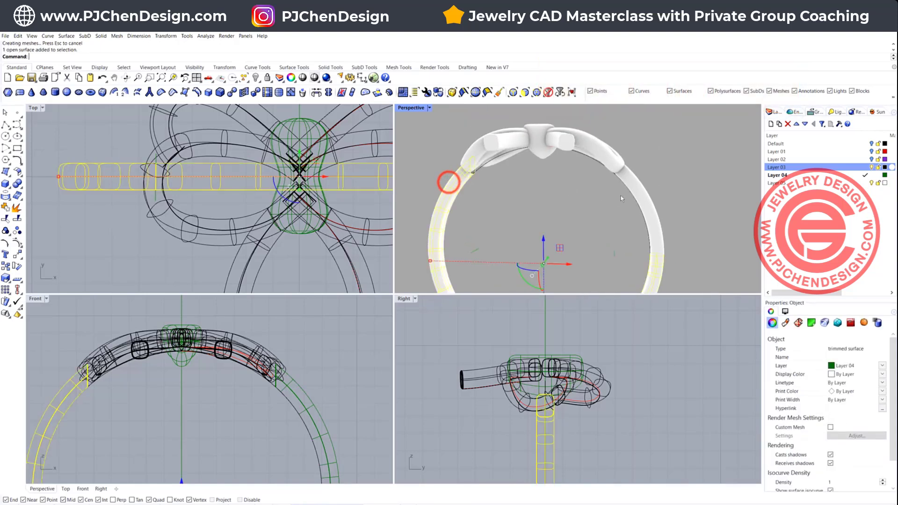
left_click(636, 192, "shift")
left_click(5, 207)
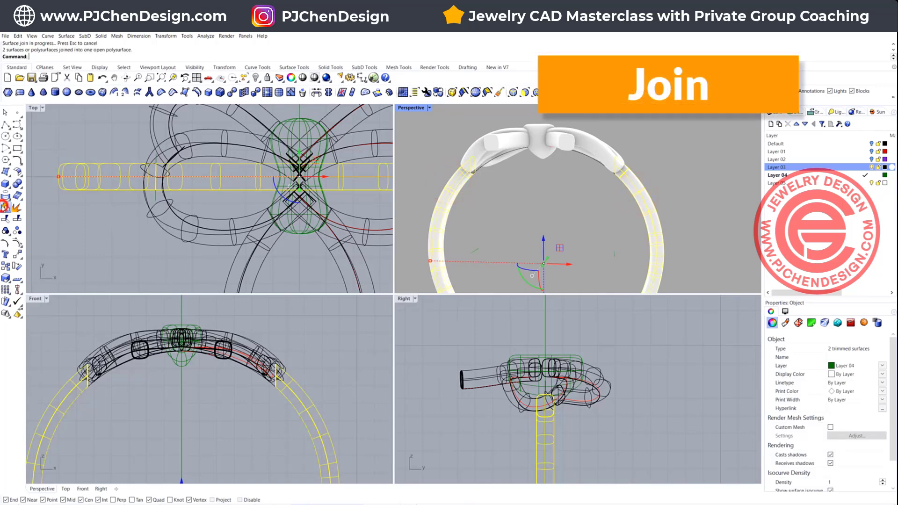